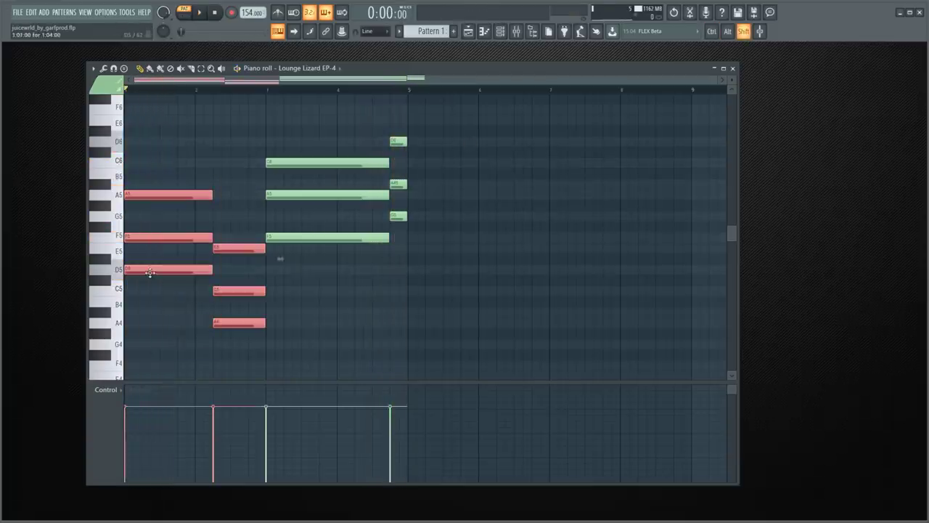
# Copy the selected bar 1 and 2 chords to bars 5 and 6 of Lounge Lizard EP-4 and play the progression.
pyautogui.moveTo(149, 271); pyautogui.dragTo(436, 275)
pyautogui.click(558, 144)
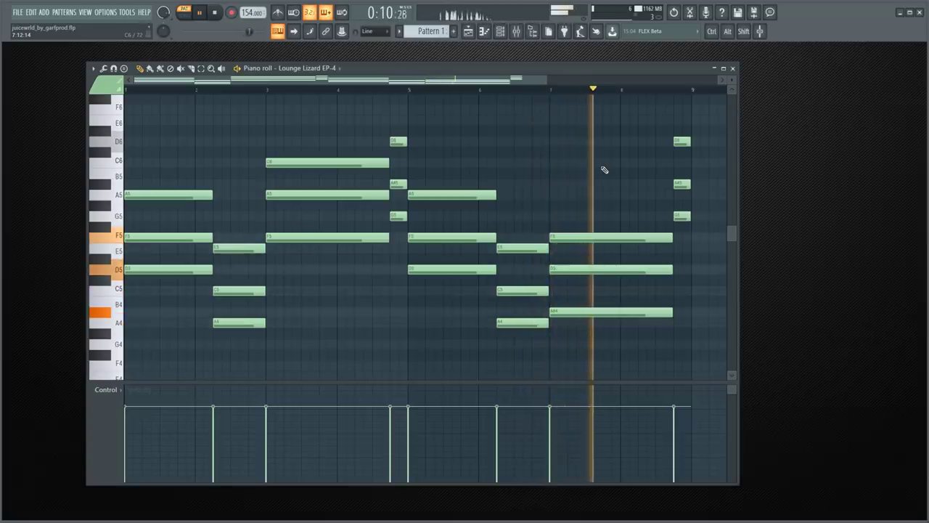
pyautogui.press('space')
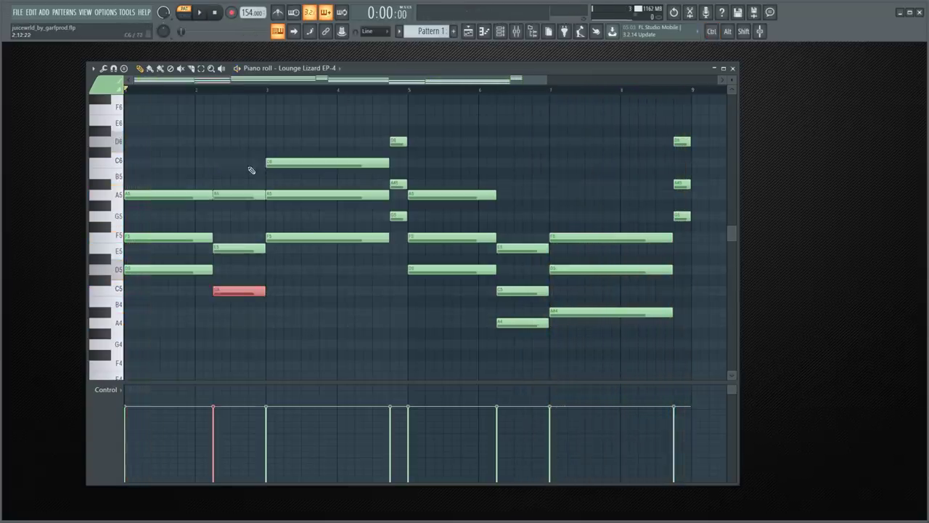
# Lower the C6 note in bar 3 and the D6 note at the end of bar 4 by an octave.
pyautogui.press('space')
pyautogui.moveTo(305, 148); pyautogui.dragTo(327, 174)
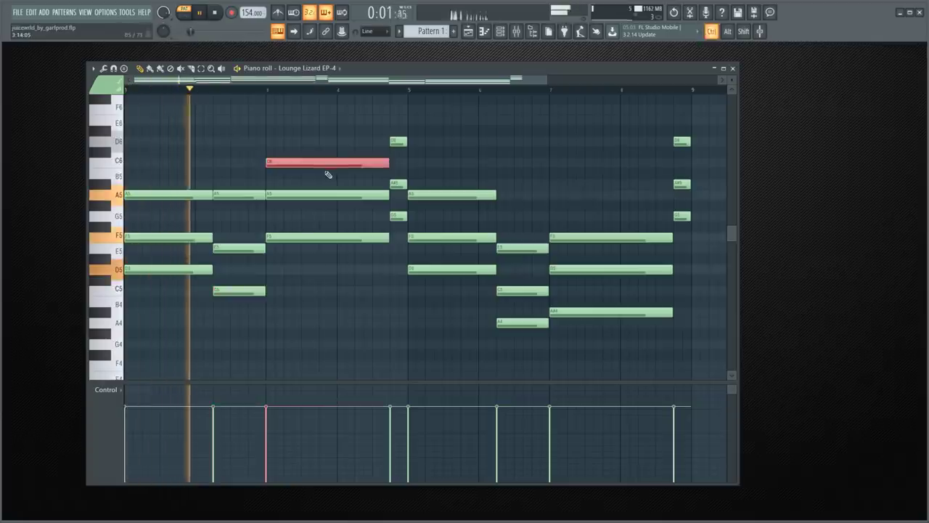
pyautogui.hotkey('ctrl', 'Down')
pyautogui.moveTo(393, 131); pyautogui.dragTo(399, 152)
pyautogui.hotkey('ctrl', 'Down')
# Raise bar 6's A4 and bar 7's A#4 by an octave, and lower the D6 ending bar 8 by an octave.
pyautogui.moveTo(514, 311); pyautogui.dragTo(530, 351)
pyautogui.hotkey('ctrl', 'Up')
pyautogui.moveTo(601, 299); pyautogui.dragTo(622, 346)
pyautogui.moveTo(695, 133); pyautogui.dragTo(655, 147)
pyautogui.hotkey('ctrl', 'Down')
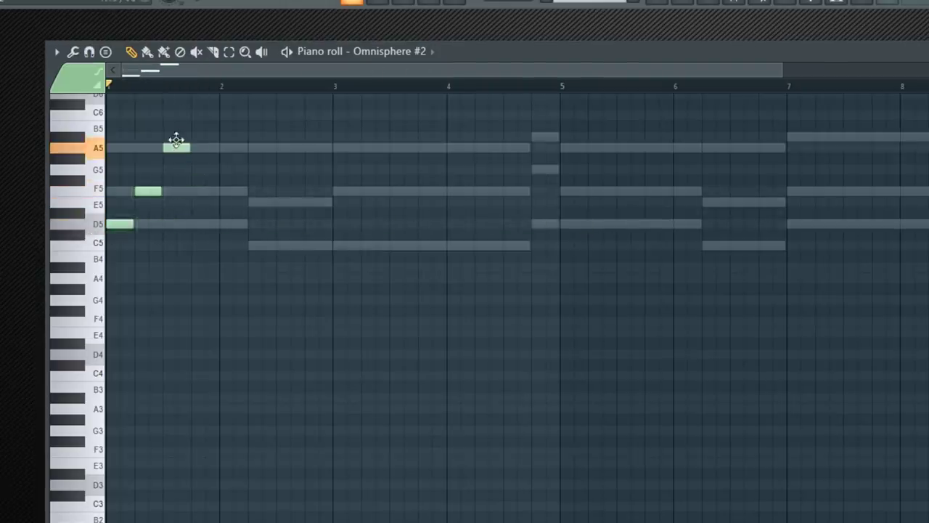
# Lengthen bar 1's A5 note to the next chord, then add a two-beat E5 and a one-beat A5 in bar 2.
pyautogui.moveTo(239, 150); pyautogui.dragTo(247, 150)
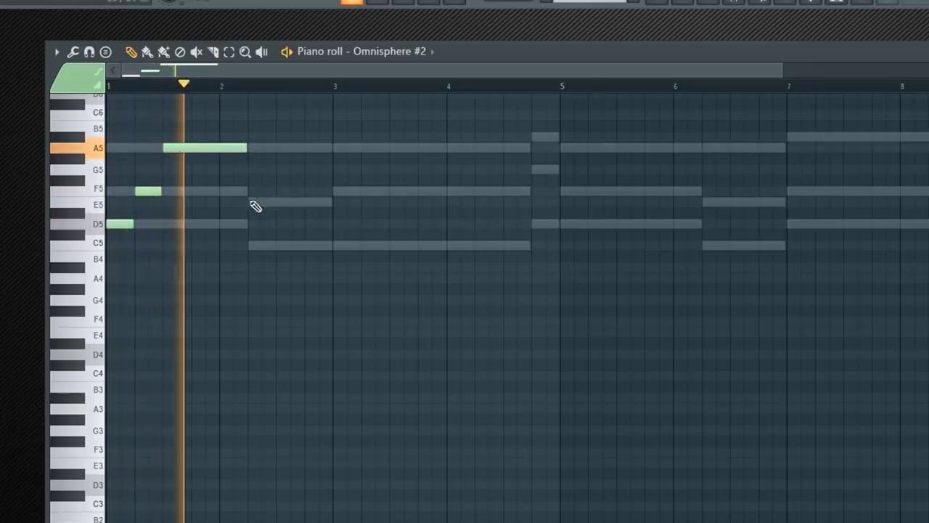
pyautogui.click(255, 204)
pyautogui.moveTo(331, 204); pyautogui.dragTo(302, 206)
pyautogui.click(308, 147)
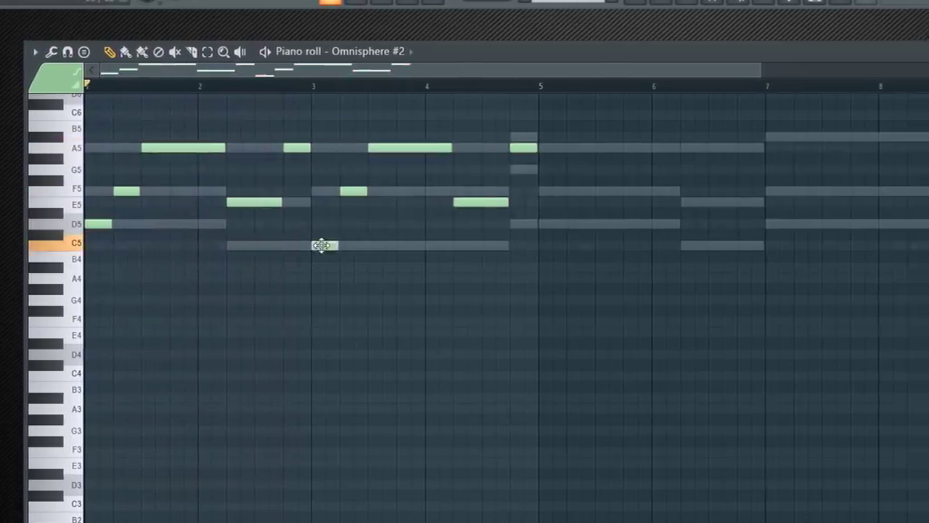
# Raise bar 4's E5 to F5 and its final A5 to A#5, then copy the four-bar melody to bar 5.
pyautogui.press('space')
pyautogui.moveTo(472, 202); pyautogui.dragTo(472, 191)
pyautogui.moveTo(523, 147); pyautogui.dragTo(523, 137)
pyautogui.hotkey('ctrl', 'a')
pyautogui.moveTo(91, 223); pyautogui.dragTo(544, 222)
pyautogui.keyDown('ctrl'); pyautogui.click(501, 368); pyautogui.keyUp('ctrl')
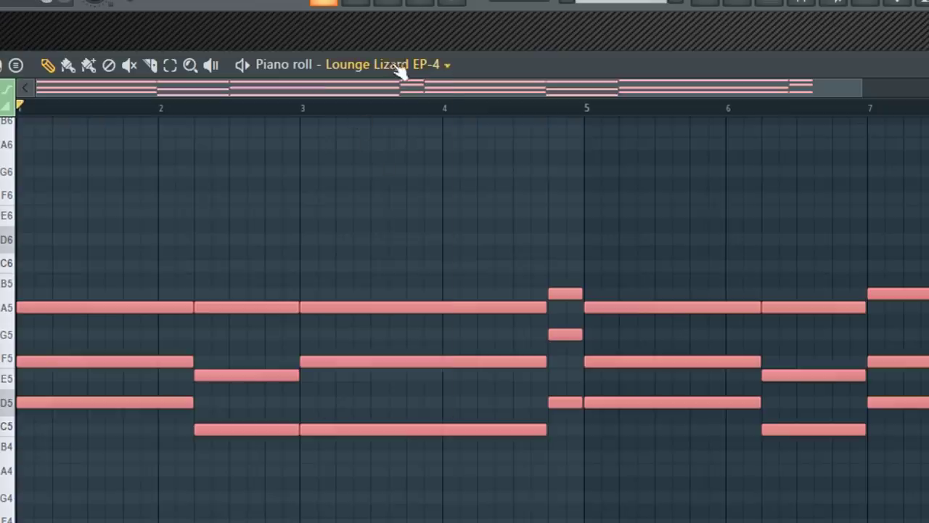
# Paste the Lounge Lizard EP-4 chords into Omnisphere #2 an octave lower and delete F4 from the first chord.
pyautogui.click(398, 66)
pyautogui.click(436, 363)
pyautogui.hotkey('ctrl', 'v')
pyautogui.hotkey('ctrl', 'Down')
pyautogui.keyDown('ctrl'); pyautogui.click(265, 380); pyautogui.keyUp('ctrl')
pyautogui.rightClick(134, 299)
pyautogui.press('space')
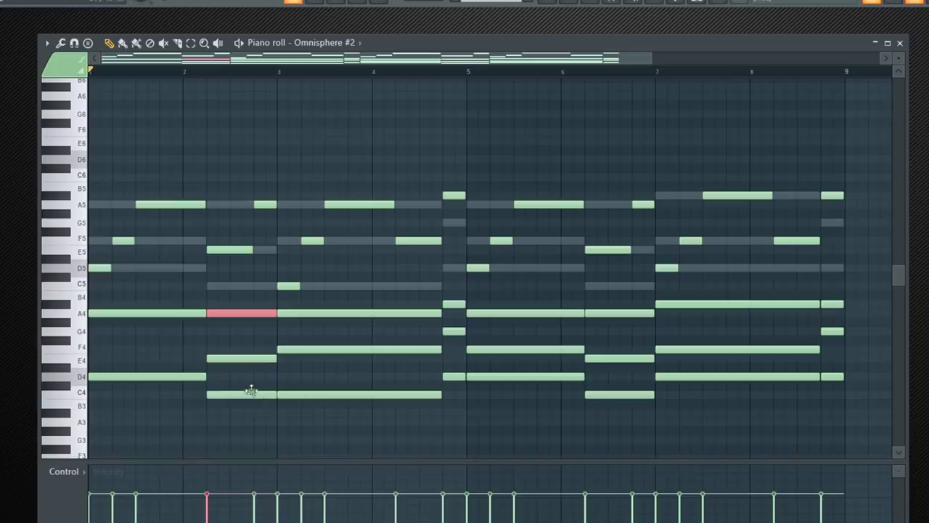
pyautogui.press('space')
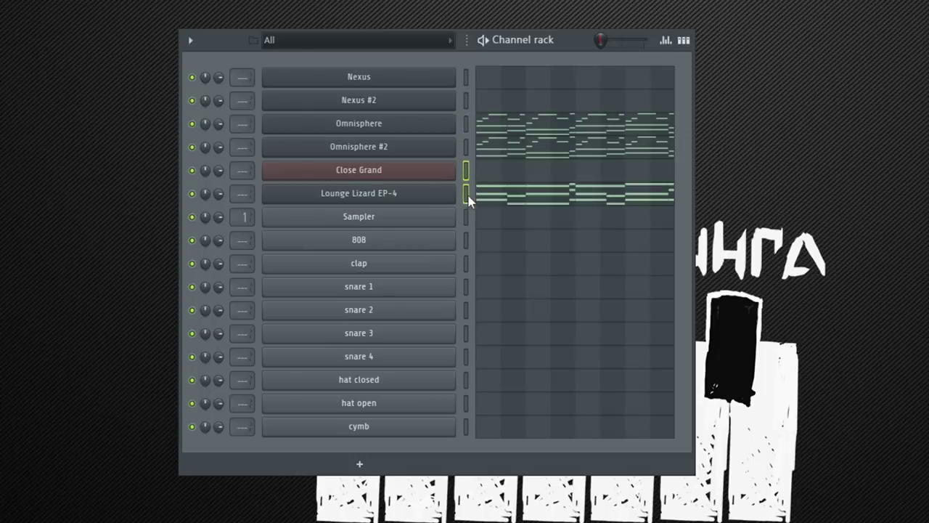
# Switch to Pattern 2 and paste the copied Lounge Lizard EP-4 chords into it.
pyautogui.press('KP_Add')
pyautogui.hotkey('ctrl', 'v')
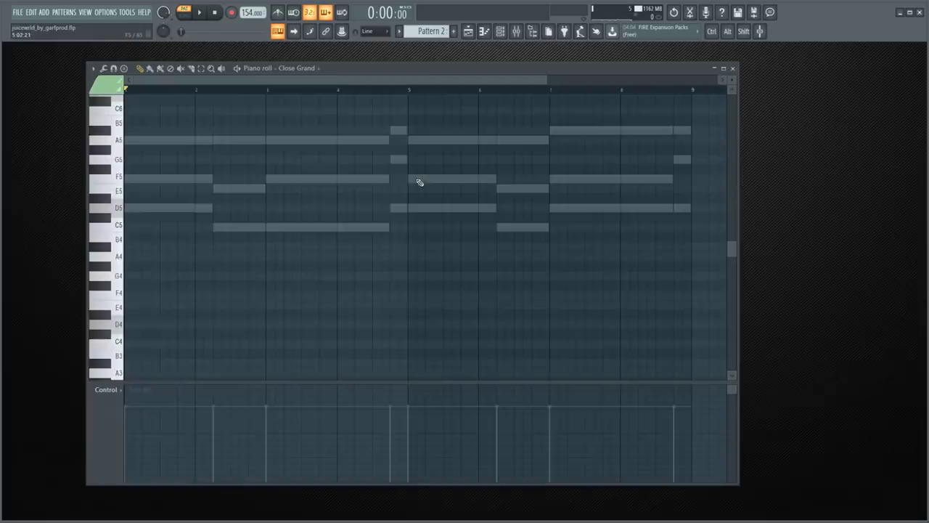
pyautogui.scroll(3, 153, 269)
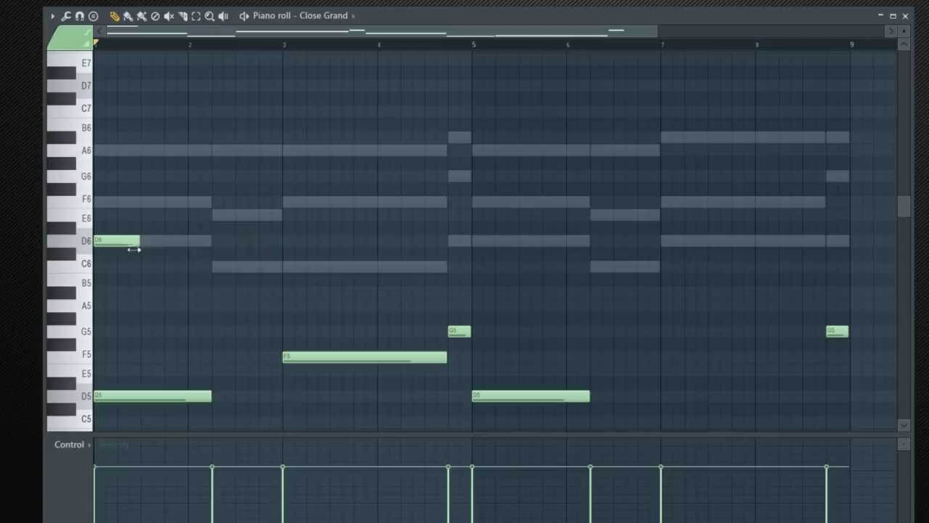
# Add one-beat A6, F6 and A6 notes after the opening D6 in bar 1 of Close Grand and play them.
pyautogui.click(125, 150)
pyautogui.press('space')
pyautogui.click(149, 201)
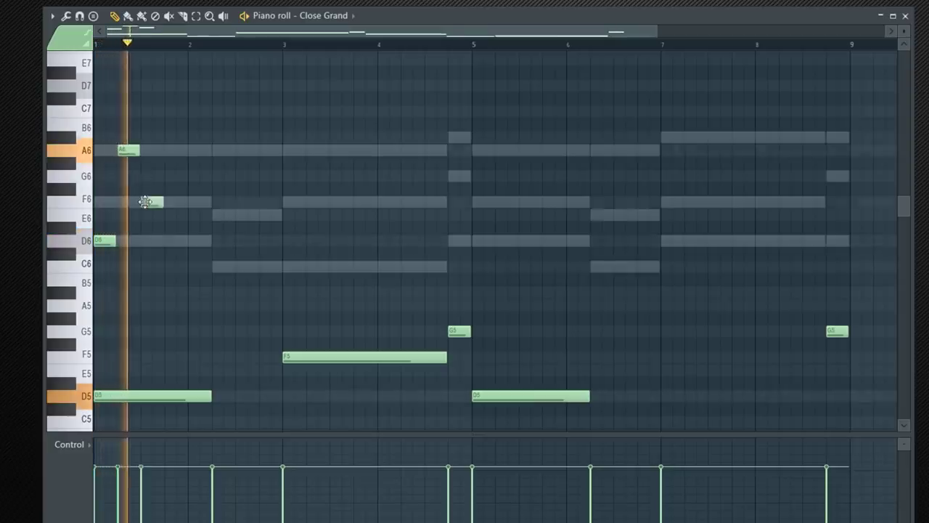
pyautogui.click(178, 150)
pyautogui.moveTo(173, 146); pyautogui.dragTo(173, 151)
pyautogui.press('space')
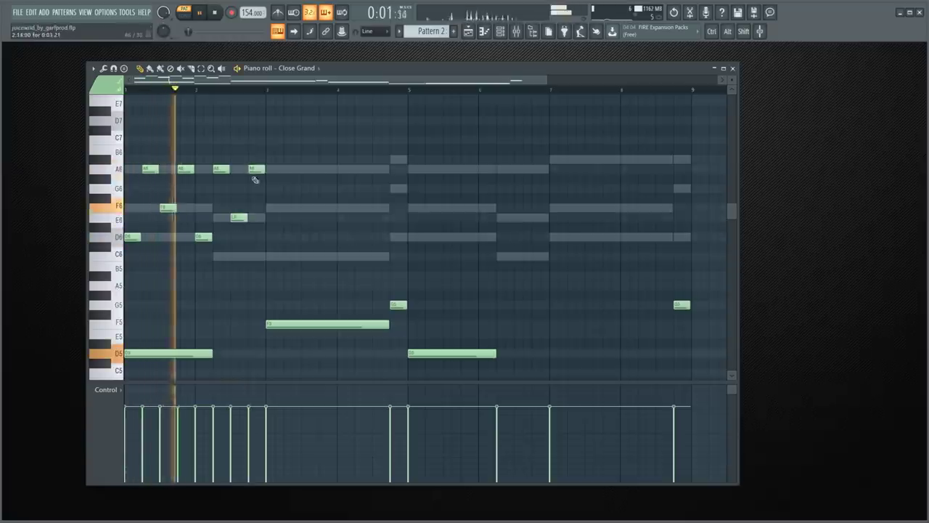
# Continue the Close Grand arpeggio through bar 3 with F6, A6, F6 and A6 notes, checking it by playback.
pyautogui.press('space')
pyautogui.click(255, 257)
pyautogui.moveTo(255, 257); pyautogui.dragTo(273, 208)
pyautogui.press('space')
pyautogui.press('space')
pyautogui.click(292, 169)
pyautogui.click(310, 208)
pyautogui.click(327, 169)
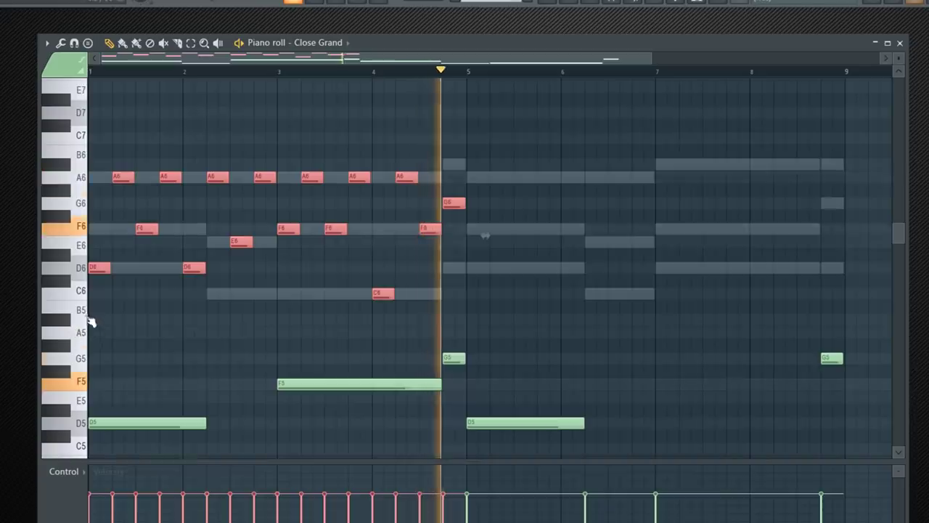
# Copy the four-bar upper arpeggio so that it repeats from bar 5.
pyautogui.moveTo(91, 265); pyautogui.dragTo(481, 265)
pyautogui.hotkey('ctrl', 'd')
pyautogui.press('space')
# Lower the final G6 of the copied arpeggio to D6 and raise the three A6 notes in bars 7 and 8 to A#6.
pyautogui.moveTo(827, 207); pyautogui.dragTo(834, 269)
pyautogui.scroll(-2, 804, 330)
pyautogui.scroll(2, 804, 330)
pyautogui.moveTo(784, 177); pyautogui.dragTo(785, 164)
pyautogui.moveTo(738, 177); pyautogui.dragTo(738, 164)
pyautogui.moveTo(690, 177); pyautogui.dragTo(691, 164)
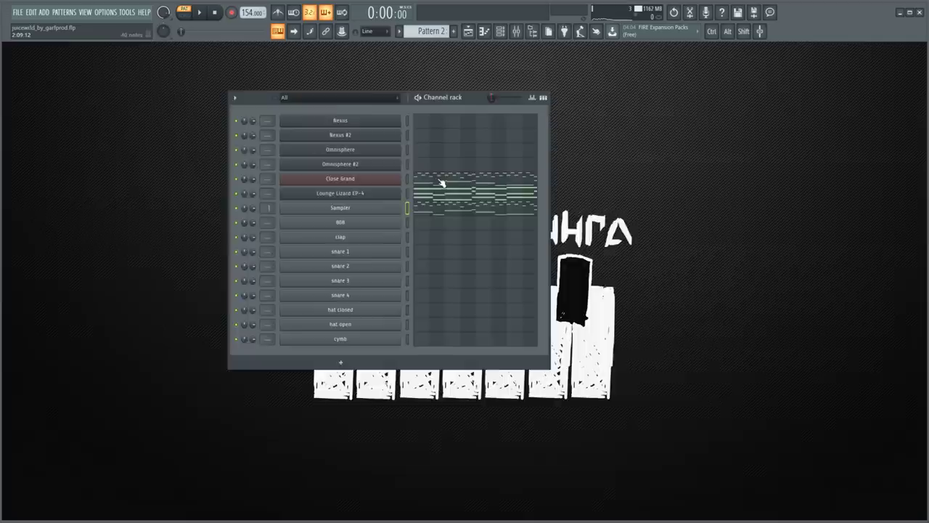
# Delete the upper arpeggio notes from Close Grand, leaving its long bass notes.
pyautogui.click(534, 218)
pyautogui.moveTo(660, 196); pyautogui.dragTo(59, 275)
pyautogui.press('Delete')
pyautogui.scroll(-3, 231, 273)
# Move the A6 at the second chord in bar 2 down to E6, then add one-beat A5 and E6 notes after it.
pyautogui.press('space')
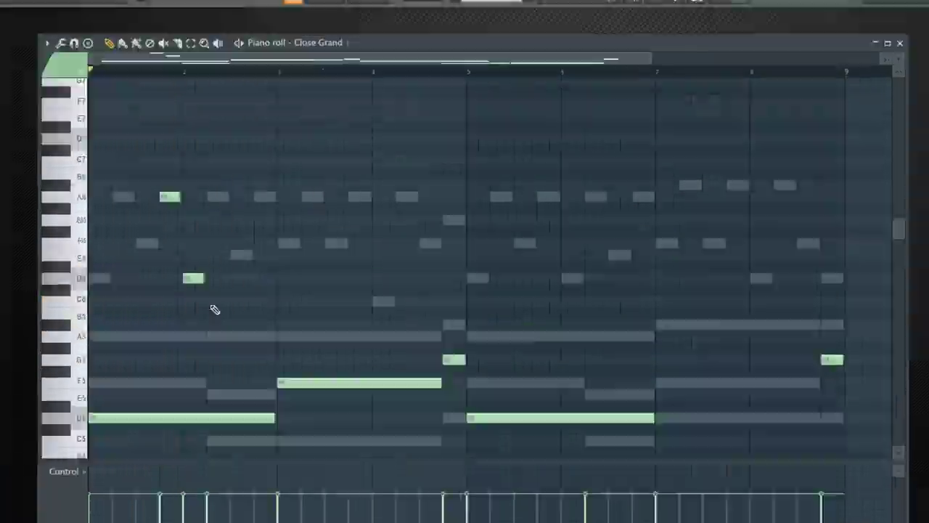
pyautogui.press('space')
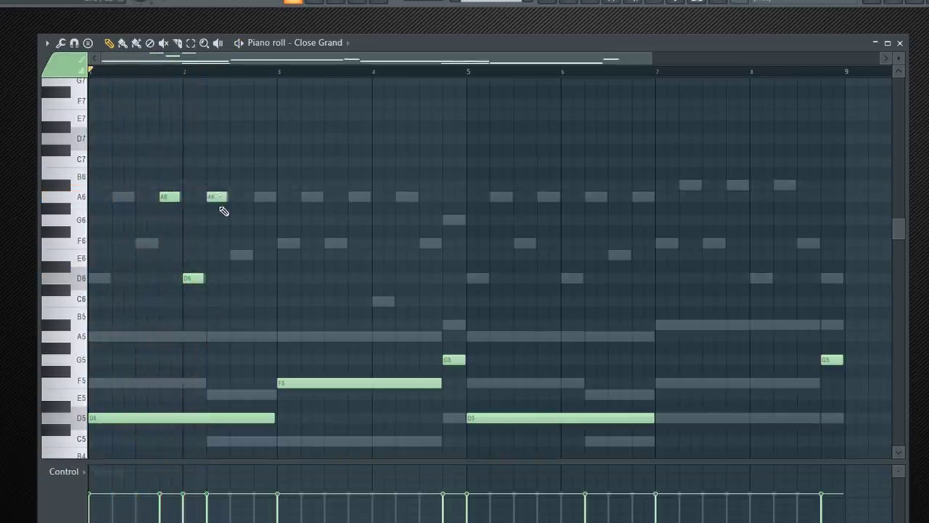
pyautogui.moveTo(223, 212); pyautogui.dragTo(220, 257)
pyautogui.click(240, 336)
pyautogui.click(265, 255)
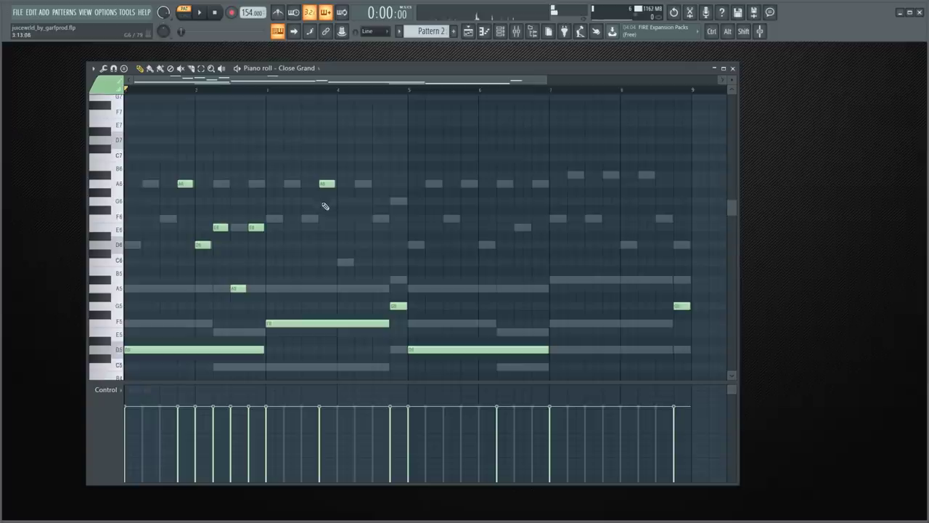
# Place a very short A#6 grace note just before the A6 at the end of bar 3.
pyautogui.scroll(3, 327, 210)
pyautogui.scroll(3, 327, 209)
pyautogui.click(307, 228)
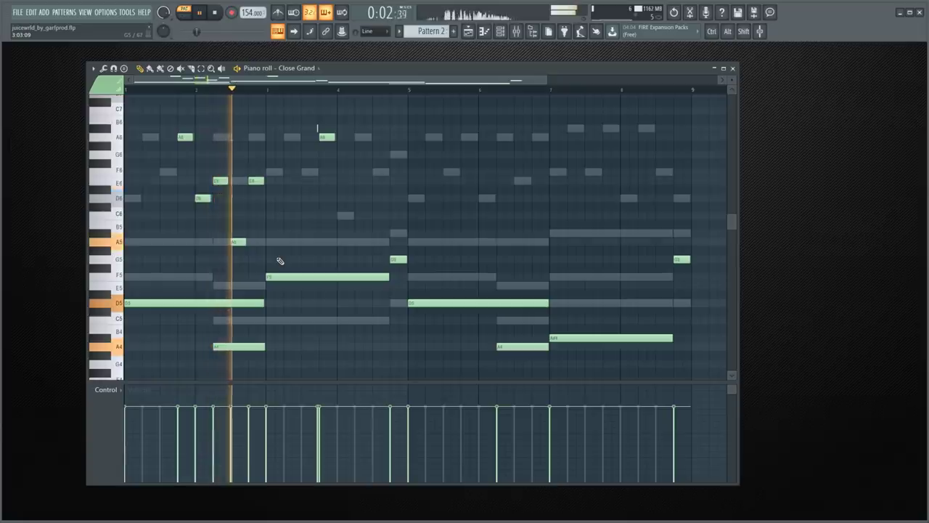
pyautogui.scroll(2, 292, 252)
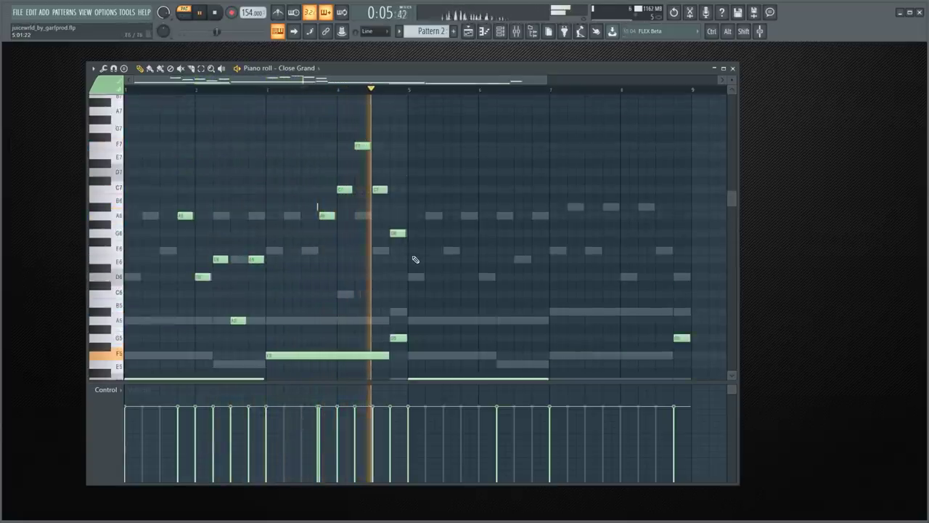
# Select the upper Close Grand melody of bars 1 to 4 and copy it to bars 5 to 8.
pyautogui.moveTo(154, 126); pyautogui.dragTo(473, 337)
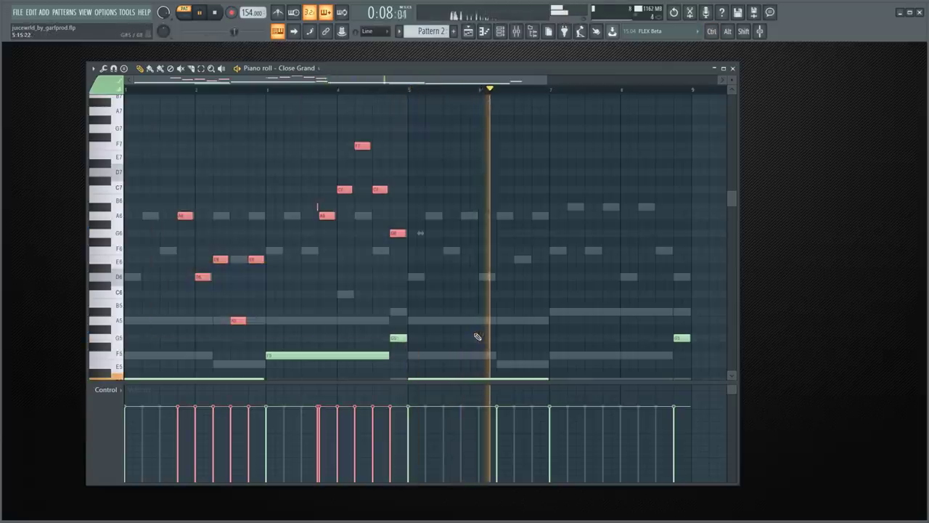
pyautogui.moveTo(195, 225); pyautogui.dragTo(473, 239)
pyautogui.scroll(2, 664, 254)
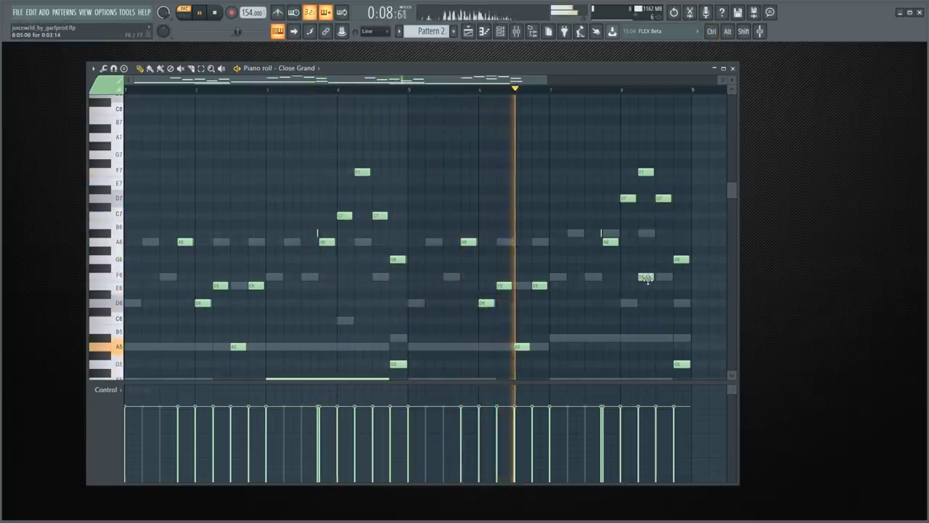
# Deselect the long upper line, shorten its F7 note spanning bars 3 and 4, and open the Strum tool.
pyautogui.scroll(-4, 662, 303)
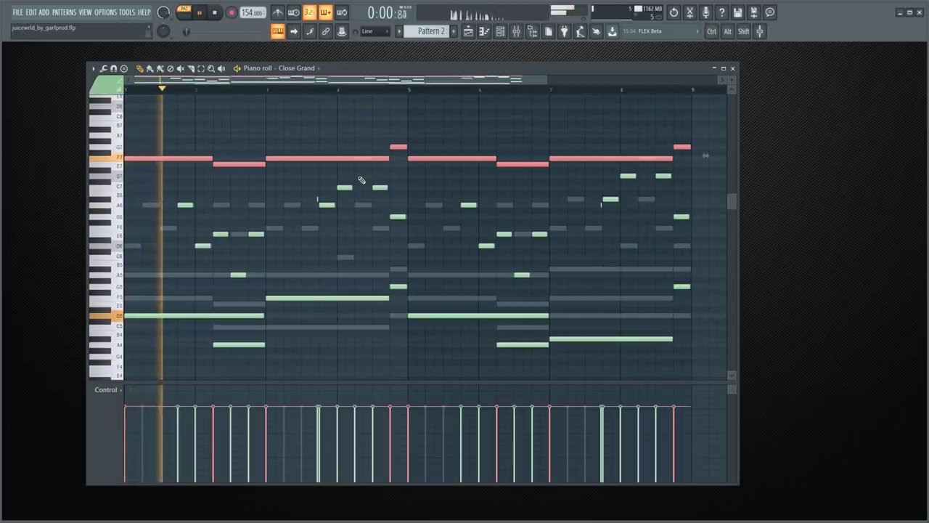
pyautogui.hotkey('ctrl', 'd')
pyautogui.moveTo(388, 159); pyautogui.dragTo(353, 166)
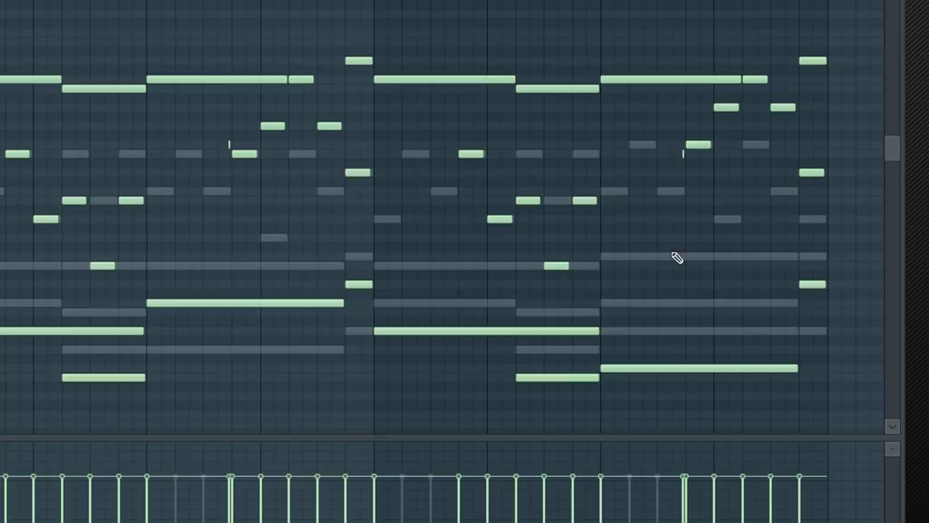
pyautogui.hotkey('alt', 's')
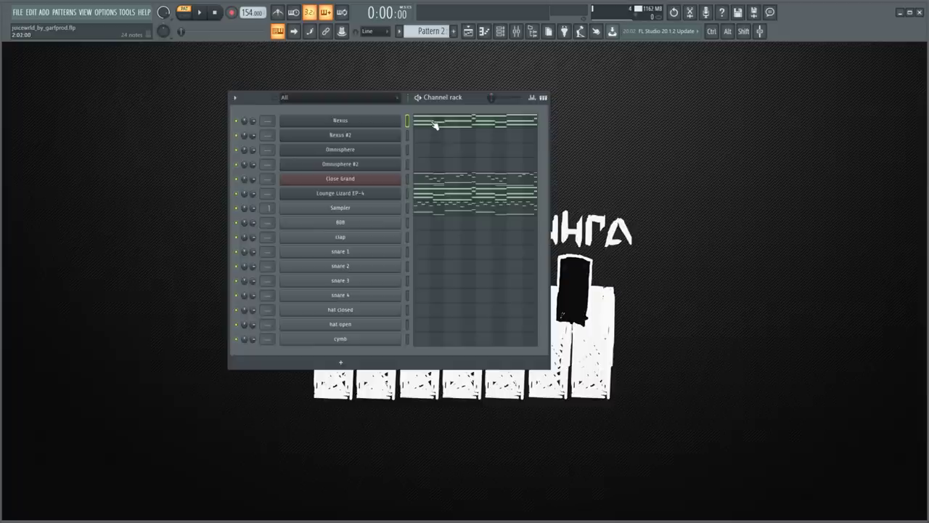
# Open the Nexus piano roll and discard the lengths of its chord notes.
pyautogui.click(435, 124)
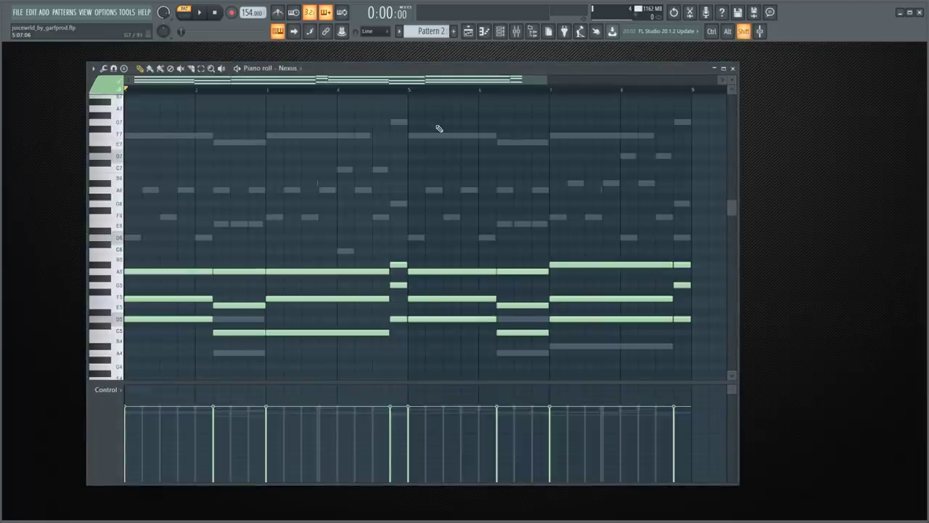
pyautogui.hotkey('shift', 'd')
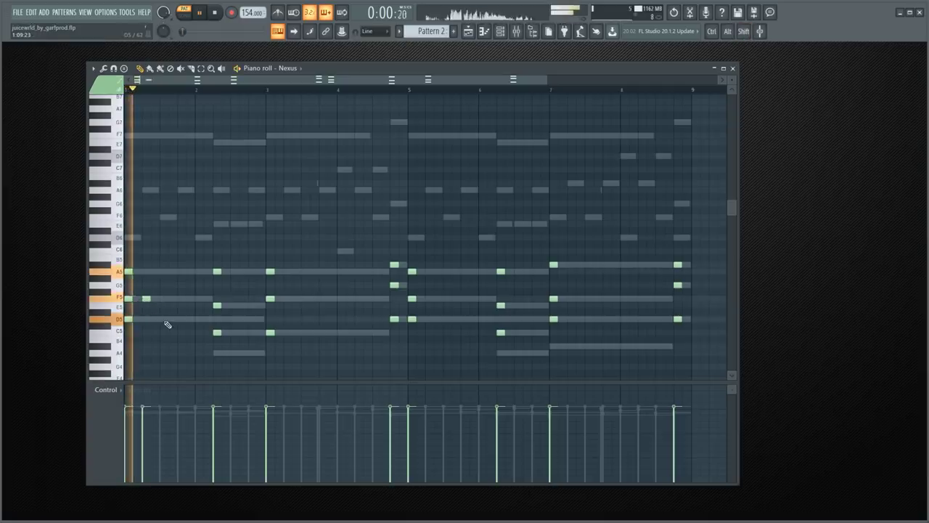
# Add short E5 and F5 notes one beat after the Nexus chords in bars 2 to 7, moving bar 2's added note to A5.
pyautogui.click(235, 305)
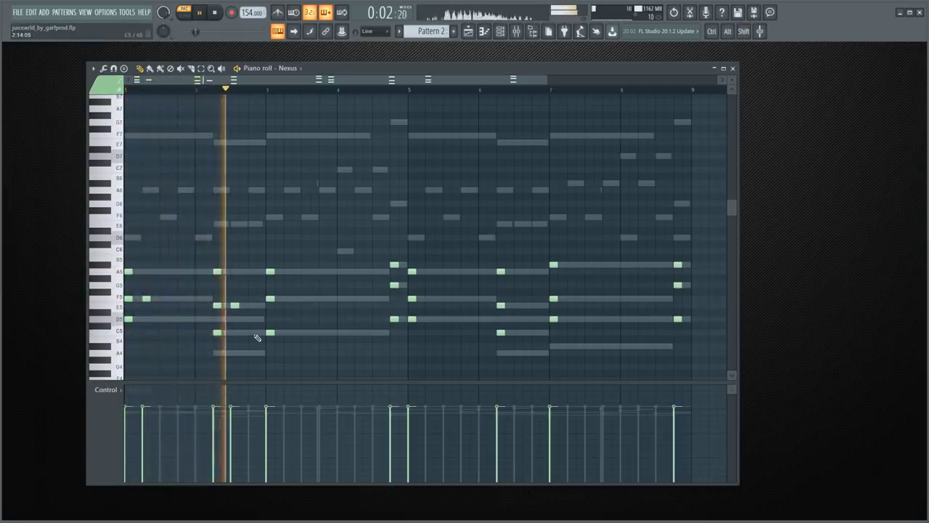
pyautogui.click(288, 298)
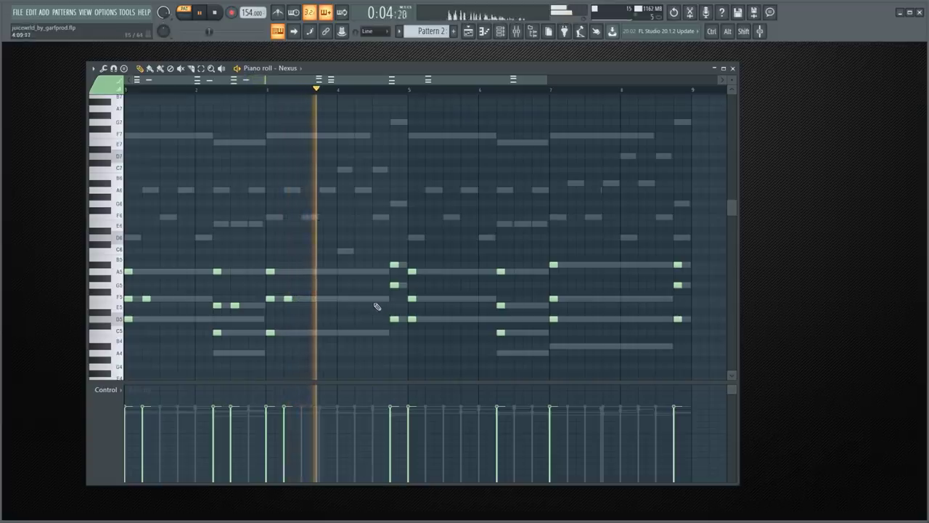
pyautogui.click(430, 299)
pyautogui.click(519, 305)
pyautogui.click(572, 298)
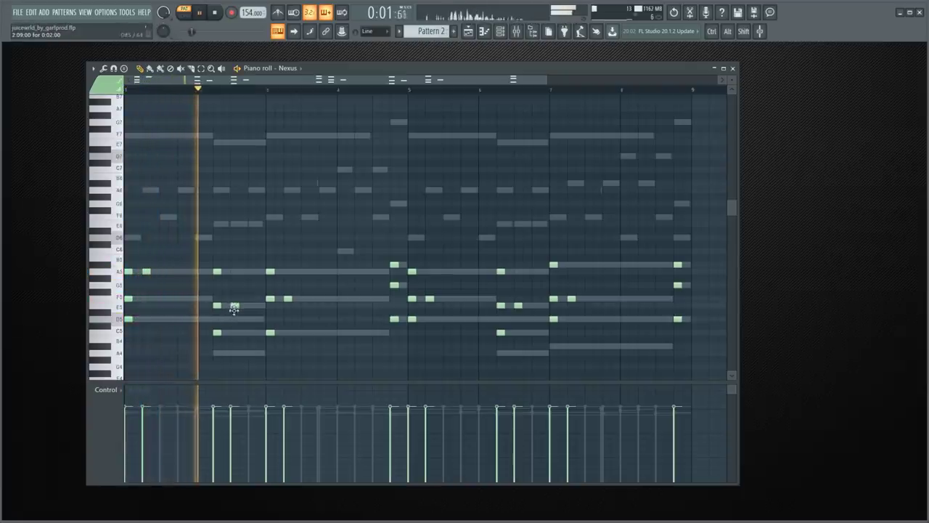
pyautogui.moveTo(233, 308); pyautogui.dragTo(235, 270)
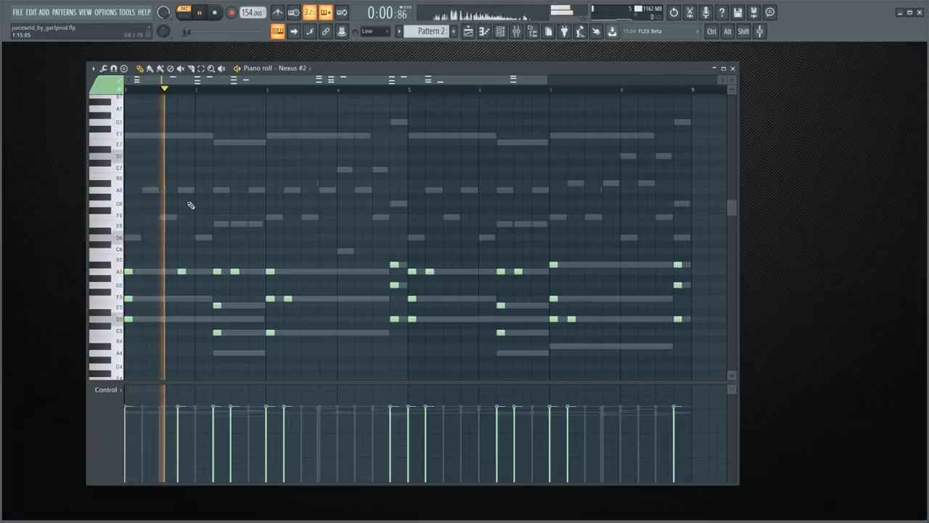
# Shift the single A5 in bar 2 of Nexus #2 one beat later and move bar 3's single F5 later.
pyautogui.moveTo(236, 271); pyautogui.dragTo(254, 272)
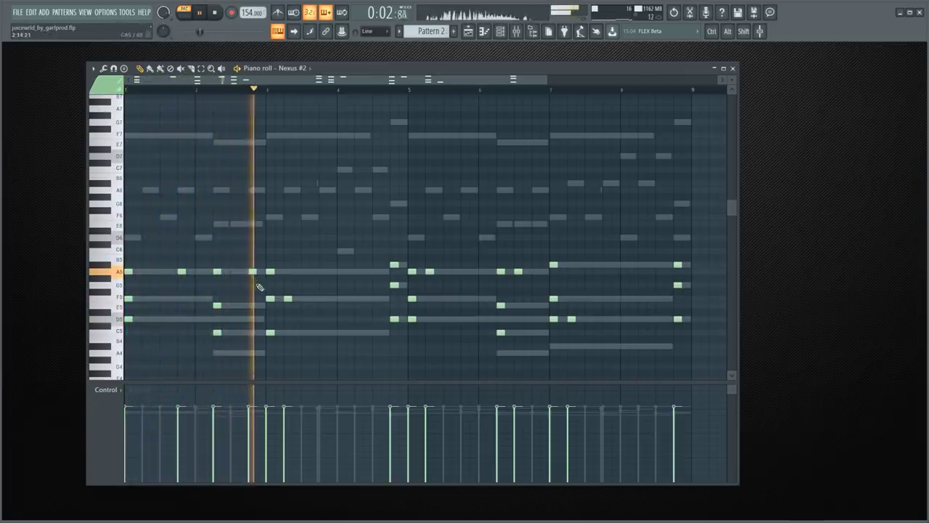
pyautogui.press('space')
pyautogui.moveTo(287, 298); pyautogui.dragTo(297, 299)
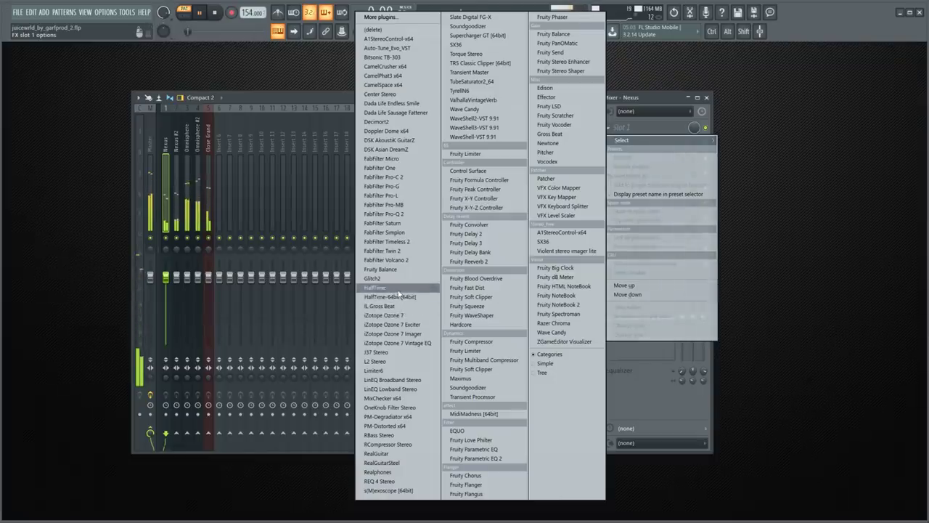
# Load HalfTime into the first effect slot of the Nexus mixer track and bring the mixer to the front.
pyautogui.click(398, 288)
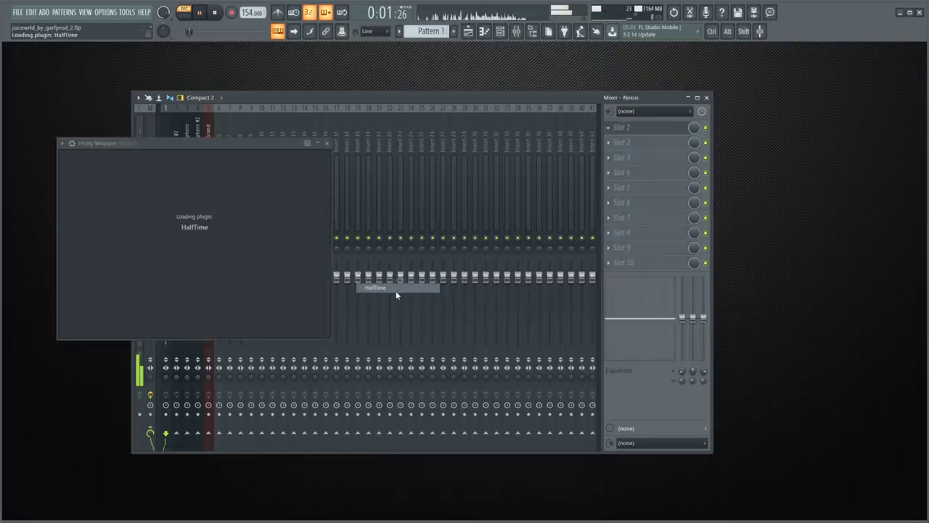
pyautogui.click(256, 100)
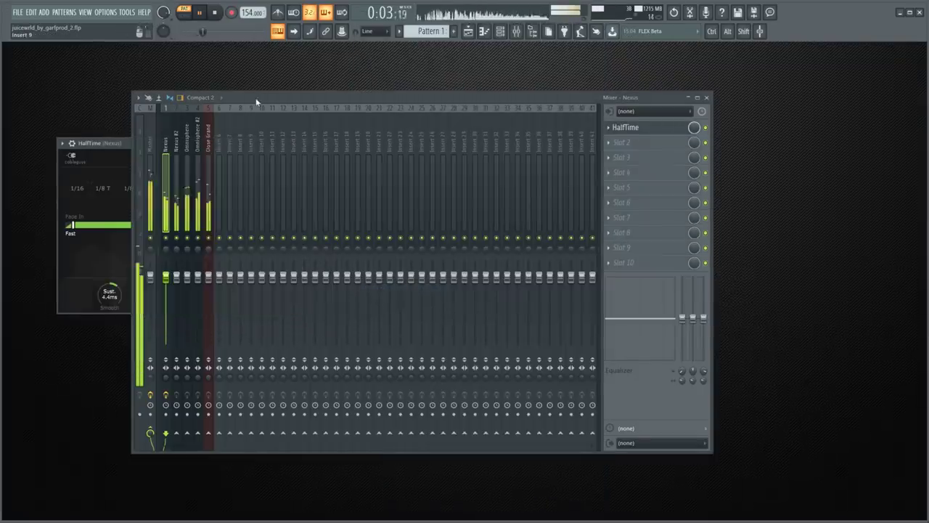
# Solo the Nexus mixer track to audition it and look over its notes in the piano roll.
pyautogui.rightClick(166, 238)
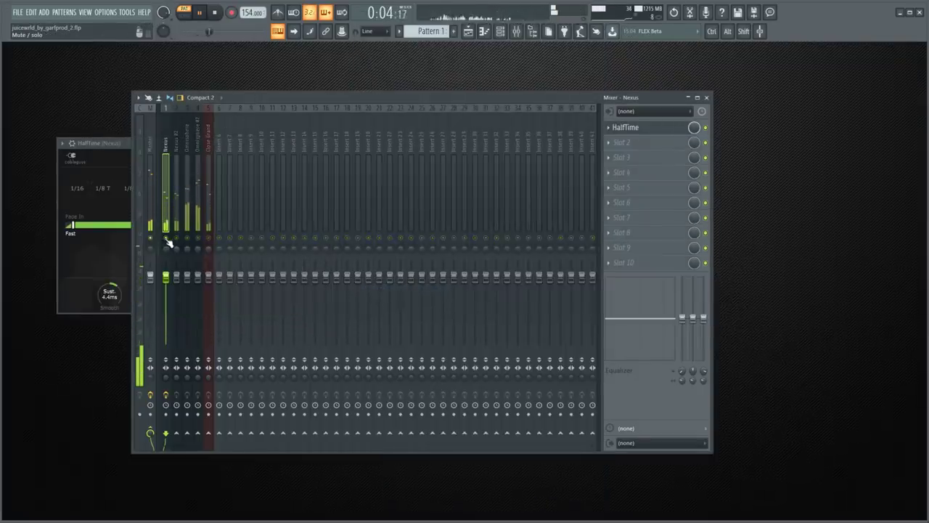
pyautogui.click(507, 33)
pyautogui.click(469, 124)
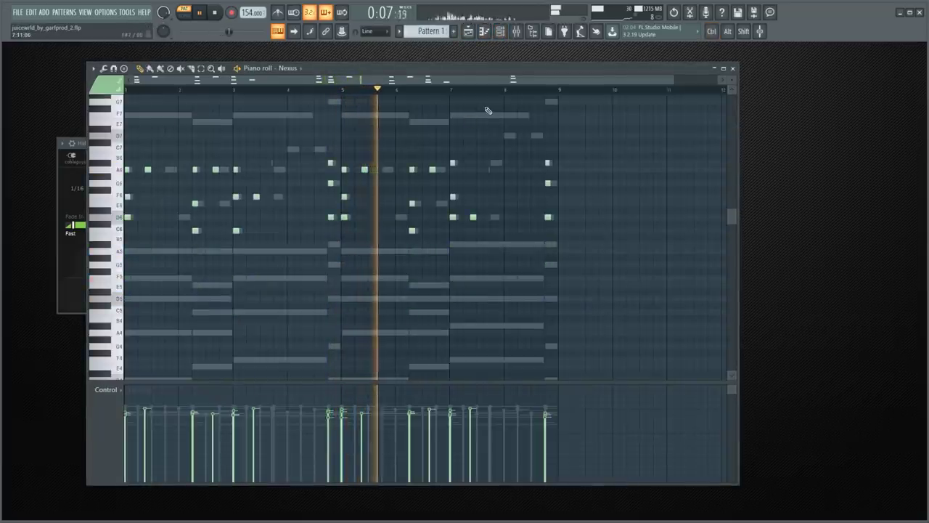
pyautogui.click(733, 68)
# Load Gross Beat into the first effect slot of the Omnisphere #2 mixer track and choose a preset for it.
pyautogui.click(623, 132)
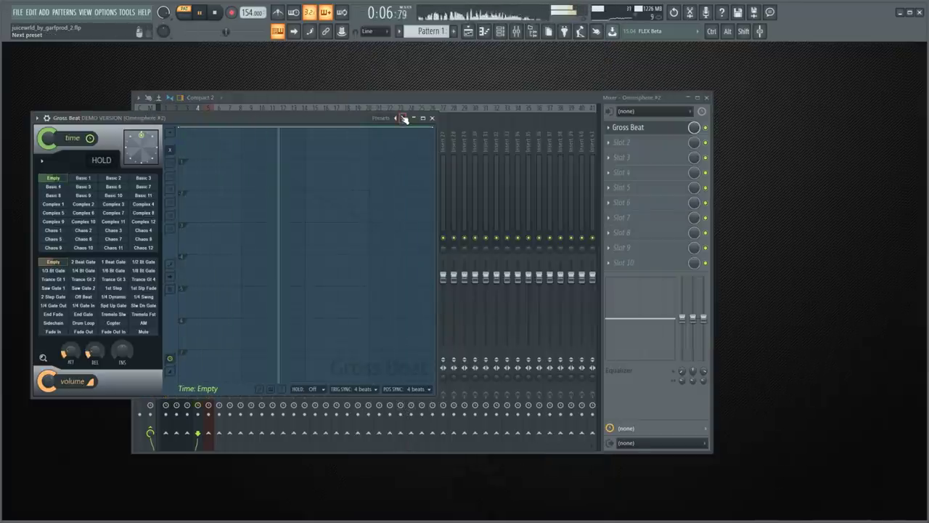
pyautogui.click(404, 119)
pyautogui.click(443, 148)
pyautogui.click(434, 118)
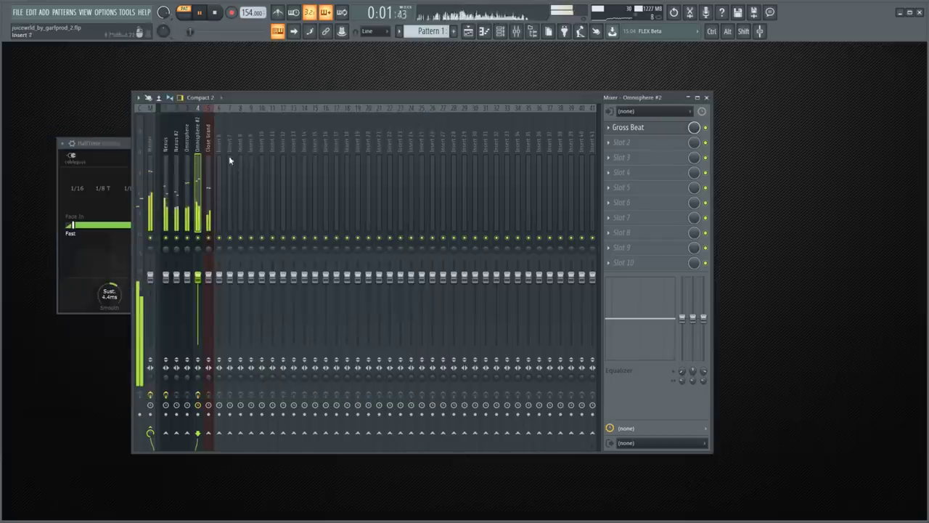
# Load Gross Beat with Nick Mira bank presets on Close Grand, using the Progression time slot, and on Omnisphere, using Jade's PingPong slot.
pyautogui.click(626, 136)
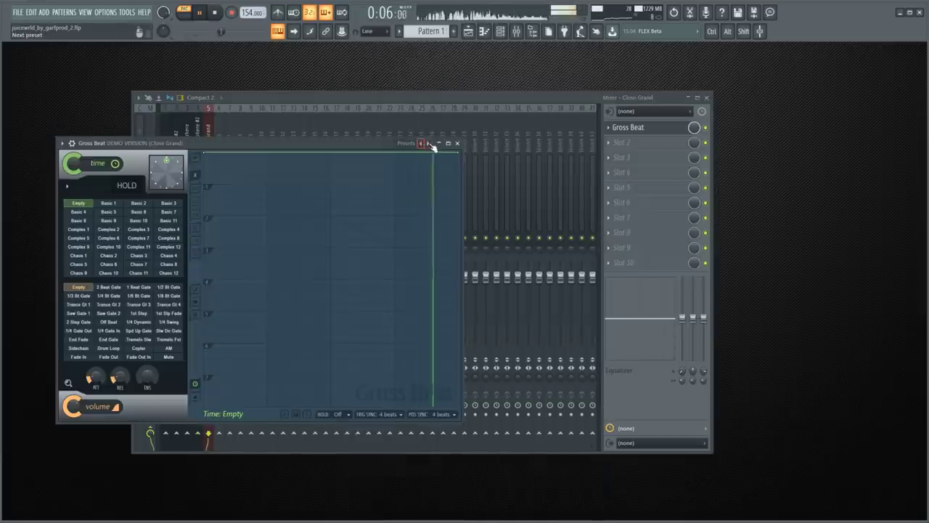
pyautogui.click(428, 143)
pyautogui.click(478, 204)
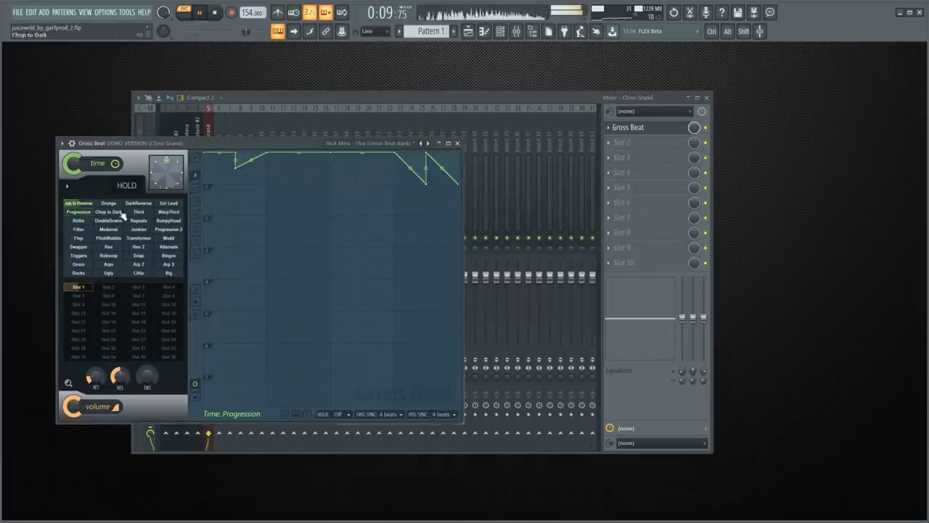
pyautogui.click(457, 144)
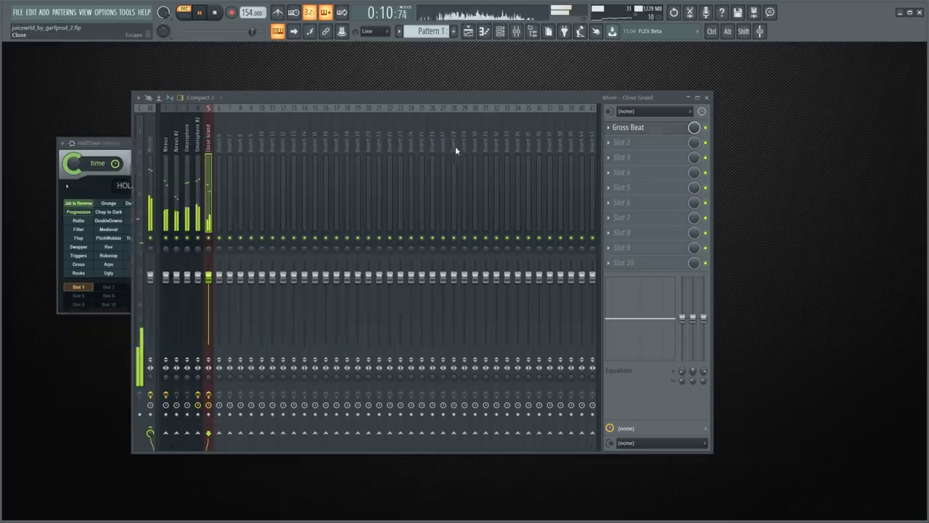
pyautogui.click(189, 135)
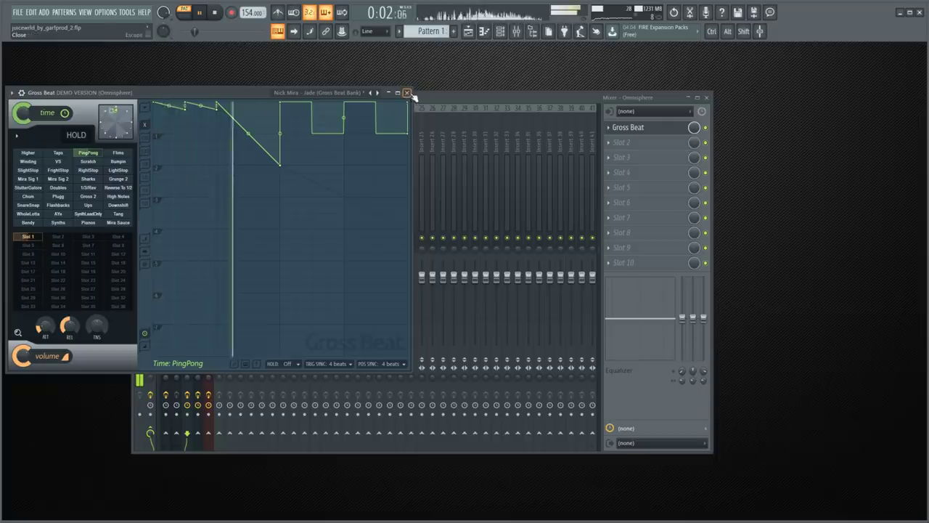
pyautogui.click(407, 93)
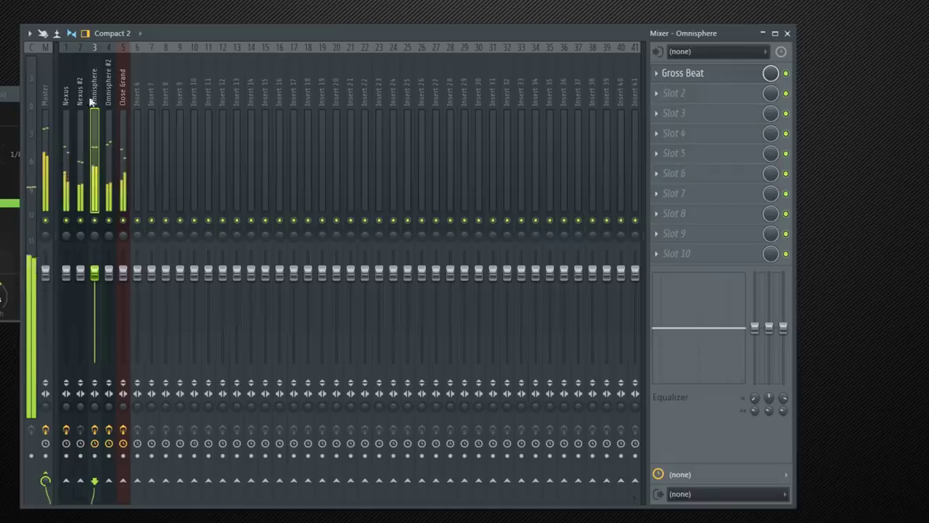
# Select the five instrument tracks from Nexus to Close Grand and route them only to Insert 8.
pyautogui.moveTo(67, 103); pyautogui.dragTo(83, 104)
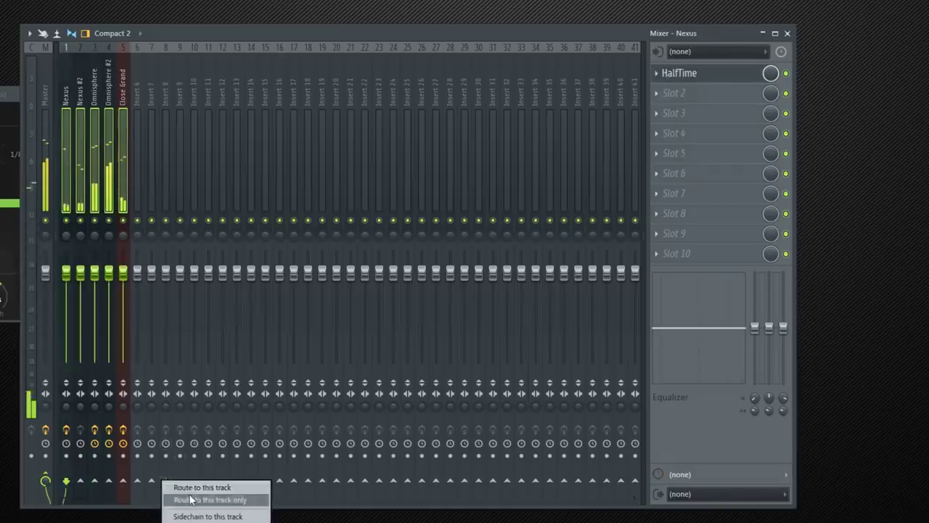
pyautogui.click(191, 499)
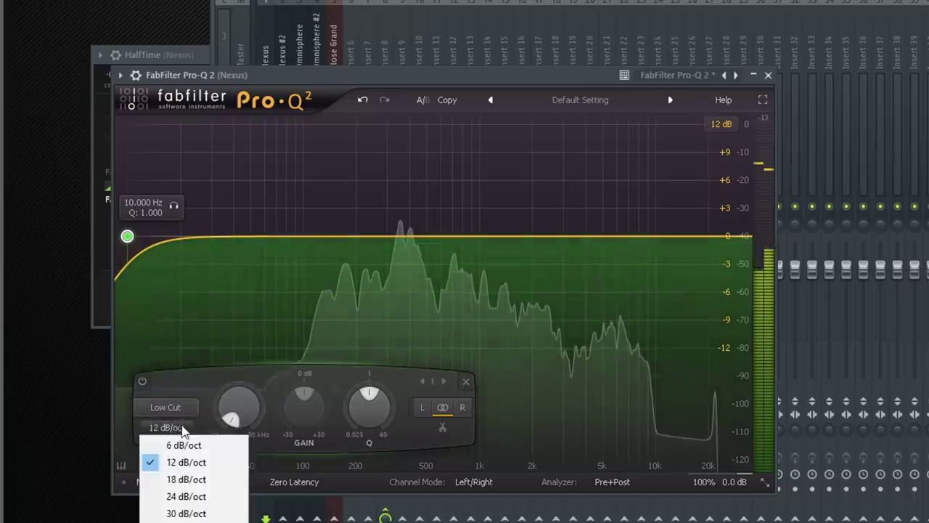
# Equalize Nexus in FabFilter Pro-Q 2 with a 24 dB/oct low cut at about 200 Hz and a steeper high cut near 10 kHz.
pyautogui.click(196, 498)
pyautogui.moveTo(127, 236); pyautogui.dragTo(358, 257)
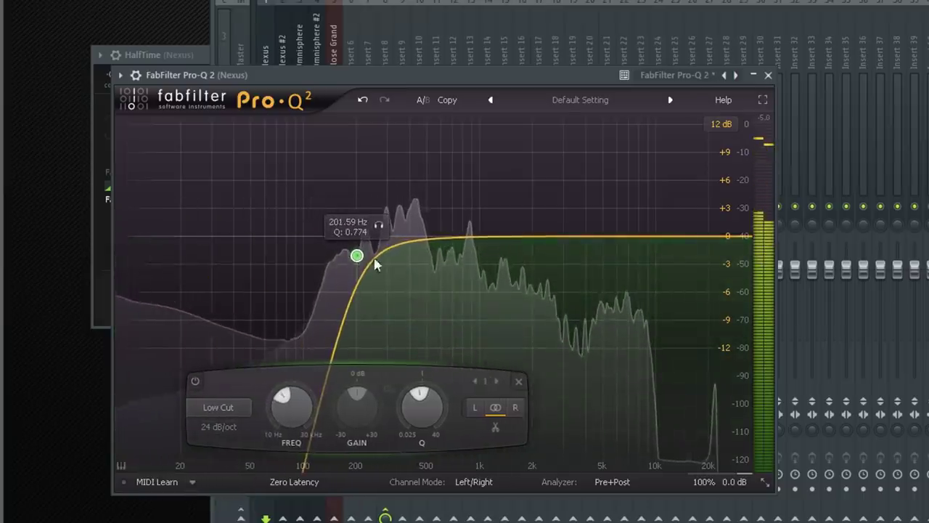
pyautogui.doubleClick(724, 241)
pyautogui.click(442, 427)
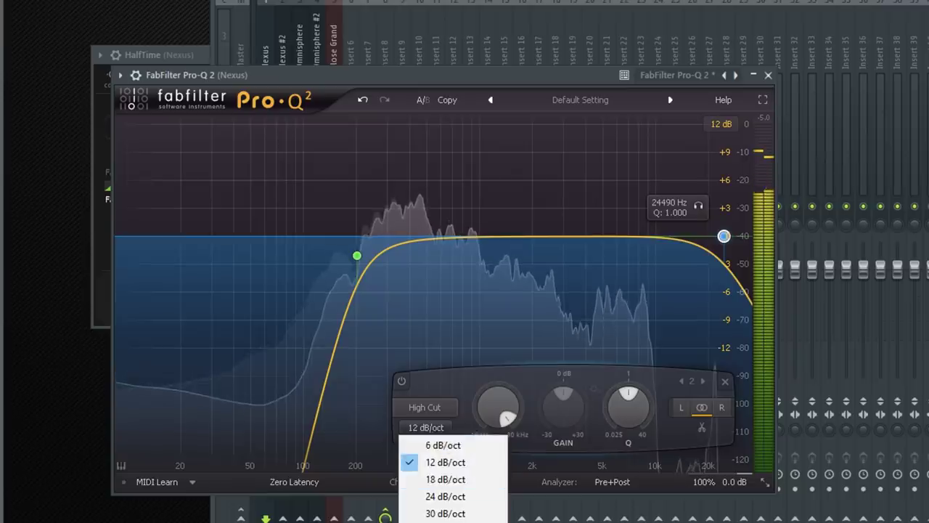
pyautogui.click(445, 522)
pyautogui.moveTo(724, 240); pyautogui.dragTo(657, 239)
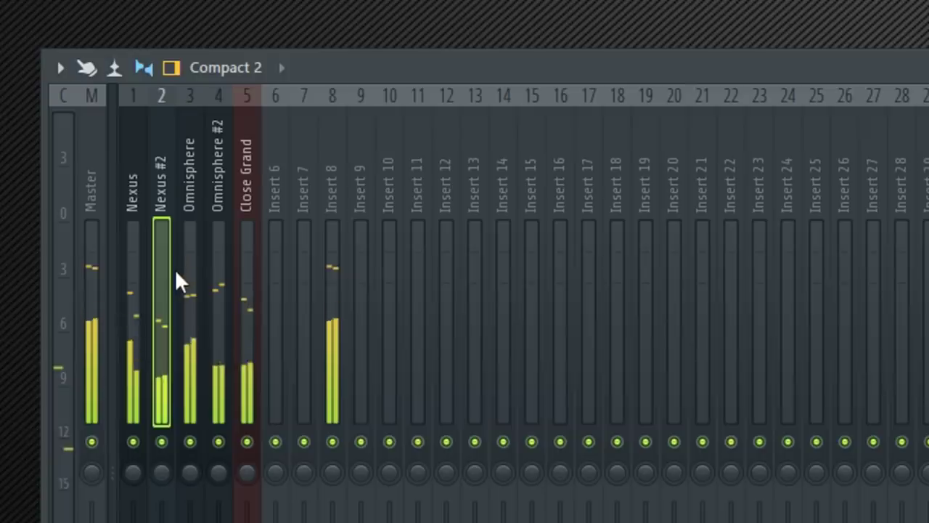
# Equalize the Omnisphere track in FabFilter Pro-Q 2 with a low cut and a high cut.
pyautogui.click(190, 199)
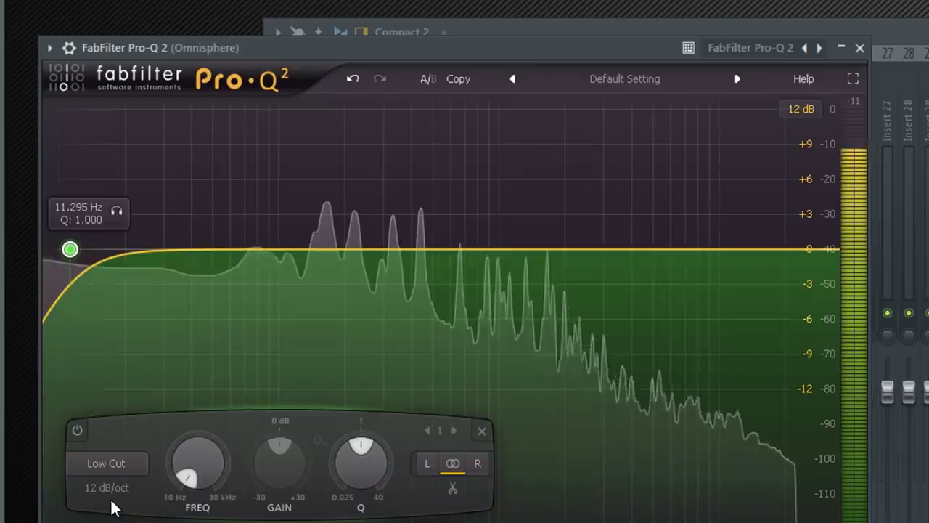
pyautogui.click(107, 488)
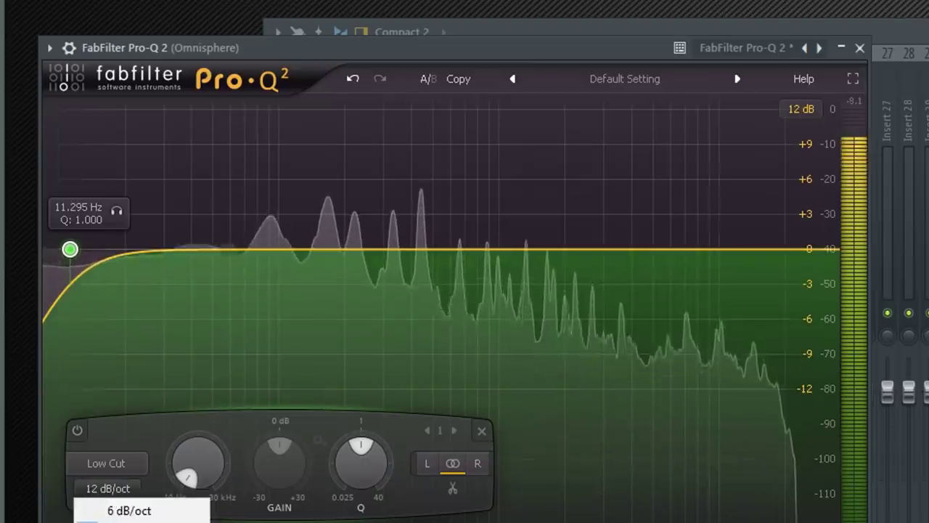
pyautogui.click(109, 512)
pyautogui.moveTo(70, 249); pyautogui.dragTo(385, 328)
pyautogui.moveTo(799, 249); pyautogui.dragTo(759, 260)
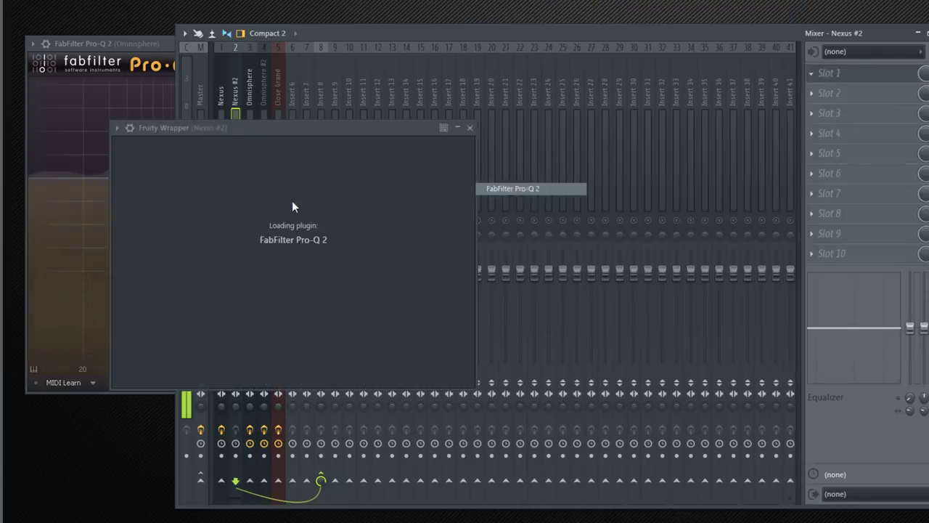
# Equalize Nexus #2 in FabFilter Pro-Q 2 with a 36 dB/oct low cut at about 255 Hz and a steeper high cut.
pyautogui.click(124, 262)
pyautogui.click(155, 421)
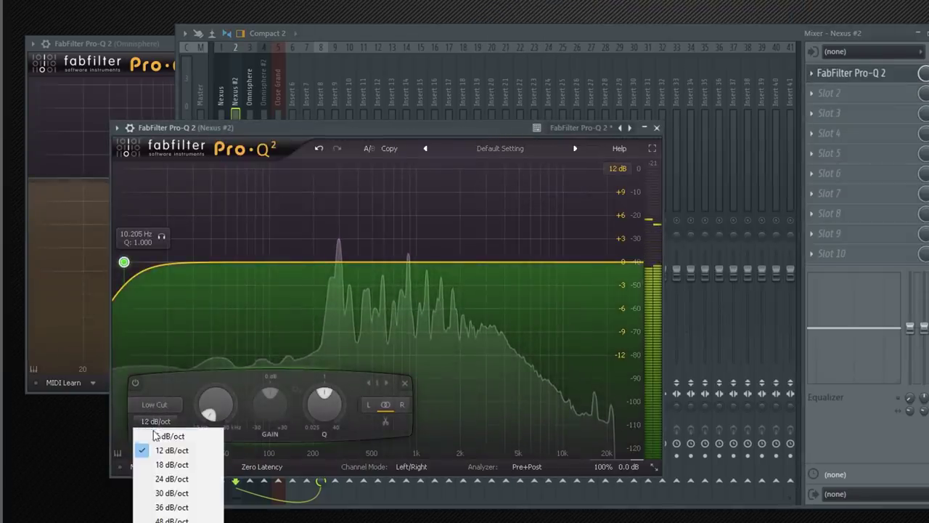
pyautogui.click(171, 507)
pyautogui.moveTo(124, 261); pyautogui.dragTo(332, 298)
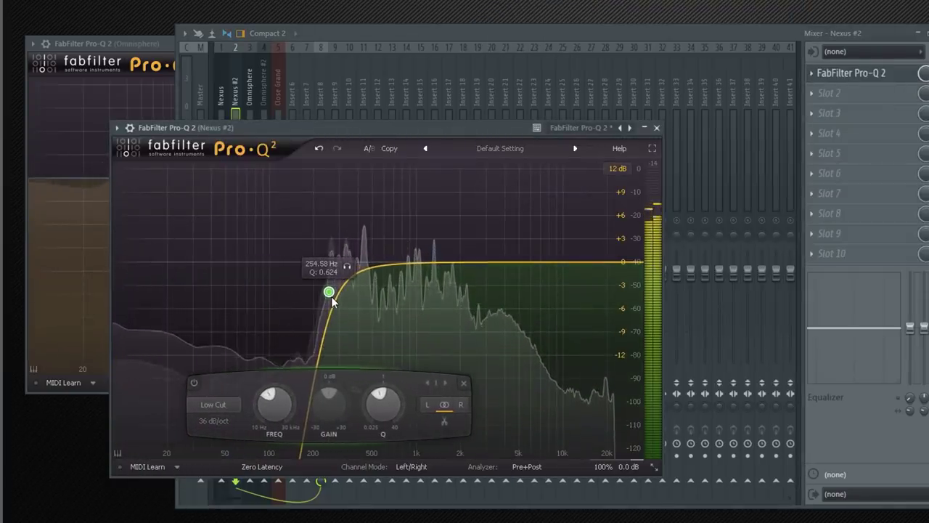
pyautogui.click(603, 263)
pyautogui.click(370, 421)
pyautogui.click(385, 490)
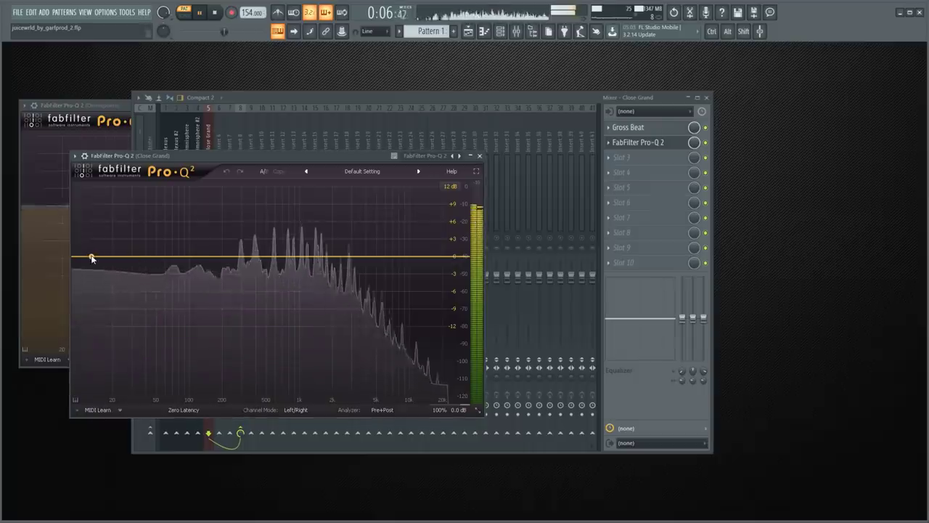
# Add a 36 dB/oct low cut to Close Grand in FabFilter Pro-Q 2 and tune it to just below 200 Hz.
pyautogui.click(92, 257)
pyautogui.click(105, 376)
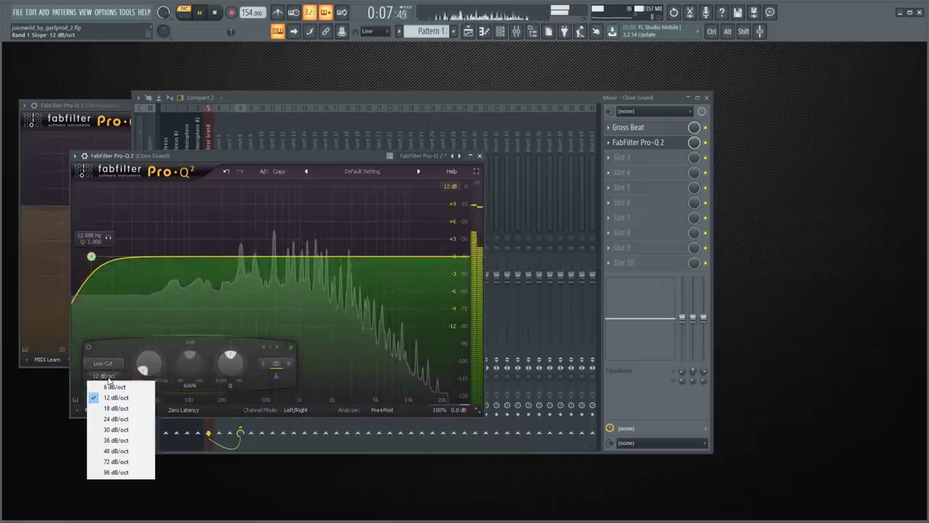
pyautogui.click(115, 440)
pyautogui.moveTo(94, 260); pyautogui.dragTo(212, 298)
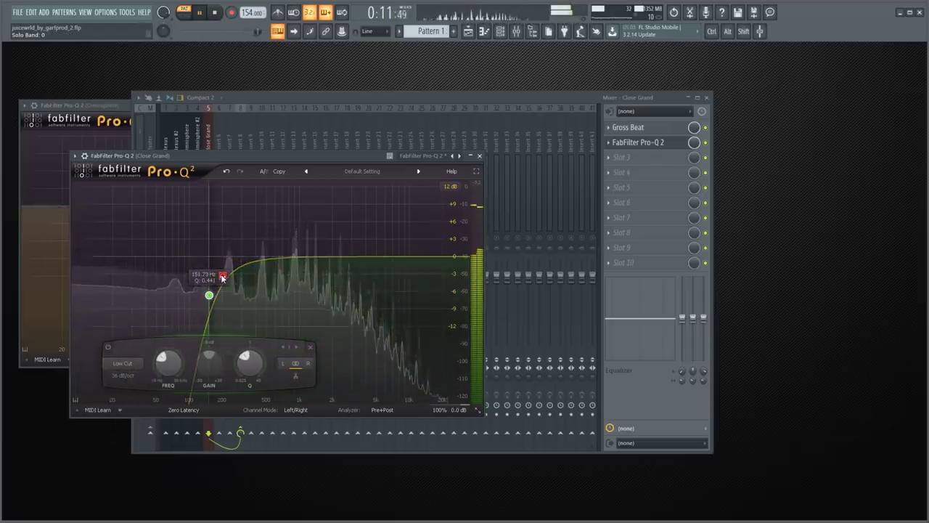
pyautogui.moveTo(209, 296); pyautogui.dragTo(216, 279)
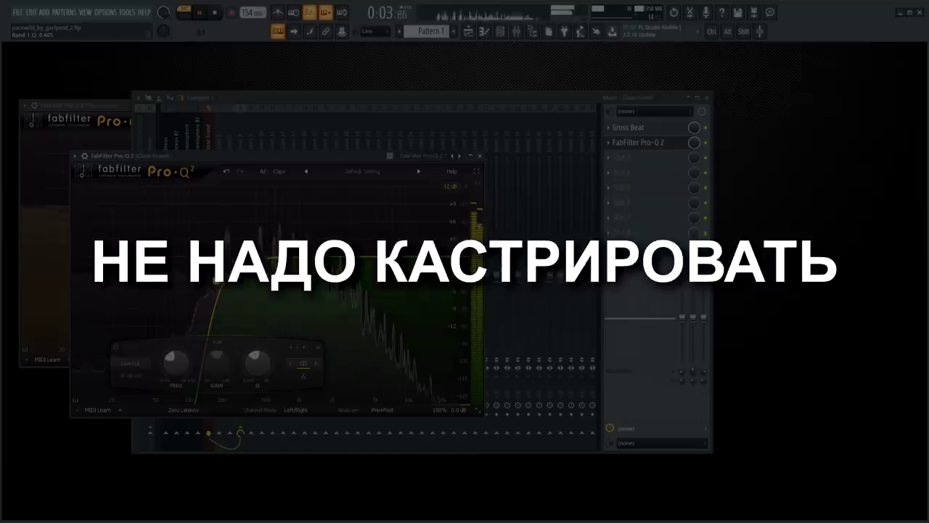
pyautogui.moveTo(216, 279); pyautogui.dragTo(218, 277)
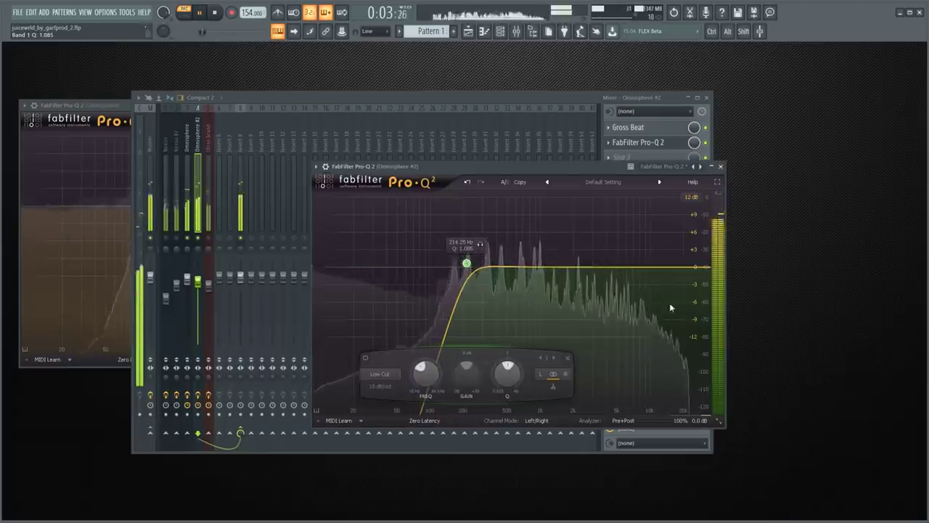
# Adjust the high end of Omnisphere #2's equalizer curve and load FabFilter Pro-Q 2 into the first effect slot of Insert 8.
pyautogui.moveTo(669, 303); pyautogui.dragTo(656, 269)
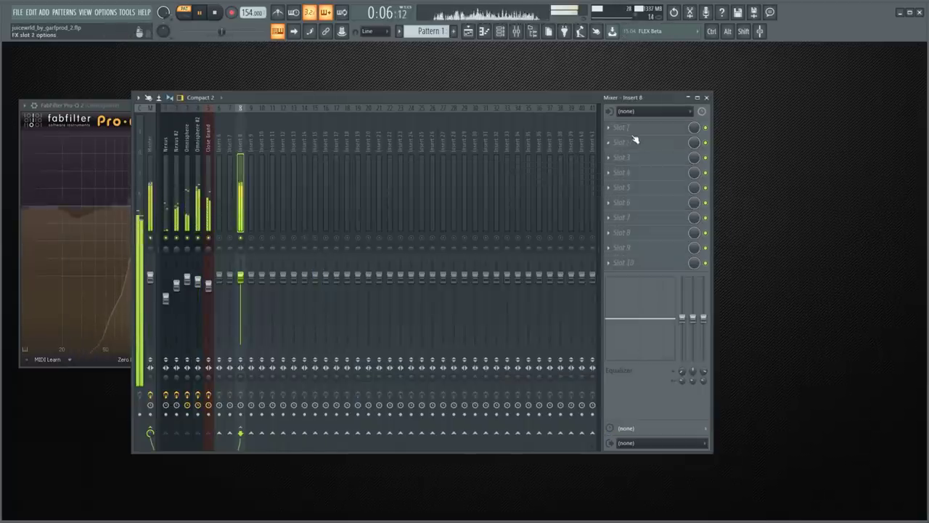
pyautogui.click(639, 127)
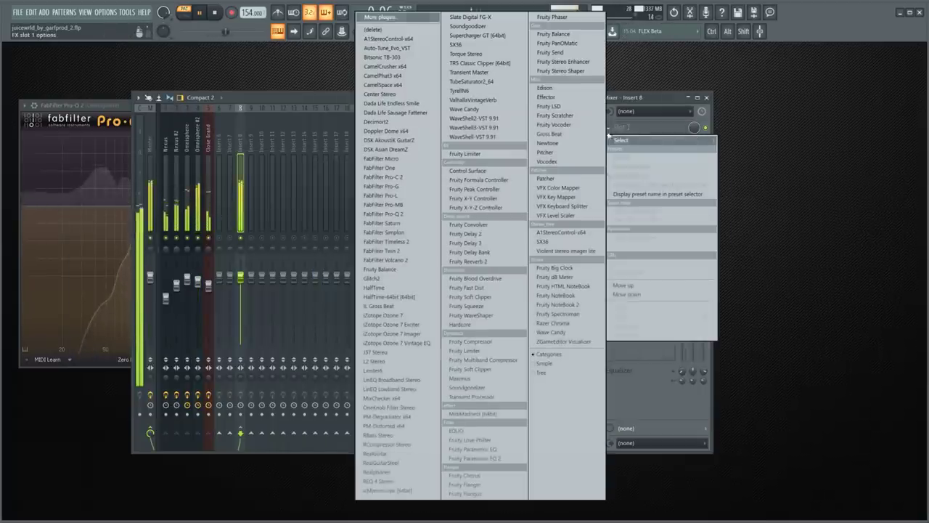
pyautogui.click(400, 218)
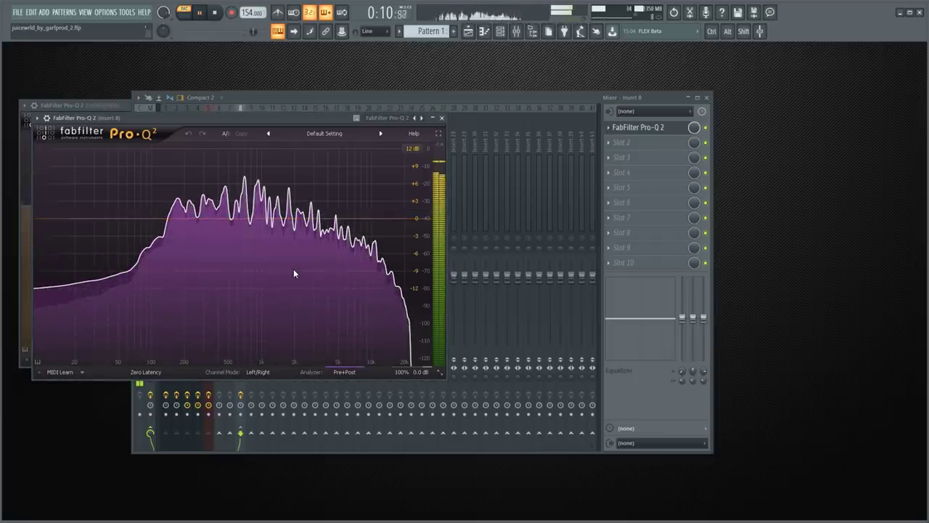
pyautogui.click(442, 118)
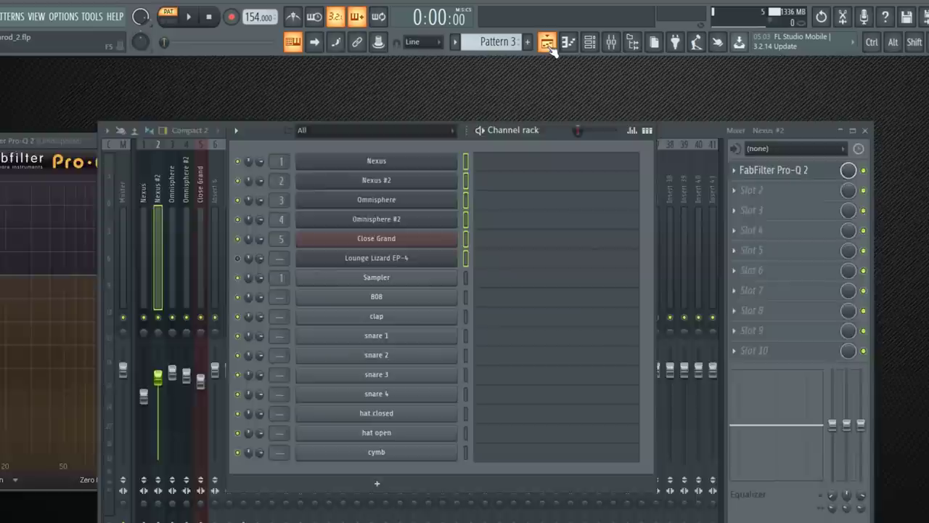
# Place the melody pattern at the start of Track 1 in the playlist.
pyautogui.click(472, 63)
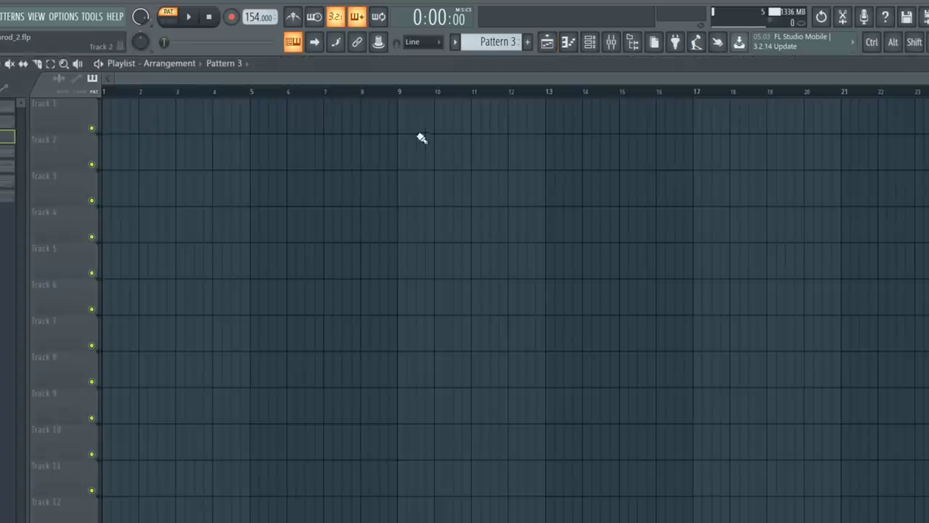
pyautogui.click(6, 107)
pyautogui.moveTo(174, 118); pyautogui.dragTo(113, 123)
# In Pattern 3, add C5 clap notes on the third beat of each of bars 1 to 4.
pyautogui.press('F4')
pyautogui.click(164, 153)
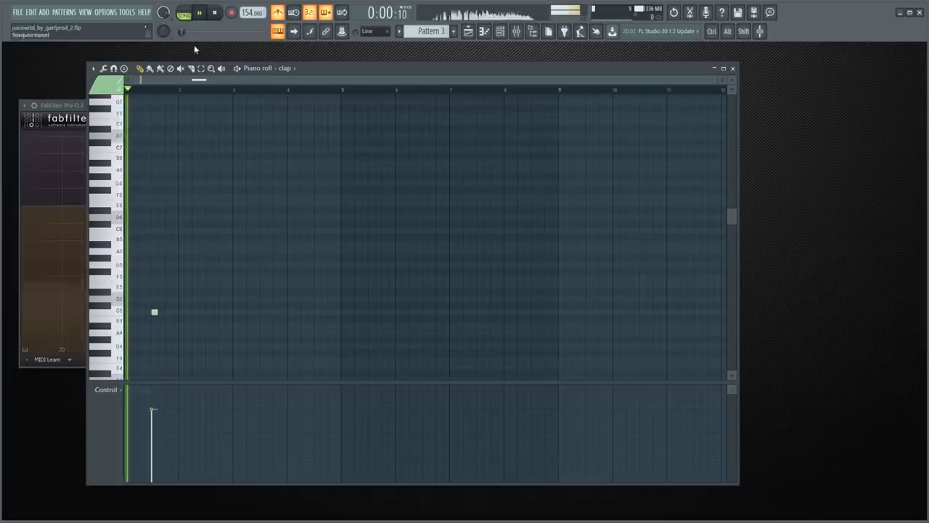
pyautogui.click(209, 312)
pyautogui.click(263, 312)
pyautogui.click(317, 312)
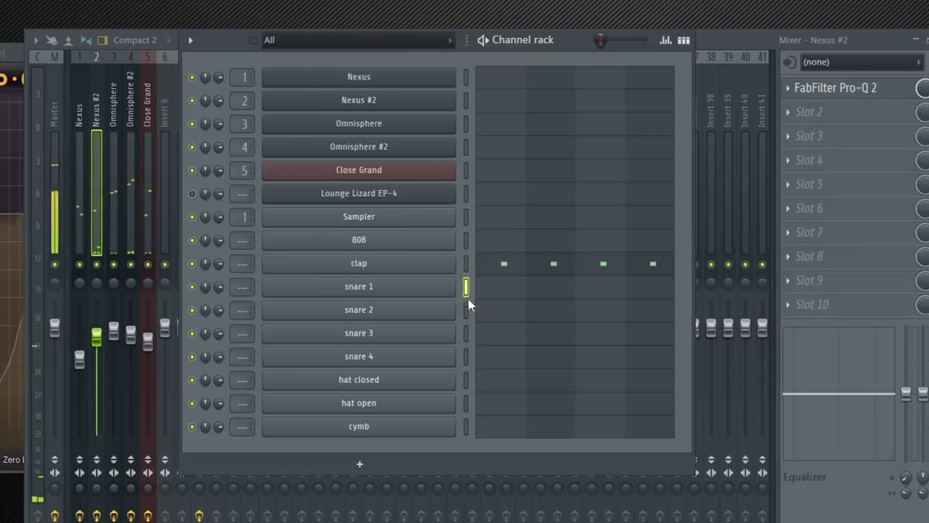
# Add C5 snare 1 notes half a beat before bar 2 and half a beat into bar 4, auditioning the placement.
pyautogui.click(467, 287)
pyautogui.press('F7')
pyautogui.press('space')
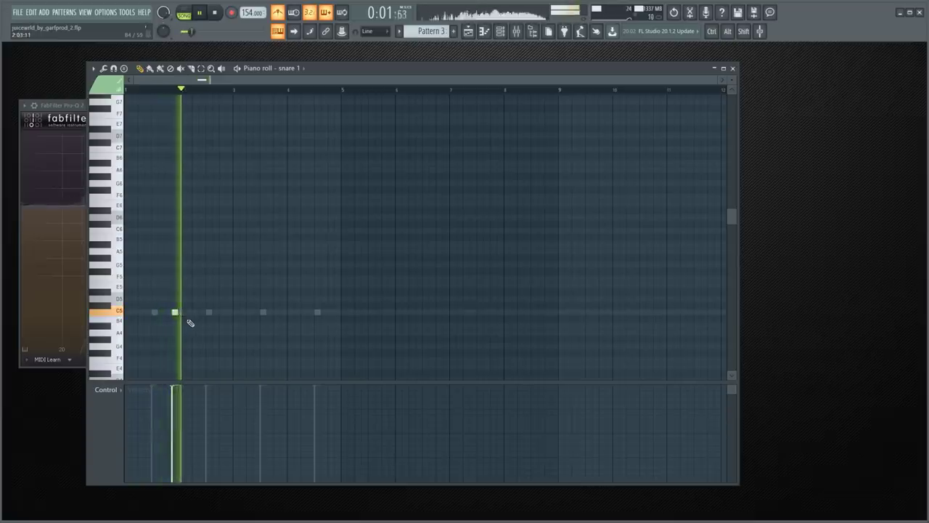
pyautogui.click(242, 312)
pyautogui.press('space')
pyautogui.press('space')
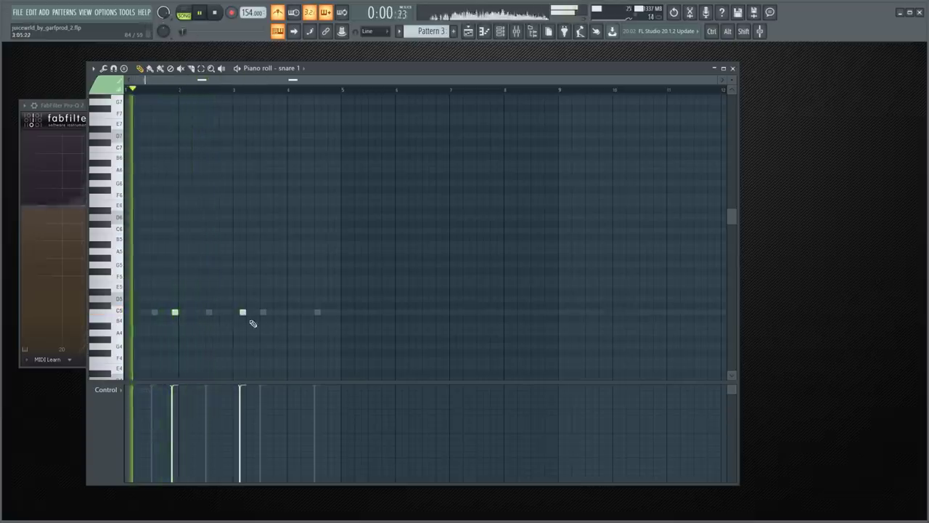
pyautogui.moveTo(242, 312); pyautogui.dragTo(297, 313)
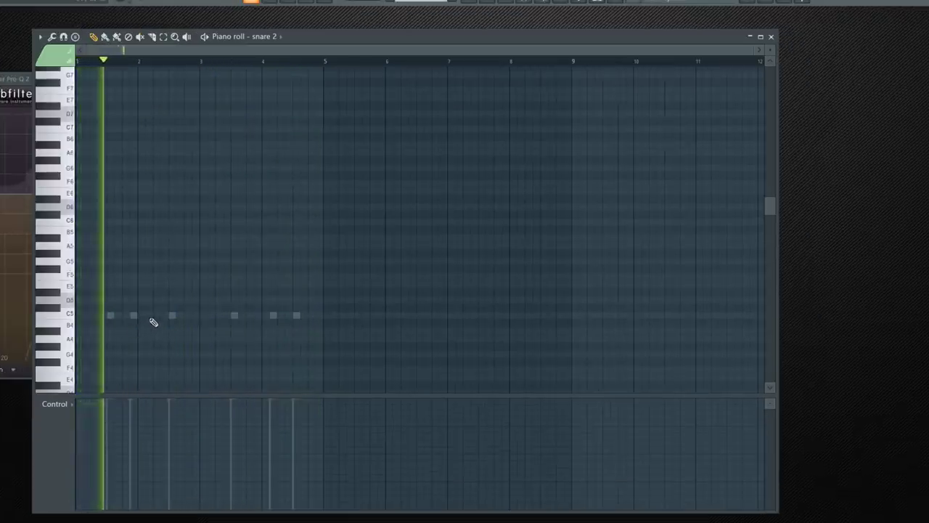
# Add C5 snare 2 notes half a beat into bars 2 and 3 and on the last half beat of bar 3.
pyautogui.click(189, 312)
pyautogui.click(210, 315)
pyautogui.click(258, 315)
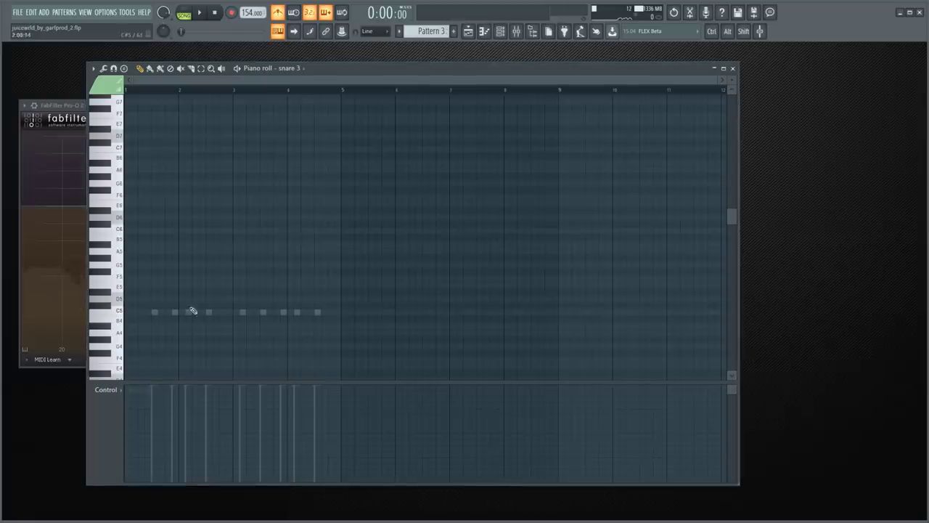
# Add C5 snare 3 notes on the third beat of bars 1 and 3.
pyautogui.press('space')
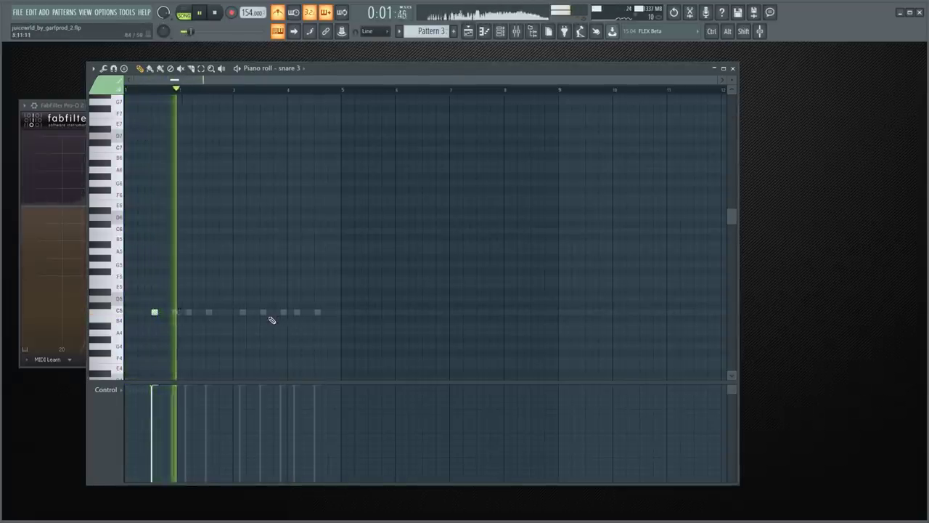
pyautogui.moveTo(249, 314); pyautogui.dragTo(263, 314)
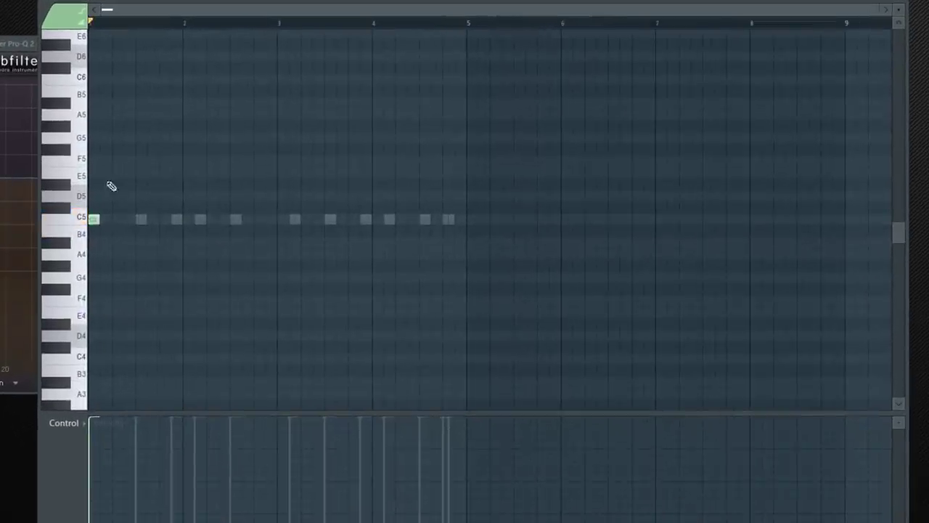
# Program the hat closed pattern over four bars with C5 notes and short A4 and A#4 rolls, using a 1/3 step snap.
pyautogui.click(145, 220)
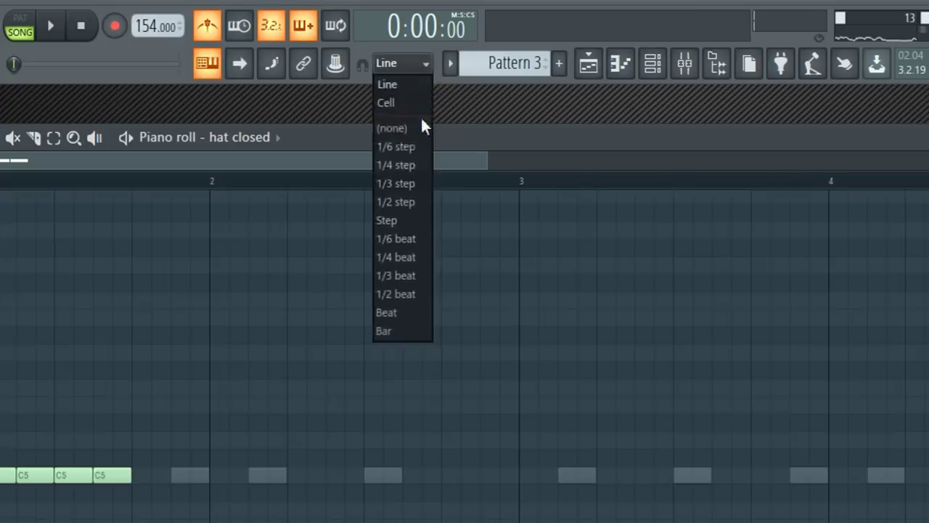
pyautogui.click(400, 181)
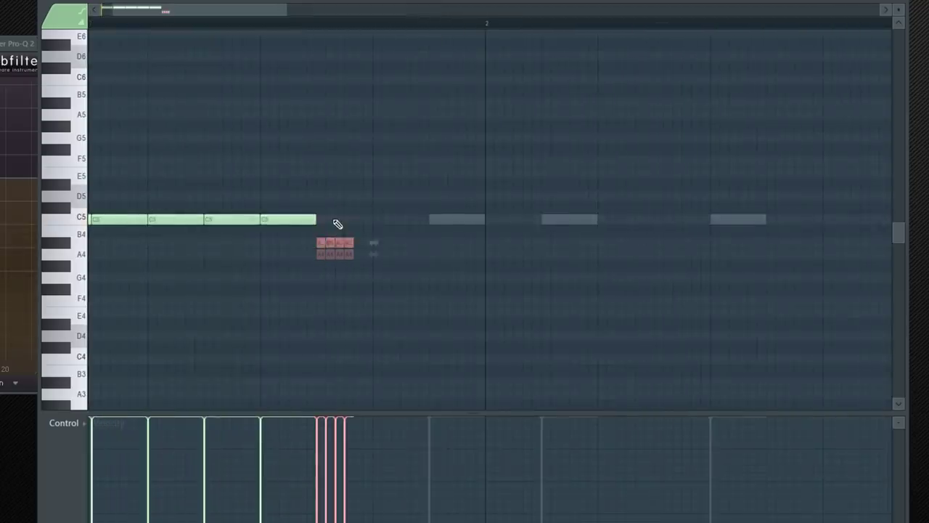
pyautogui.hotkey('shift', 'Down')
pyautogui.press('space')
pyautogui.keyDown('ctrl'); pyautogui.click(333, 188); pyautogui.keyUp('ctrl')
pyautogui.press('space')
pyautogui.moveTo(365, 222); pyautogui.dragTo(382, 220)
pyautogui.press('space')
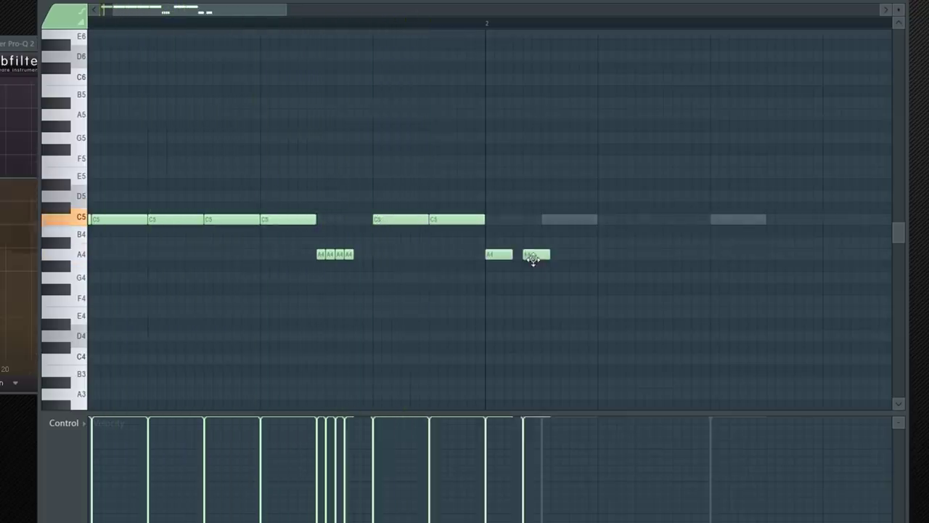
pyautogui.press('space')
pyautogui.moveTo(533, 260)
pyautogui.mouseDown()
pyautogui.moveTo(523, 259)
pyautogui.moveTo(594, 257)
pyautogui.mouseUp()
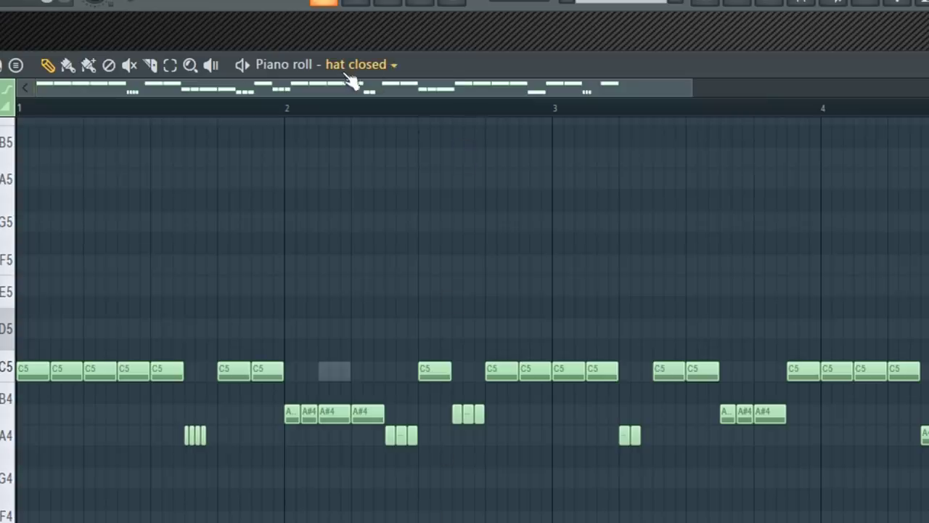
# Switch to the hat open channel and add a C5 note one and a half beats into bar 1.
pyautogui.click(352, 80)
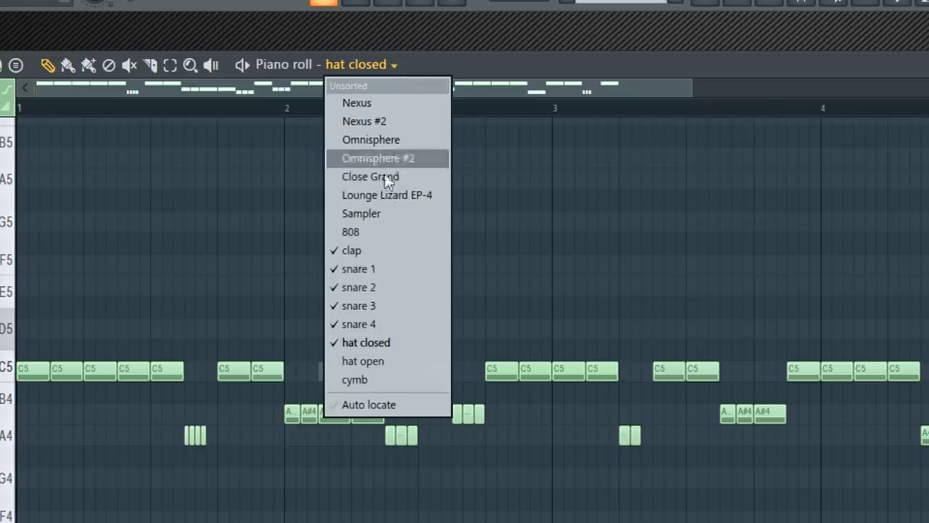
pyautogui.click(406, 365)
pyautogui.press('space')
pyautogui.moveTo(164, 204); pyautogui.dragTo(168, 204)
pyautogui.press('space')
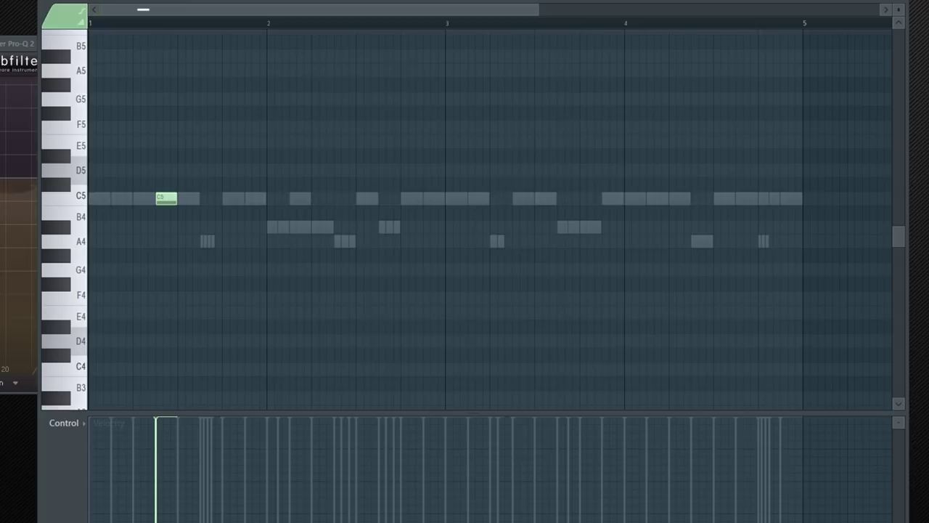
# Enable the volume envelope on the hat open channel with a full hold so the sample follows its note length.
pyautogui.press('F6')
pyautogui.click(409, 325)
pyautogui.click(46, 114)
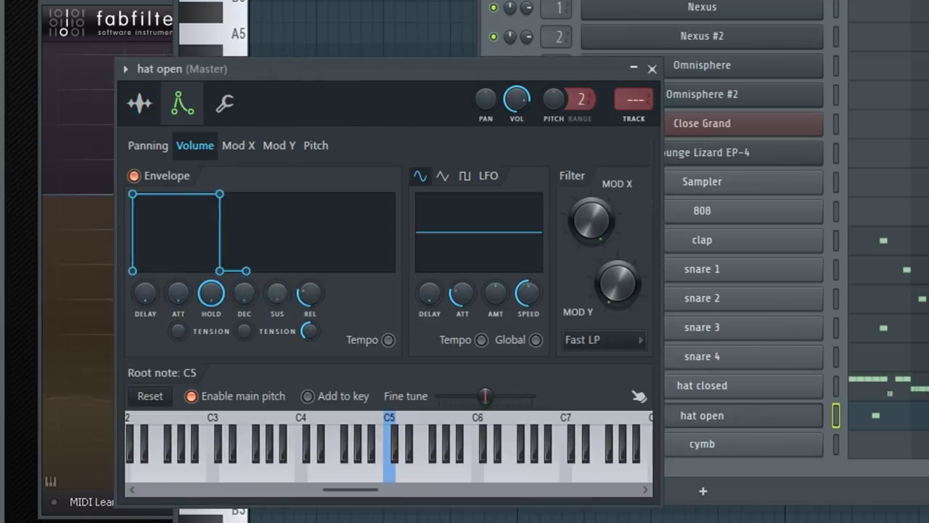
pyautogui.press('space')
# Return to the hat open notes and add a second C5 note one and a half beats into bar 3.
pyautogui.click(869, 421)
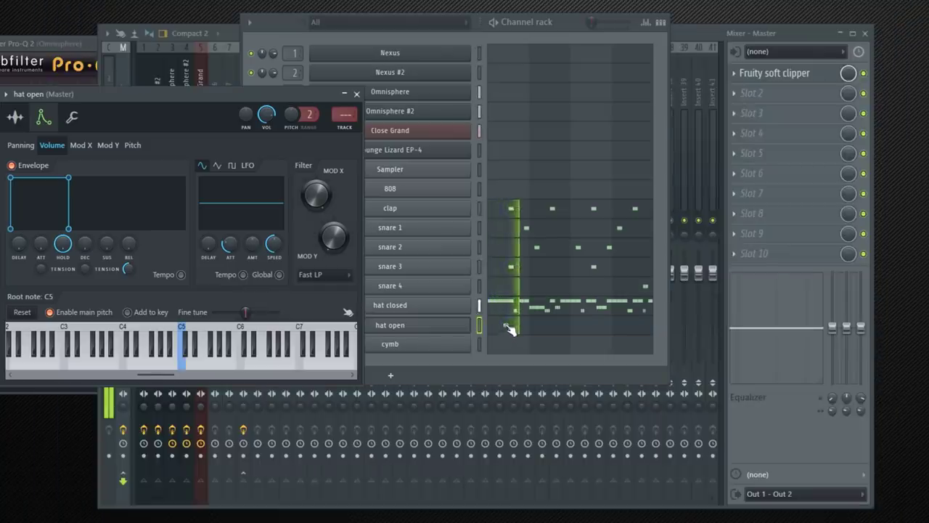
pyautogui.click(510, 329)
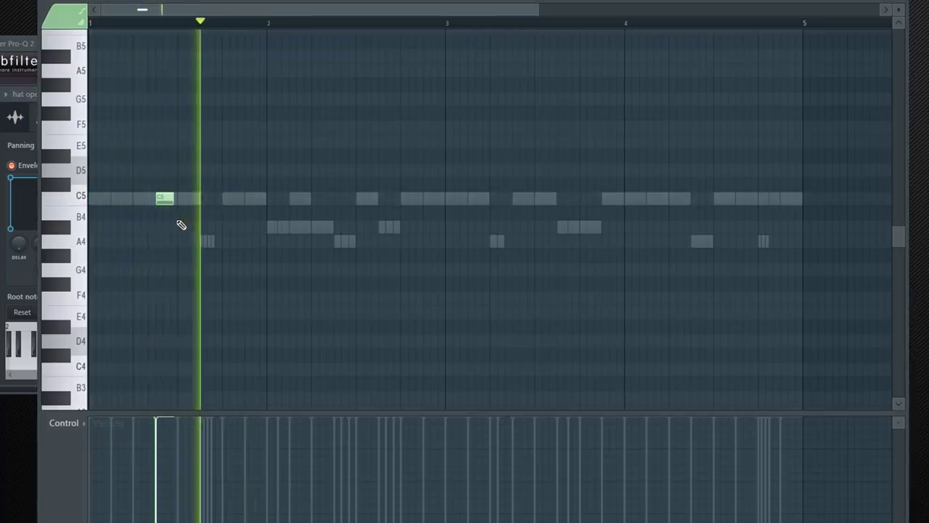
pyautogui.click(520, 198)
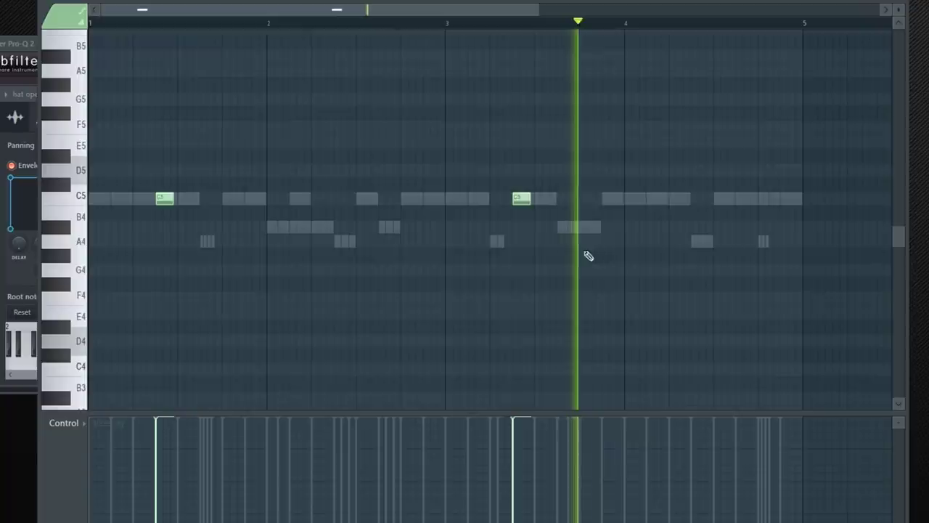
pyautogui.press('space')
# Show note panning for hat closed and pan the rolls in bars 1 and 2 with tapering amounts in alternating directions.
pyautogui.click(250, 138)
pyautogui.click(269, 416)
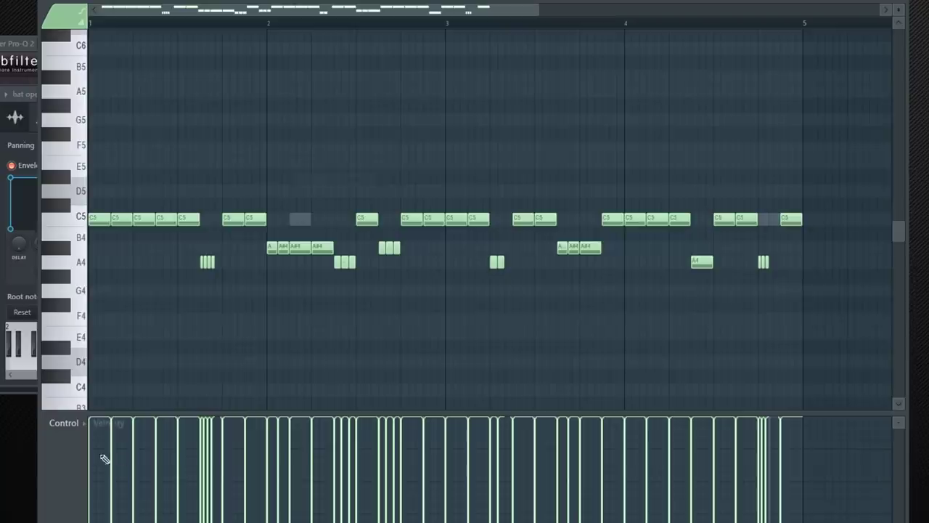
pyautogui.rightClick(67, 446)
pyautogui.click(137, 405)
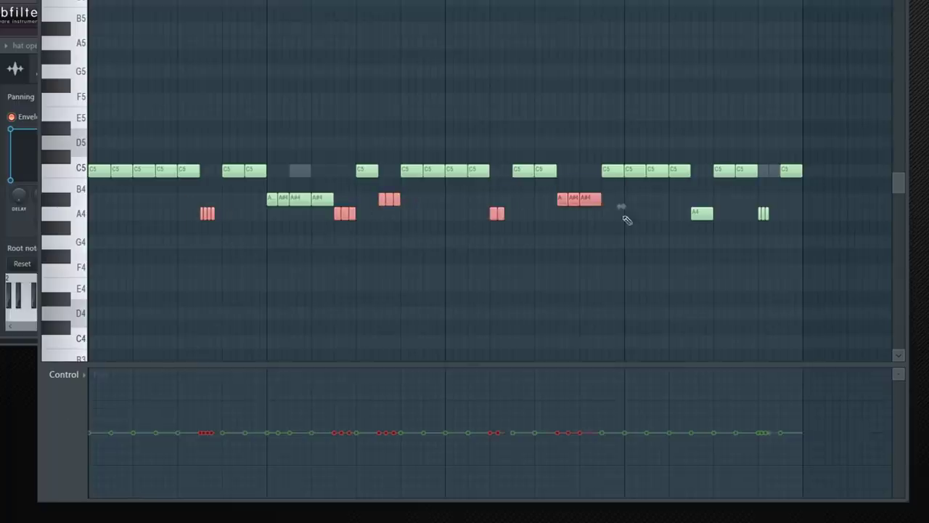
pyautogui.press('space')
pyautogui.moveTo(339, 460); pyautogui.dragTo(361, 433)
pyautogui.press('space')
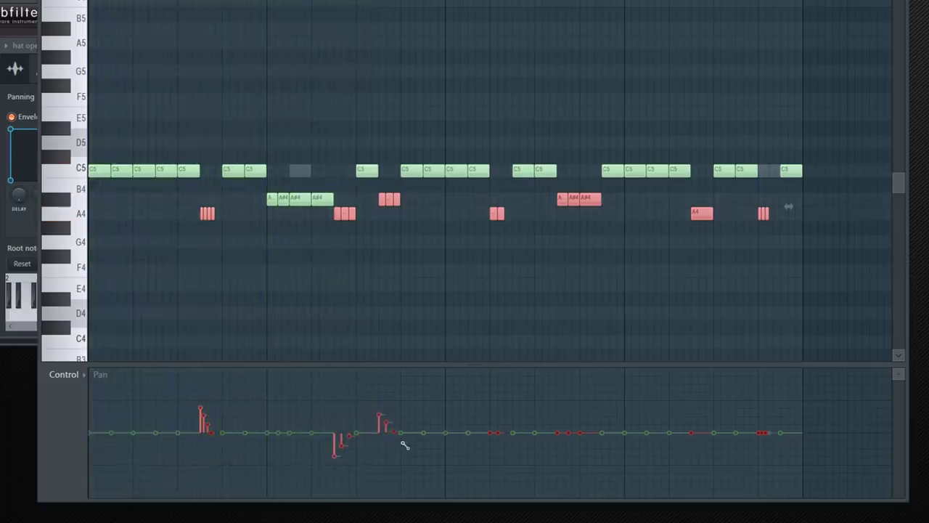
# Pan the A4 hat note in bar 4 and the closing A4 roll in opposite directions.
pyautogui.press('space')
pyautogui.moveTo(691, 432); pyautogui.dragTo(691, 405)
pyautogui.moveTo(761, 433); pyautogui.dragTo(760, 456)
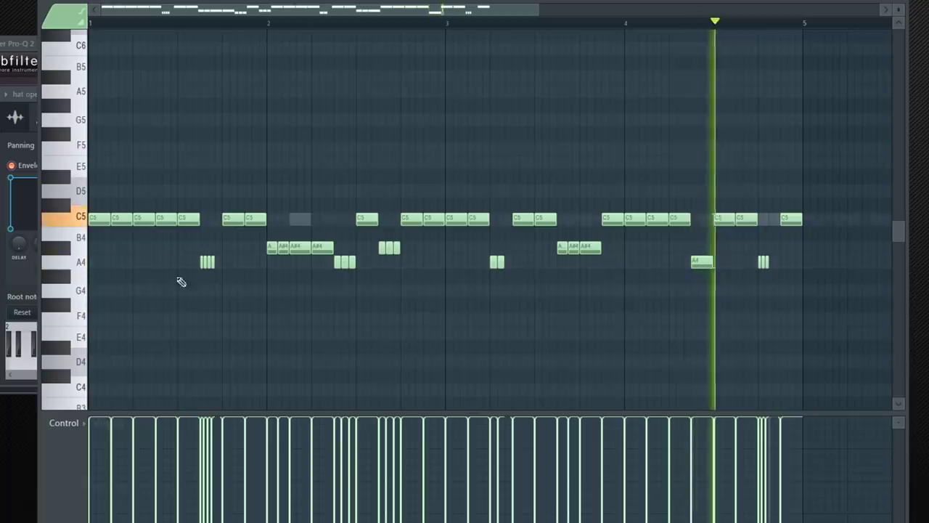
# Switch the piano roll to the hat open channel and choose the note property for its control lane.
pyautogui.click(325, 3)
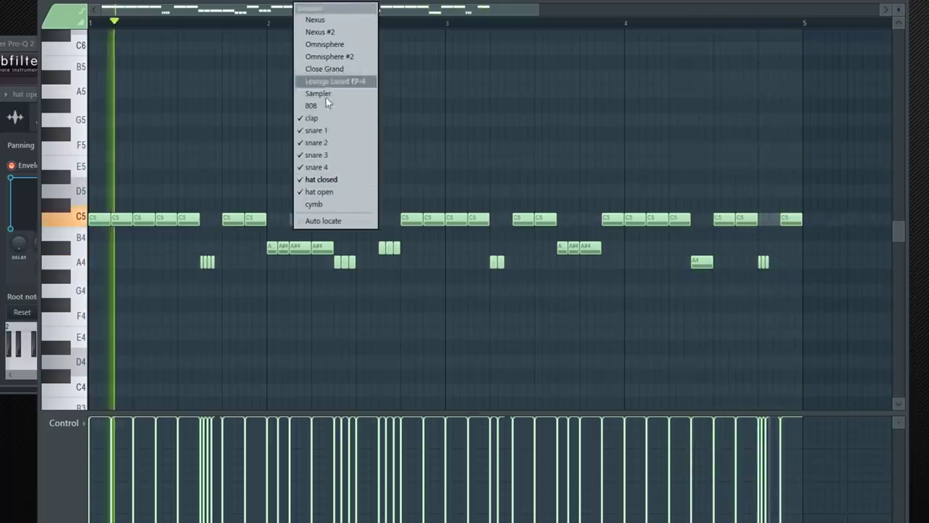
pyautogui.click(328, 194)
pyautogui.click(64, 458)
pyautogui.click(97, 476)
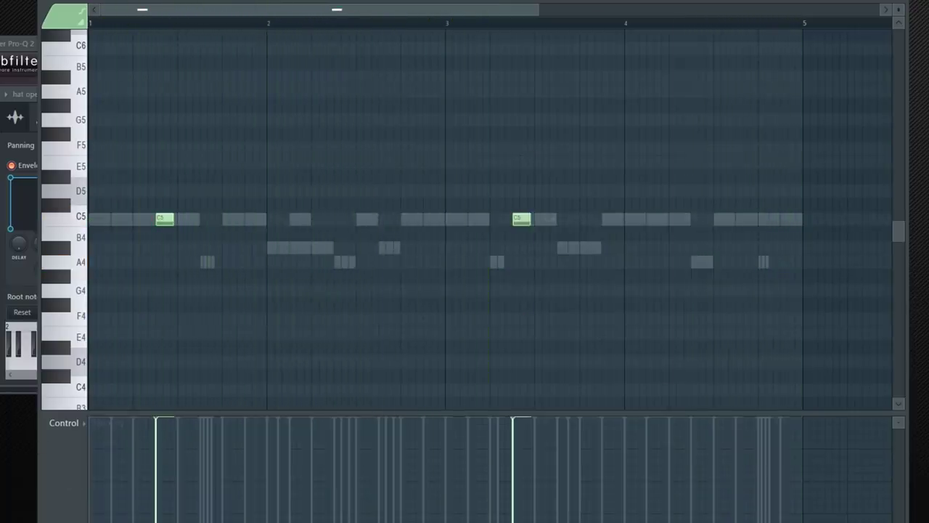
# Open the cymb channel's notes and place a note at the start of bar 1.
pyautogui.press('F6')
pyautogui.click(501, 347)
pyautogui.moveTo(95, 262); pyautogui.dragTo(84, 207)
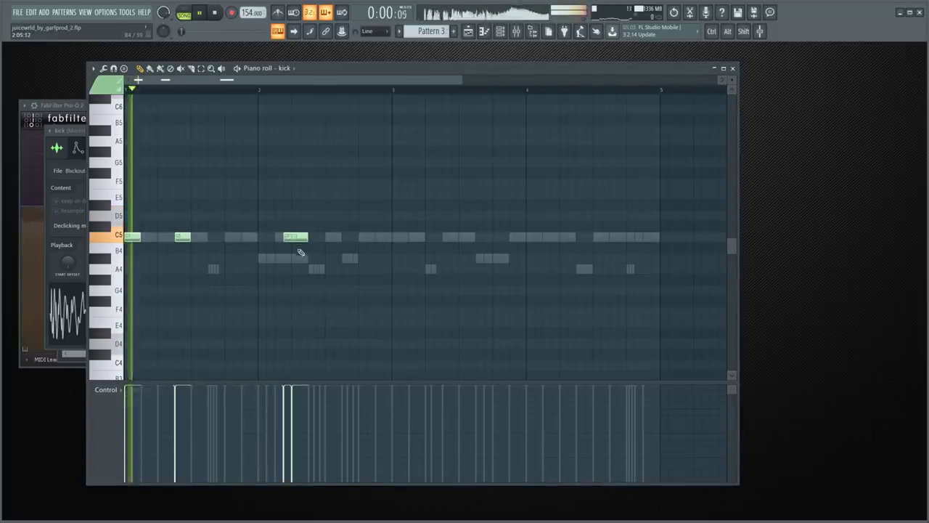
# In the kick channel, move the early bar 2 kick slightly earlier and add another C5 kick in that bar's second half.
pyautogui.moveTo(285, 238); pyautogui.dragTo(277, 240)
pyautogui.click(347, 239)
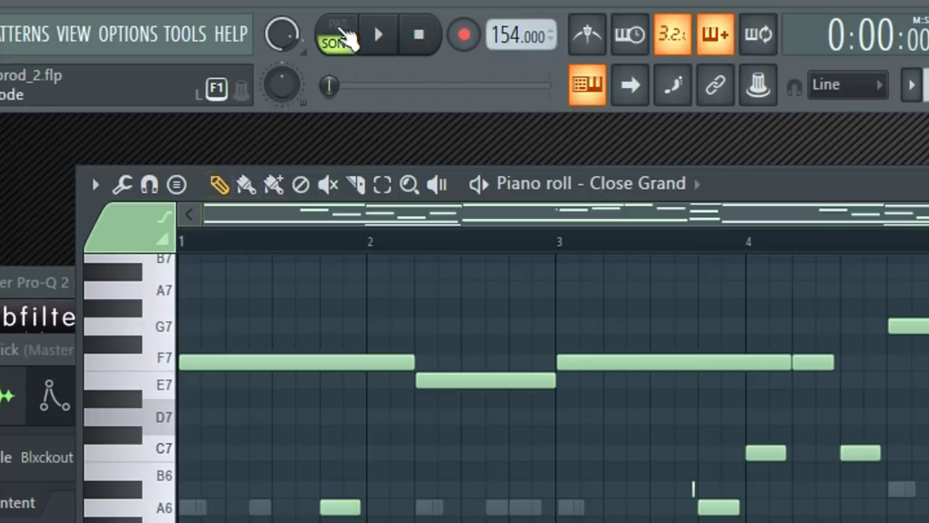
# Play Pattern 1 on its own, select all Close Grand notes and slightly lower their velocities.
pyautogui.click(186, 13)
pyautogui.press('space')
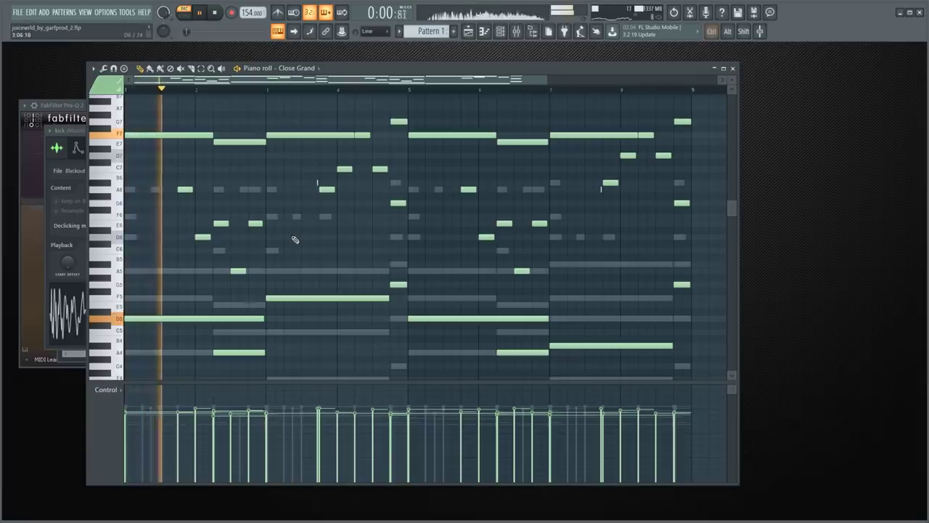
pyautogui.scroll(-2, 394, 259)
pyautogui.press('space')
pyautogui.hotkey('ctrl', 'a')
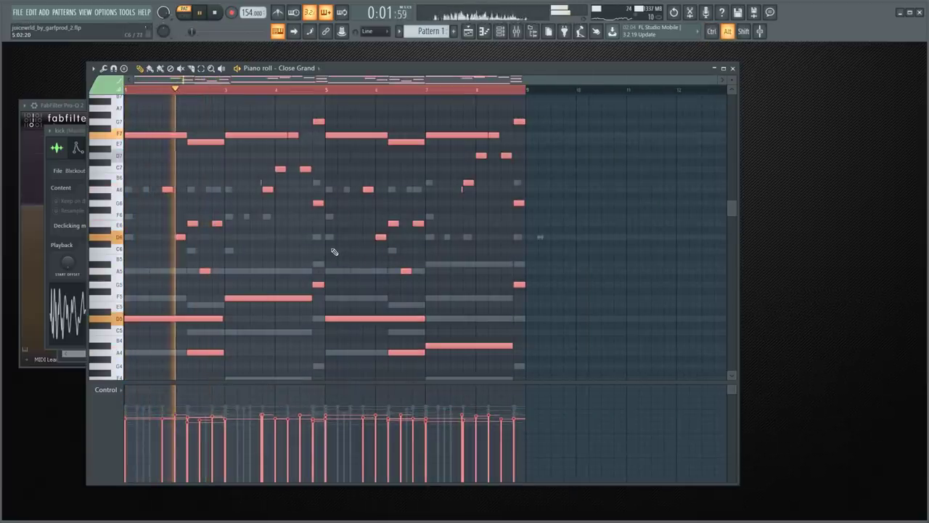
# Switch to the Omnisphere #2 channel, select all its notes and audition the pattern.
pyautogui.click(312, 68)
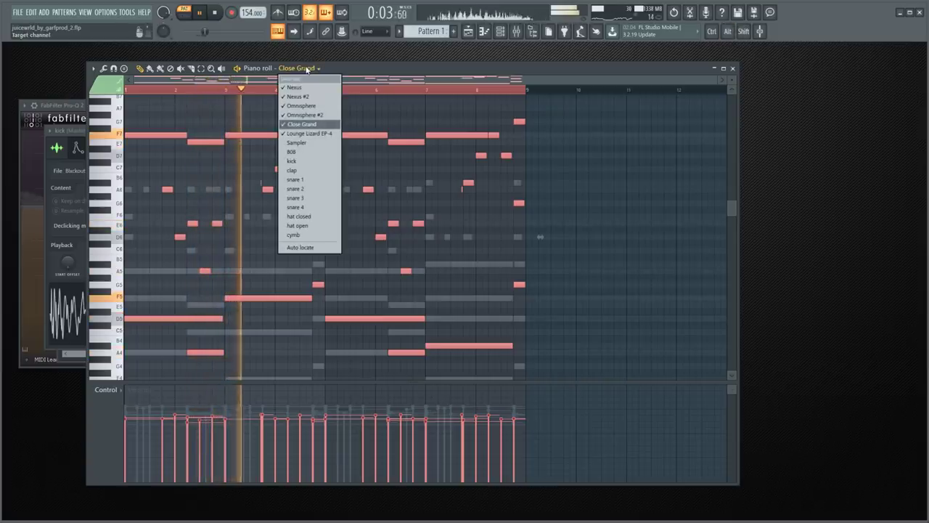
pyautogui.click(302, 115)
pyautogui.moveTo(547, 198); pyautogui.dragTo(127, 368)
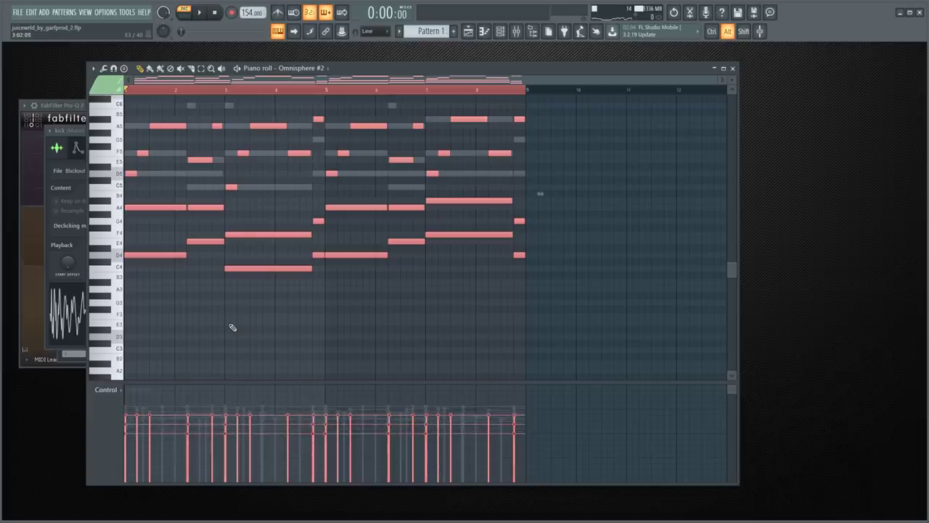
pyautogui.press('space')
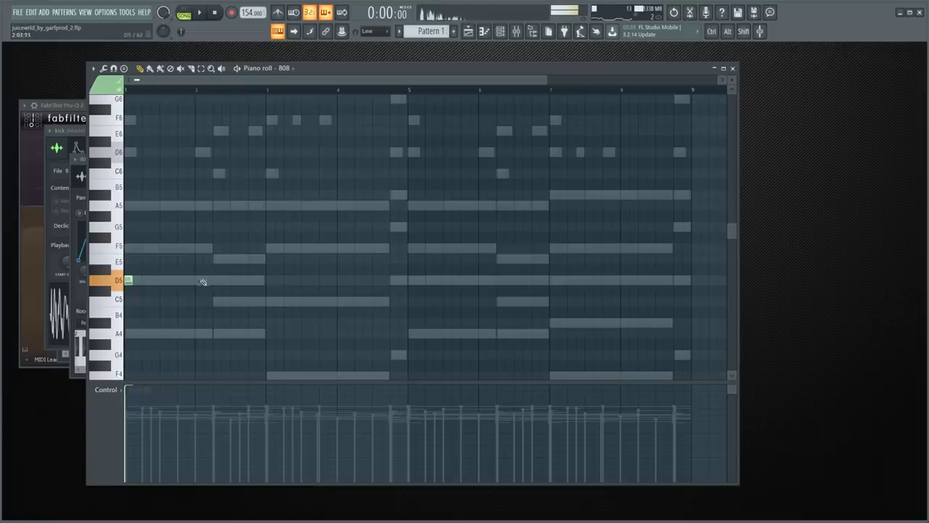
# In the 808 channel, add a D5 two and a half beats into bar 1 and an A5 one beat into bar 2.
pyautogui.press('space')
pyautogui.click(172, 280)
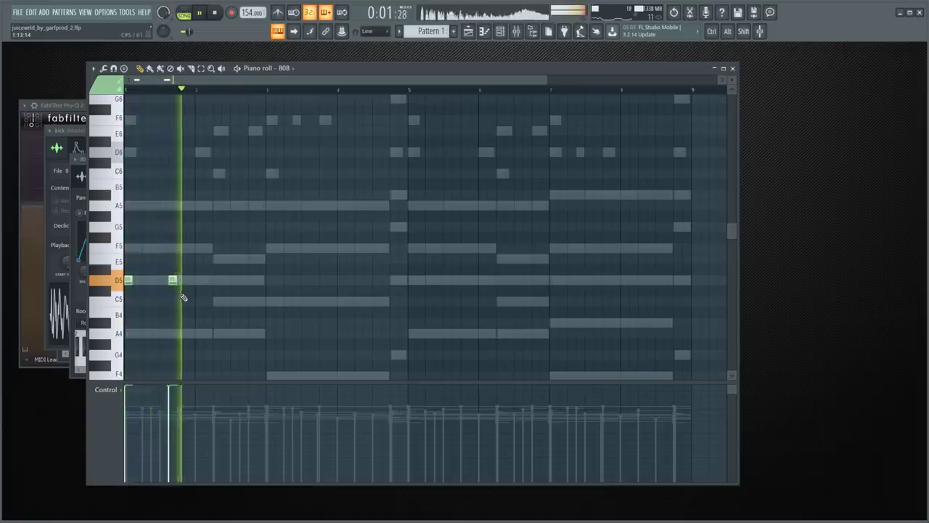
pyautogui.press('space')
pyautogui.click(217, 205)
pyautogui.press('space')
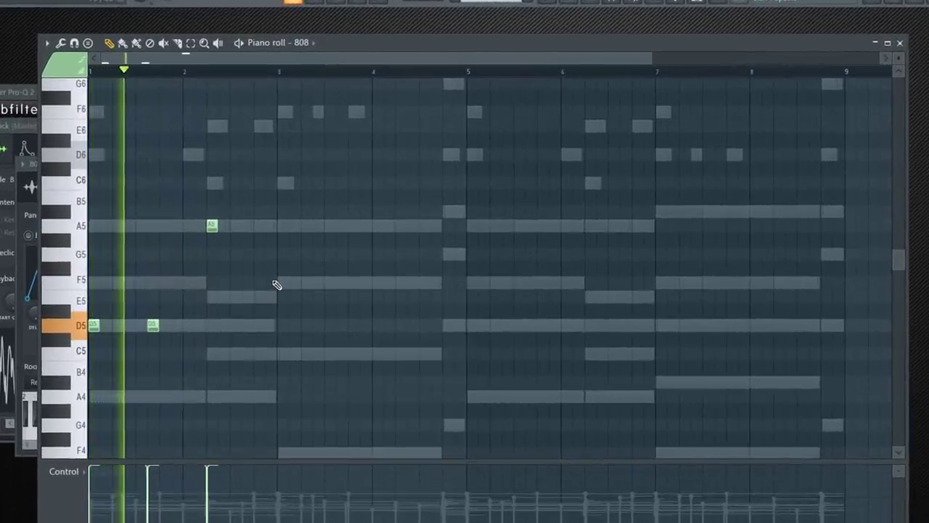
# Add an 808 A5 two and a half beats into bar 2 and three F5 notes in bar 3, playing them back.
pyautogui.press('space')
pyautogui.scroll(2, 266, 231)
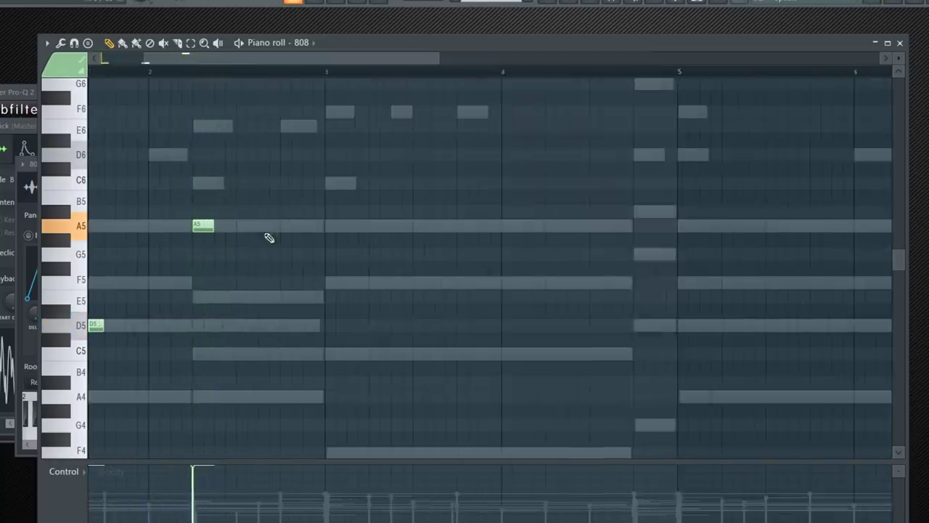
pyautogui.click(266, 228)
pyautogui.scroll(-2, 266, 231)
pyautogui.press('space')
pyautogui.click(282, 275)
pyautogui.click(318, 275)
pyautogui.click(341, 277)
pyautogui.click(281, 73)
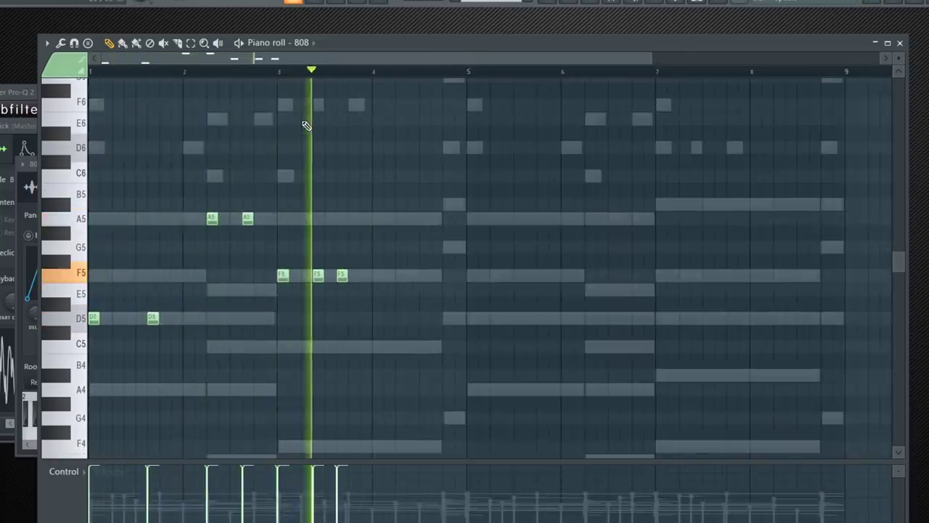
# Complete the 808 phrase in bar 4 with two F5 notes and three quick G5 notes on the fourth beat.
pyautogui.click(480, 247)
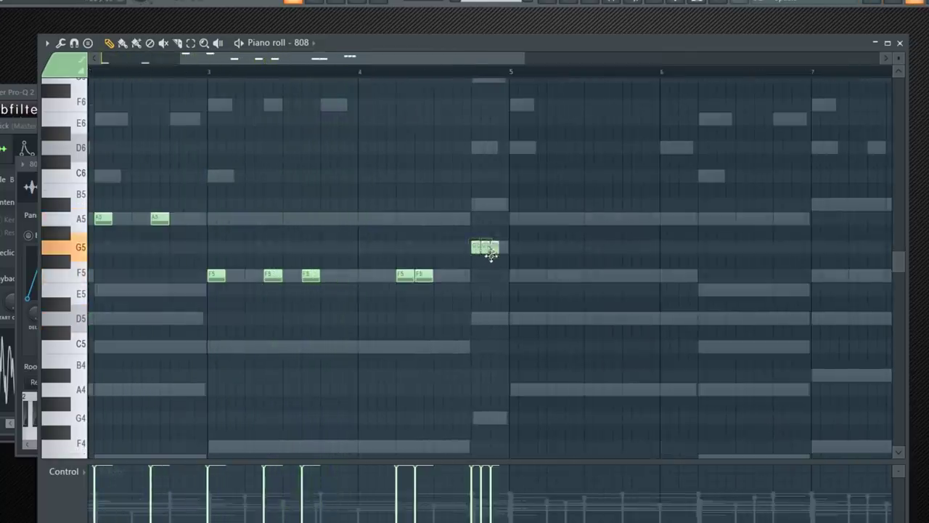
pyautogui.press('space')
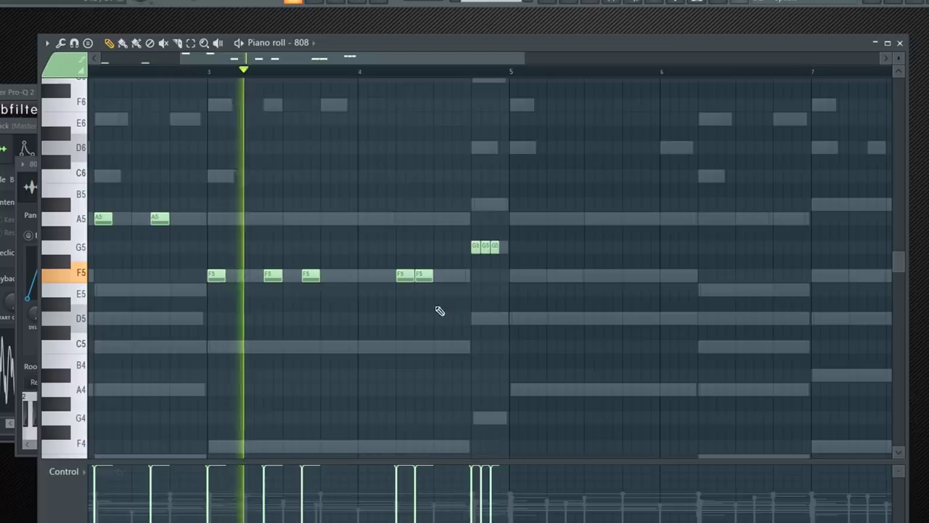
pyautogui.click(517, 318)
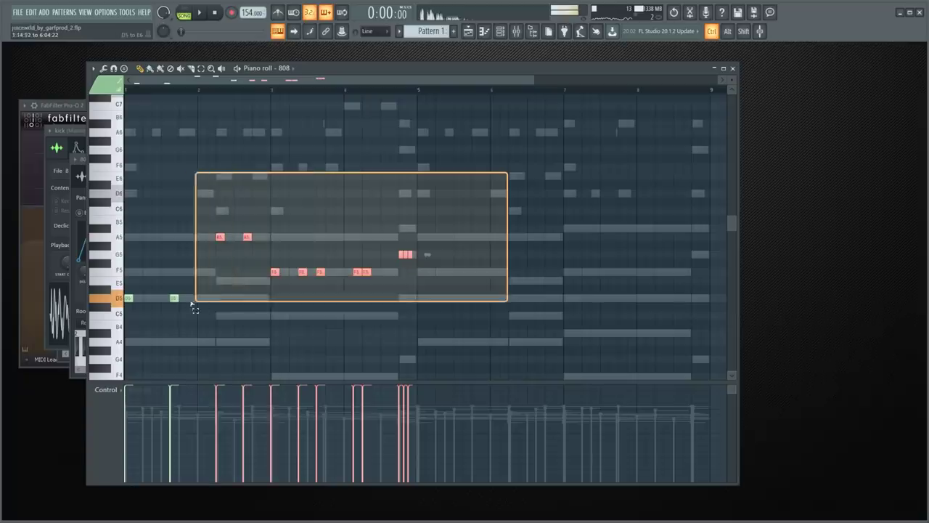
# Duplicate the four-bar 808 phrase into bars 5 to 8 and raise the three bar 7 notes to A#5.
pyautogui.moveTo(193, 305); pyautogui.dragTo(131, 311)
pyautogui.press('space')
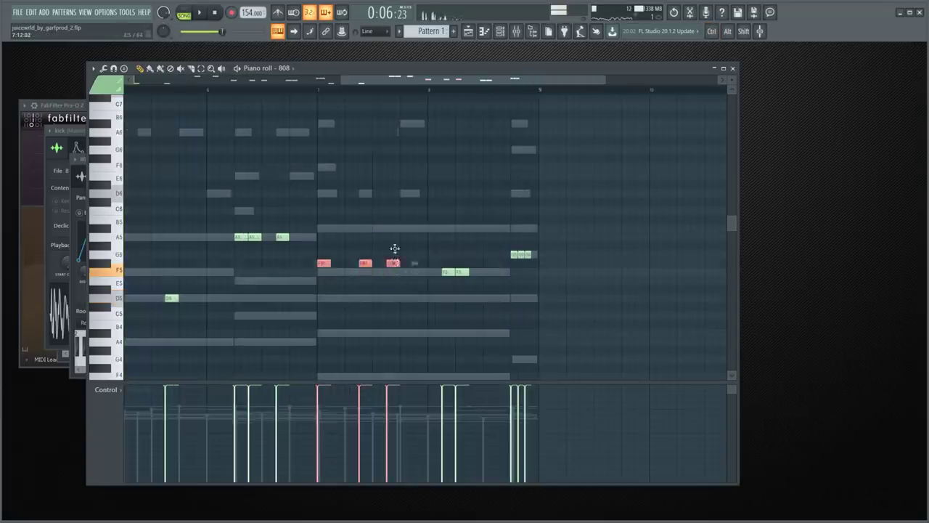
pyautogui.click(284, 89)
pyautogui.keyDown('ctrl'); pyautogui.click(345, 299); pyautogui.keyUp('ctrl')
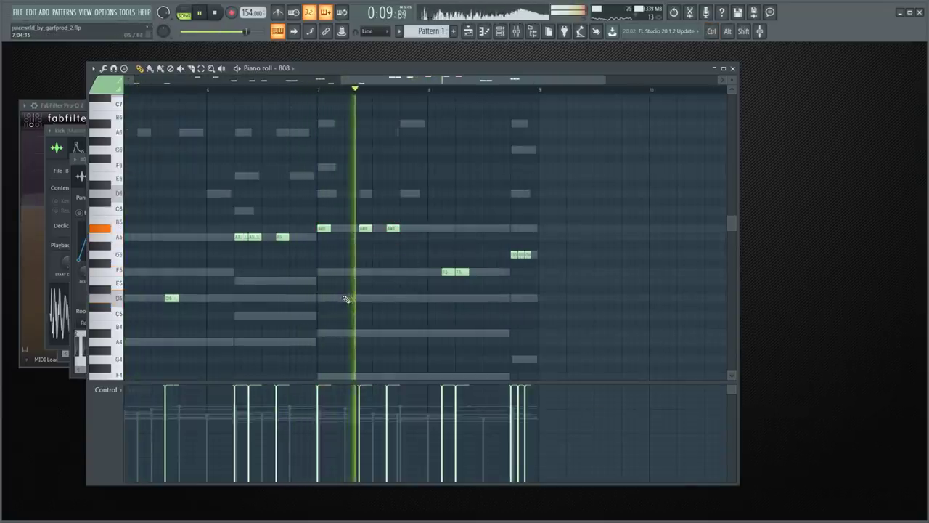
pyautogui.scroll(2, 471, 316)
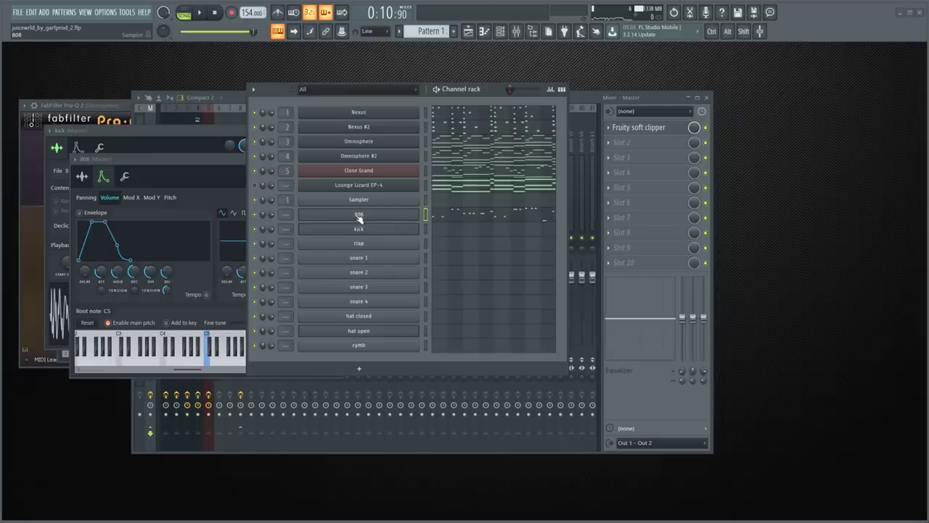
# Insert a Sylenth1 channel above the 808 and open its preset loading.
pyautogui.rightClick(420, 212)
pyautogui.moveTo(448, 290)
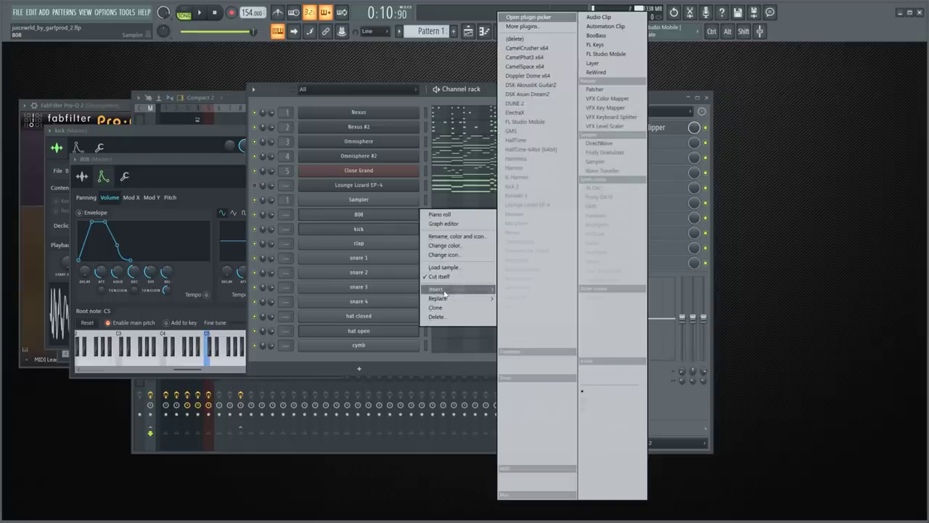
pyautogui.click(521, 316)
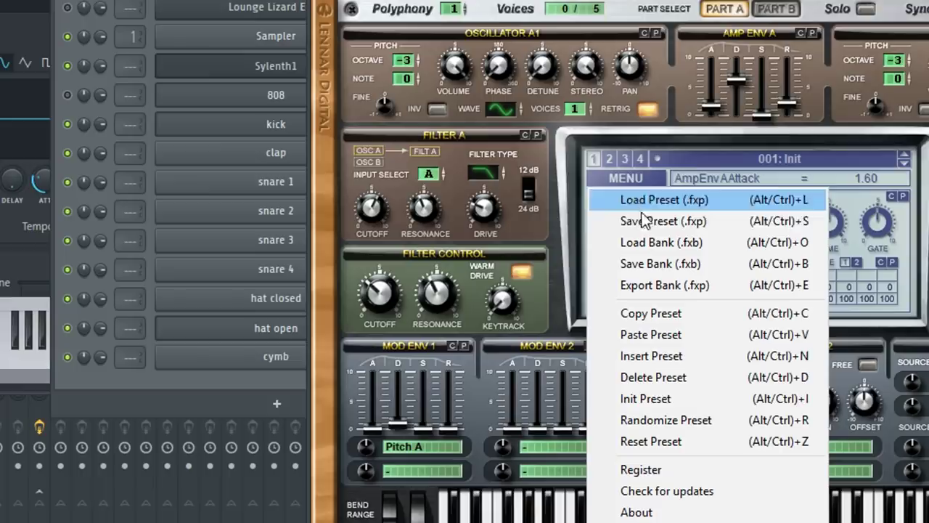
pyautogui.click(644, 200)
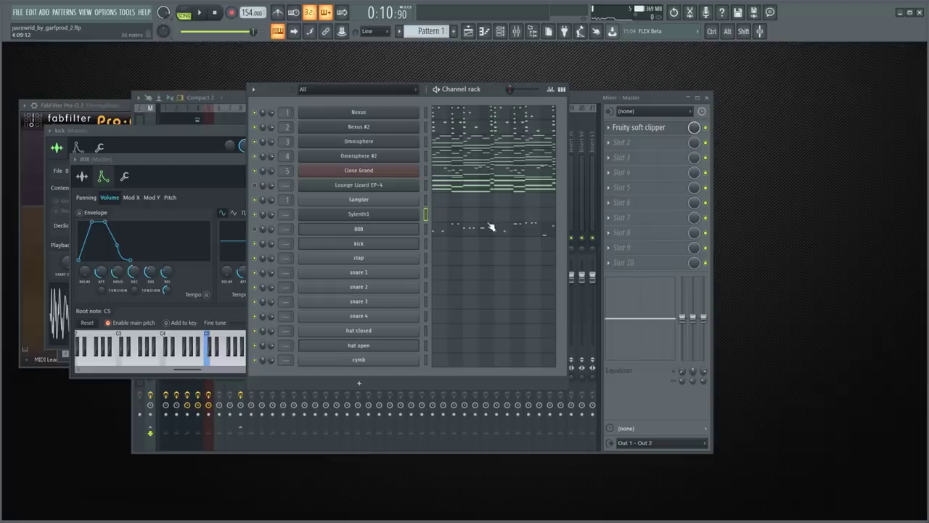
# Write a long-note Sylenth1 bassline of D4, A4, F4 and G4 over four bars, repeat it in bars 5 to 8, and use A#4 in bar 7.
pyautogui.click(481, 227)
pyautogui.moveTo(298, 323); pyautogui.dragTo(264, 323)
pyautogui.moveTo(243, 323); pyautogui.dragTo(243, 269)
pyautogui.click(272, 312)
pyautogui.moveTo(316, 312); pyautogui.dragTo(388, 312)
pyautogui.click(395, 291)
pyautogui.moveTo(511, 291); pyautogui.dragTo(405, 291)
pyautogui.hotkey('ctrl', 'a')
pyautogui.hotkey('ctrl', 'b')
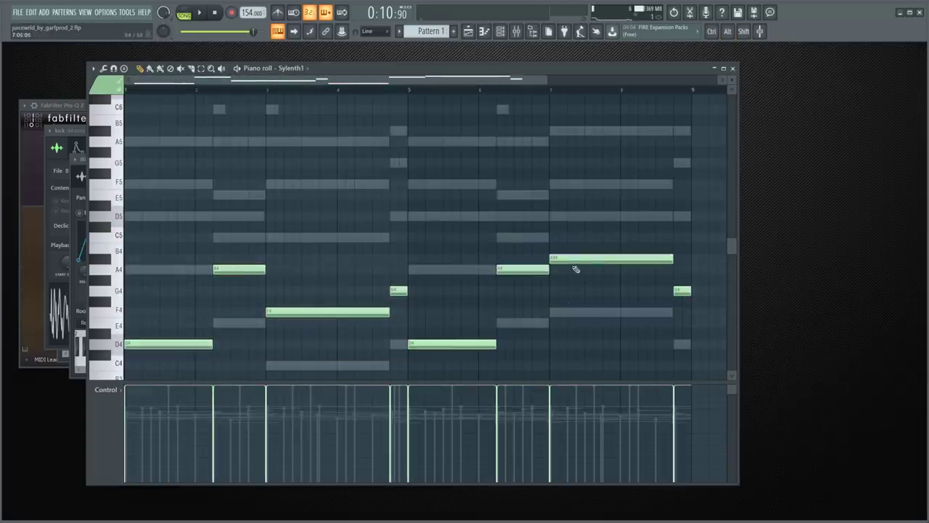
# Transpose the whole Sylenth1 bassline up one octave, play it back and close its notes.
pyautogui.press('space')
pyautogui.hotkey('ctrl', 'Up')
pyautogui.press('space')
pyautogui.scroll(2, 261, 290)
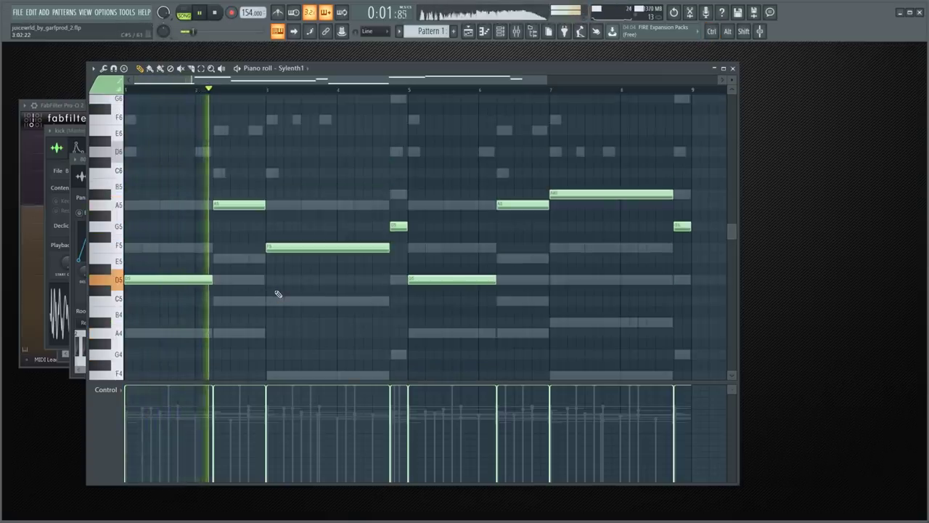
pyautogui.click(732, 68)
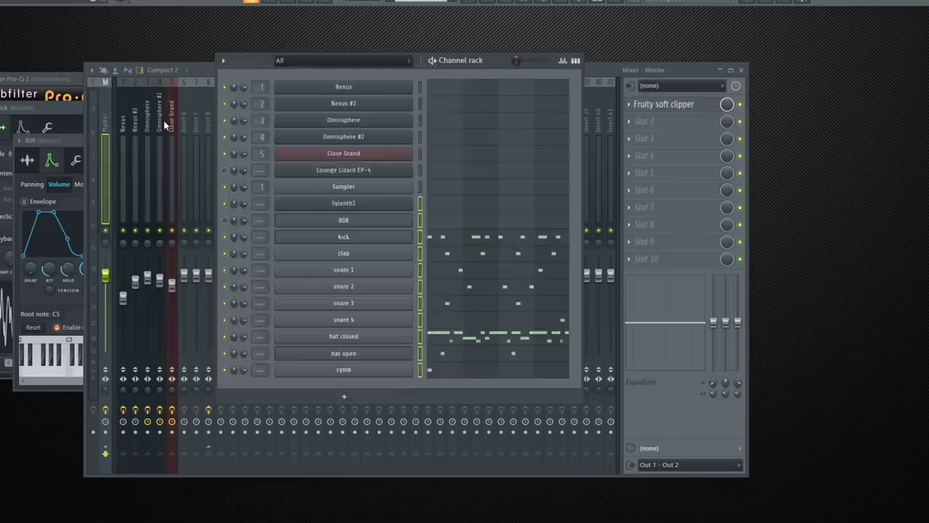
# Assign Sylenth1, 808 and the drum channels to mixer inserts 10 to 20, and route kick through cymb only to insert 23.
pyautogui.click(225, 126)
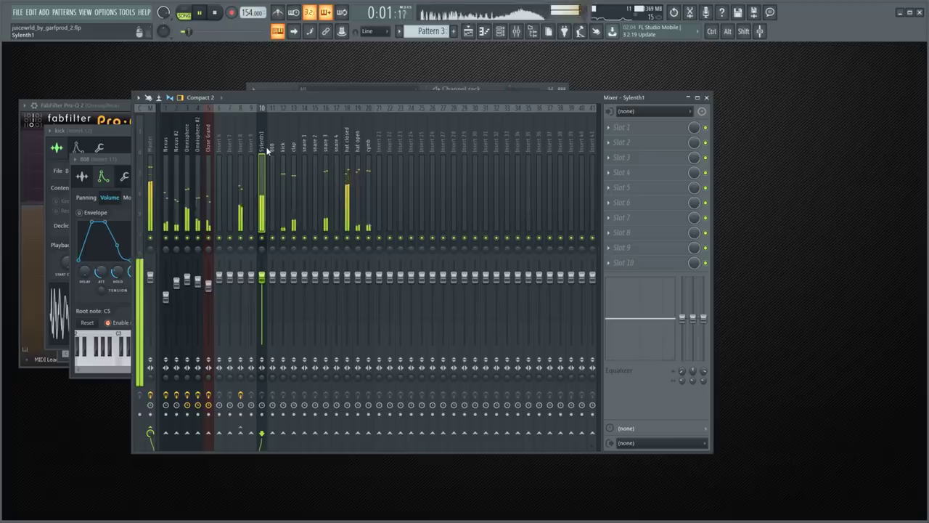
pyautogui.moveTo(280, 144); pyautogui.dragTo(362, 152)
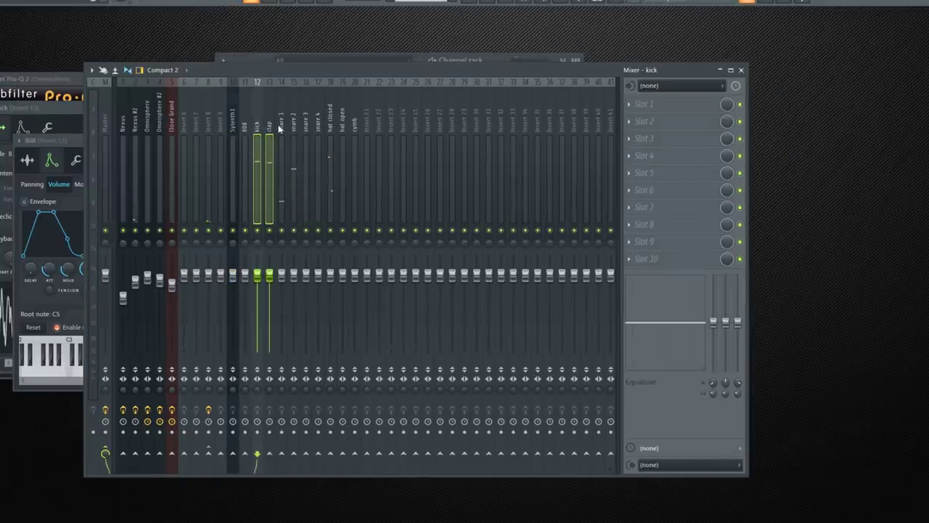
pyautogui.rightClick(392, 455)
pyautogui.click(410, 472)
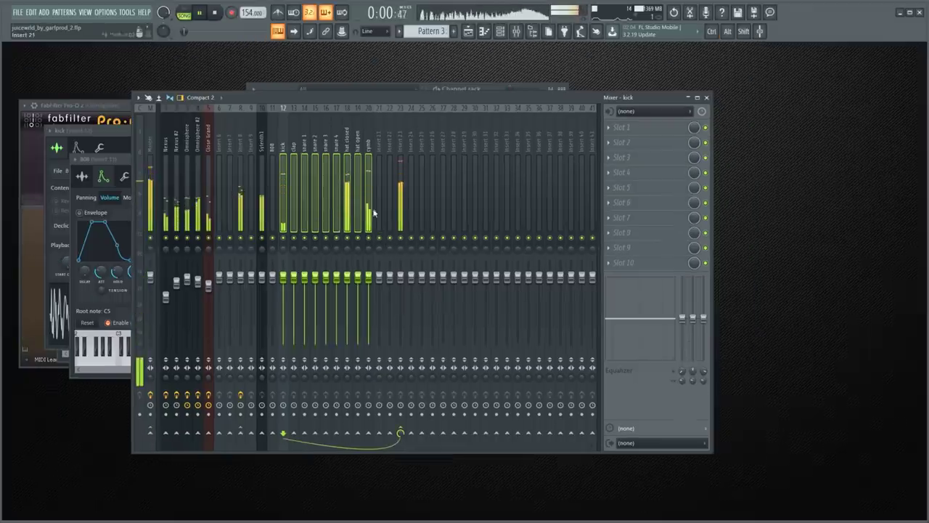
# Raise the kick's mixer level slightly and lower the clap, snare 1, snare 2 and snare 3 levels.
pyautogui.click(350, 175)
pyautogui.moveTo(283, 278); pyautogui.dragTo(293, 281)
pyautogui.moveTo(304, 277); pyautogui.dragTo(304, 282)
pyautogui.moveTo(315, 278); pyautogui.dragTo(325, 285)
# Solo the snare 3 insert, add Fruity Reeverb 2 to it, and return to the full mix.
pyautogui.rightClick(325, 237)
pyautogui.press('space')
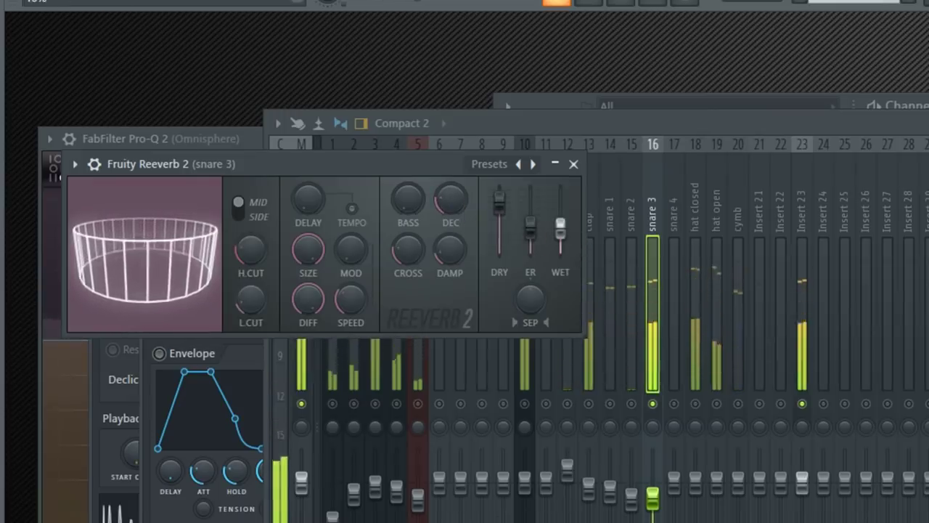
pyautogui.click(662, 406)
pyautogui.rightClick(327, 241)
pyautogui.press('space')
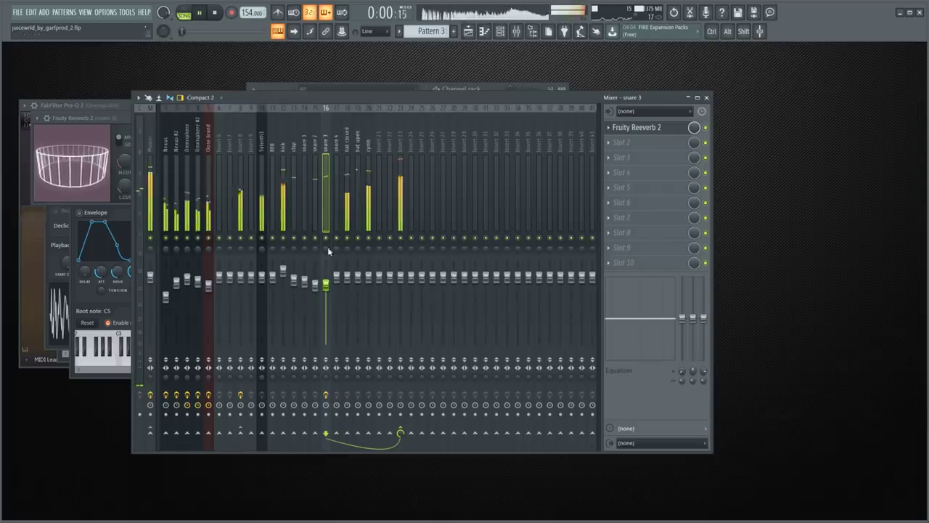
# Add Fruity Reeverb 2 and Fruity Stereo Enhancer to the hat closed insert.
pyautogui.click(348, 290)
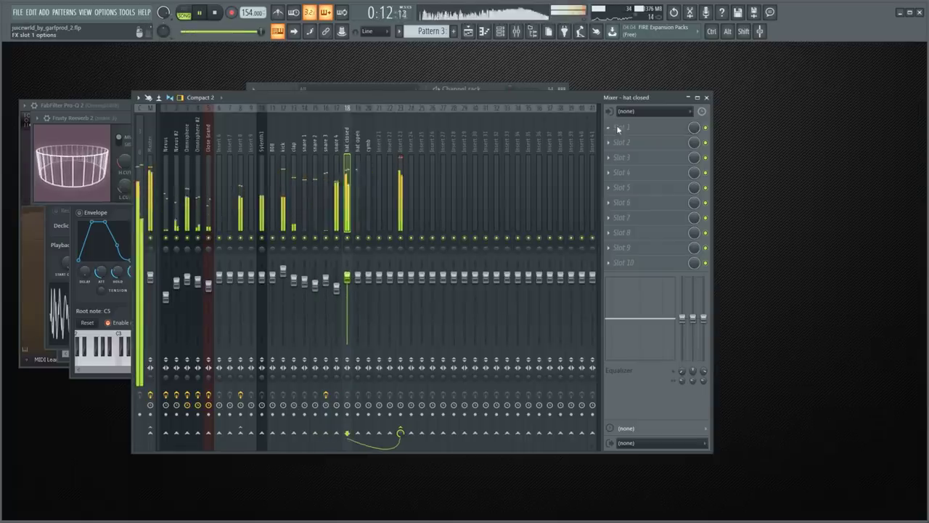
pyautogui.click(617, 128)
pyautogui.moveTo(621, 140)
pyautogui.click(470, 262)
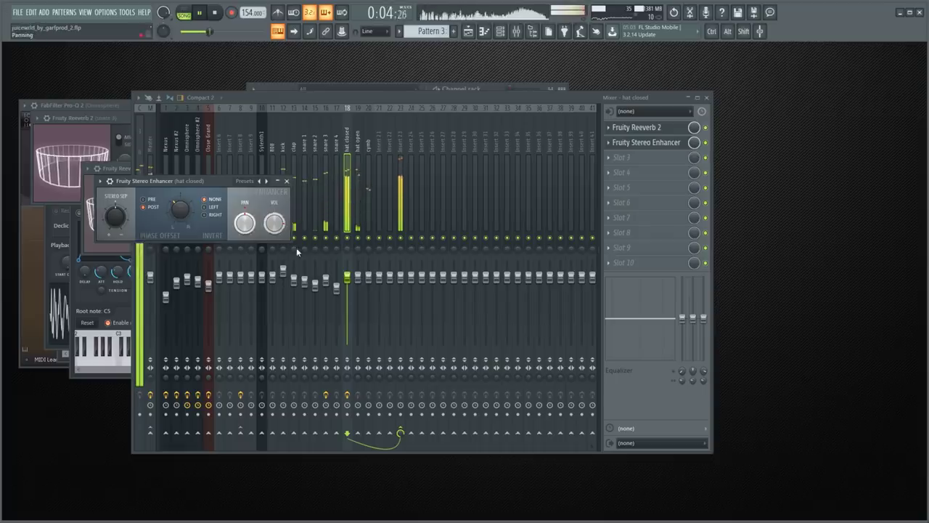
# Lower the hat closed, hat open and cymb mixer levels and add Fruity Stereo Shaper to the cymb insert.
pyautogui.click(337, 277)
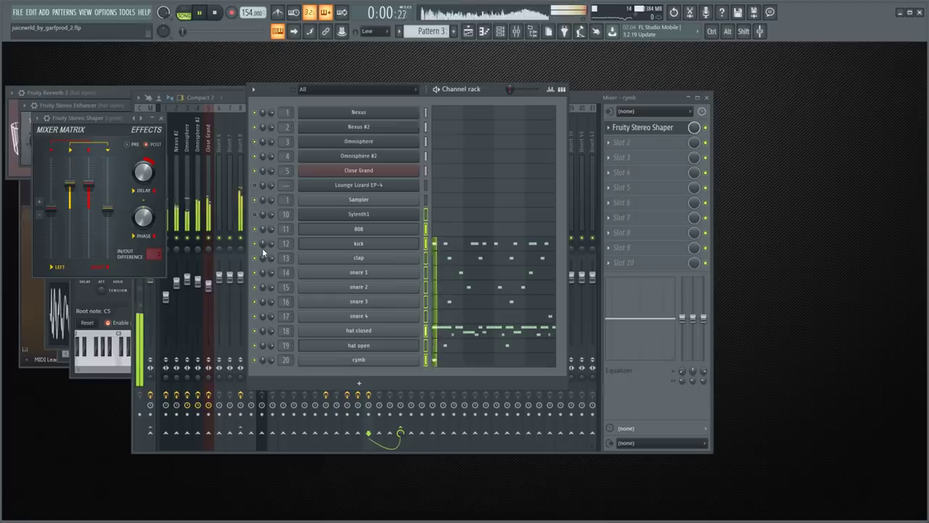
pyautogui.click(241, 241)
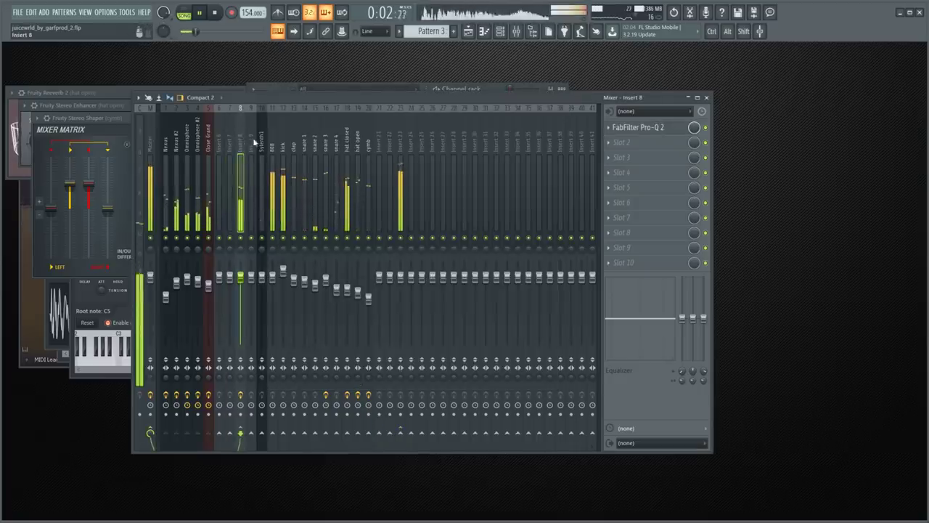
pyautogui.click(277, 175)
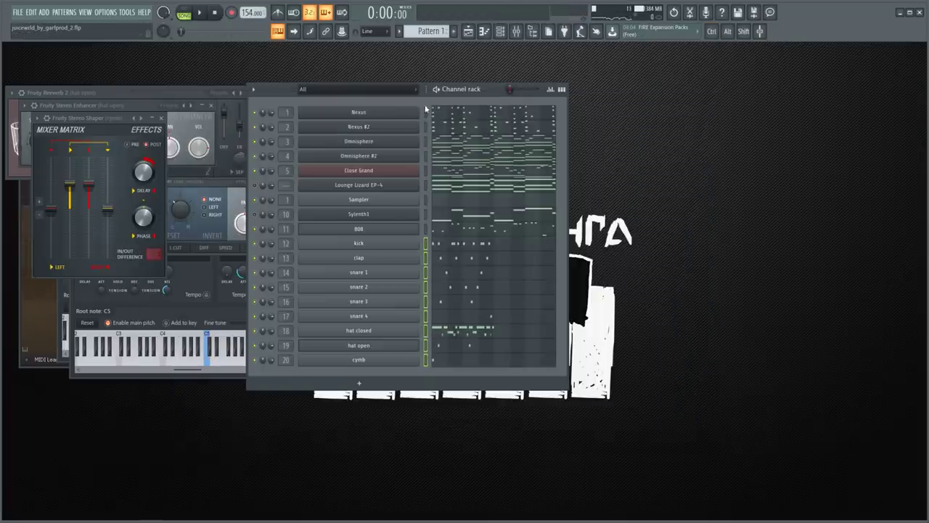
# Split Pattern 1 by channel and place all resulting patterns from Nexus to cymb in the playlist at bar 3.
pyautogui.click(413, 32)
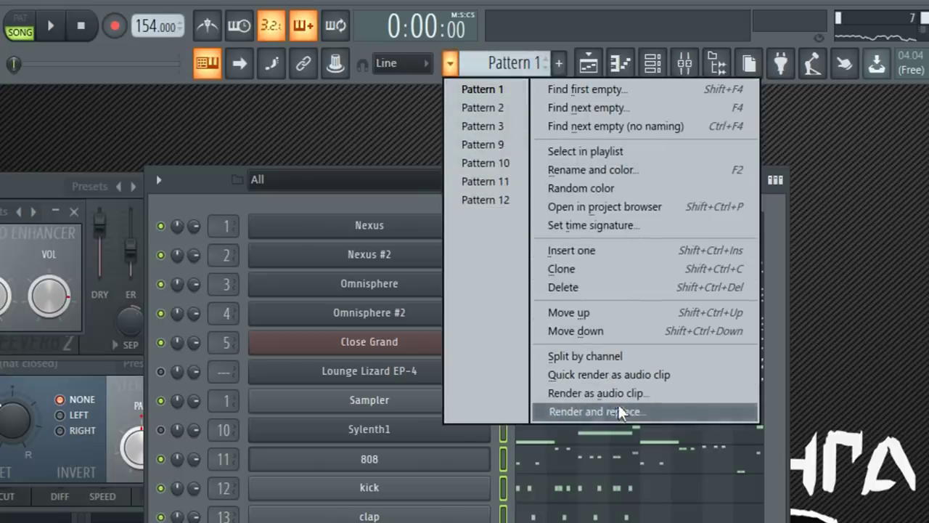
pyautogui.click(583, 357)
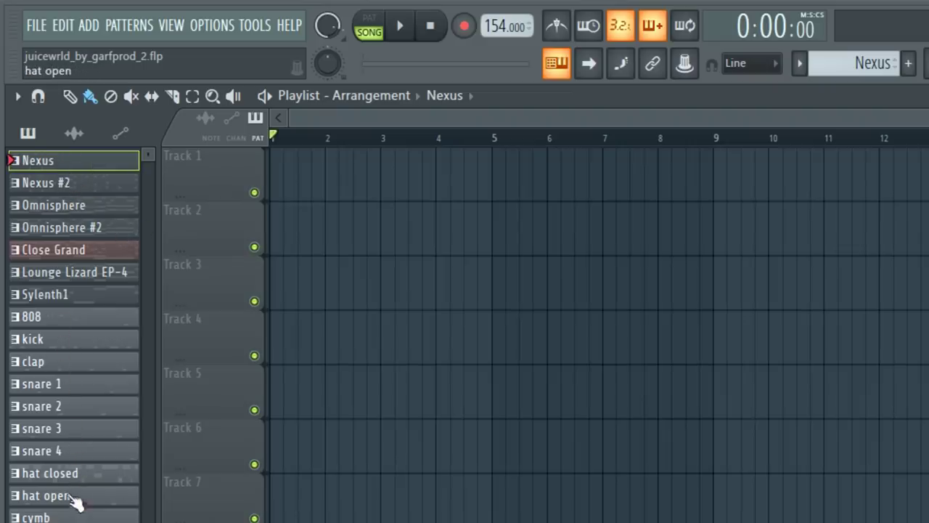
pyautogui.keyDown('shift'); pyautogui.click(71, 517); pyautogui.keyUp('shift')
pyautogui.moveTo(43, 170); pyautogui.dragTo(383, 197)
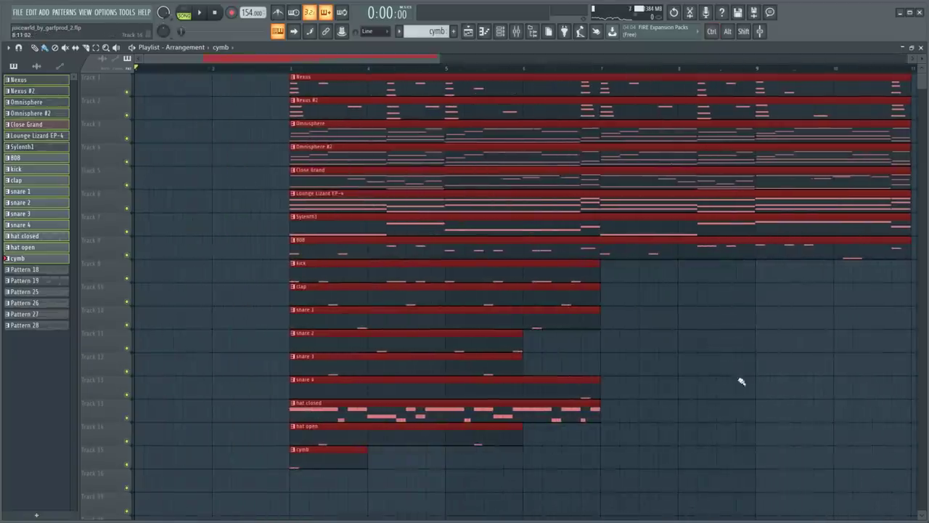
# Repeat the drum clips at bar 7, and duplicate the whole eight-bar block at bar 11.
pyautogui.click(730, 399)
pyautogui.moveTo(630, 264); pyautogui.dragTo(327, 465)
pyautogui.moveTo(340, 326); pyautogui.dragTo(650, 328)
pyautogui.scroll(-4, 378, 215)
pyautogui.moveTo(445, 79); pyautogui.dragTo(211, 511)
pyautogui.moveTo(229, 485); pyautogui.dragTo(452, 483)
pyautogui.keyDown('ctrl'); pyautogui.click(566, 426); pyautogui.keyUp('ctrl')
# Delete the 808 clip from the first block, the Sylenth1 clip from the second, and both Lounge Lizard EP-4 clips.
pyautogui.rightClick(456, 240)
pyautogui.rightClick(299, 271)
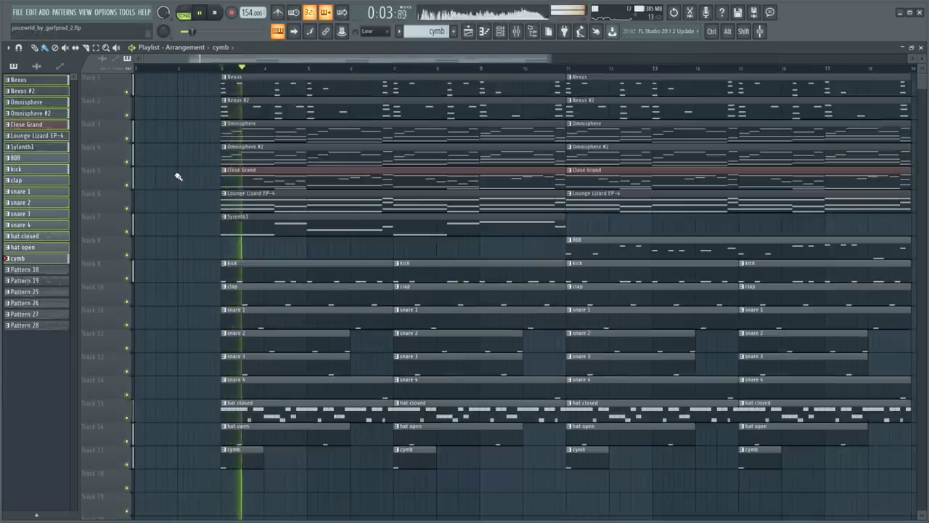
pyautogui.scroll(-2, 535, 218)
pyautogui.rightClick(602, 209)
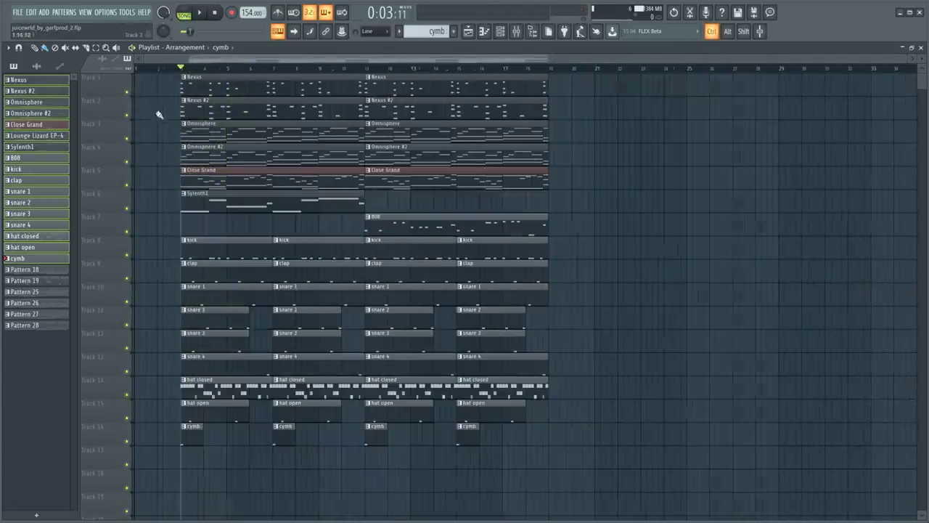
# Select all playlist clips and move them out of the way so they start at bar 45.
pyautogui.moveTo(166, 75); pyautogui.dragTo(429, 394)
pyautogui.hotkey('ctrl', 'a')
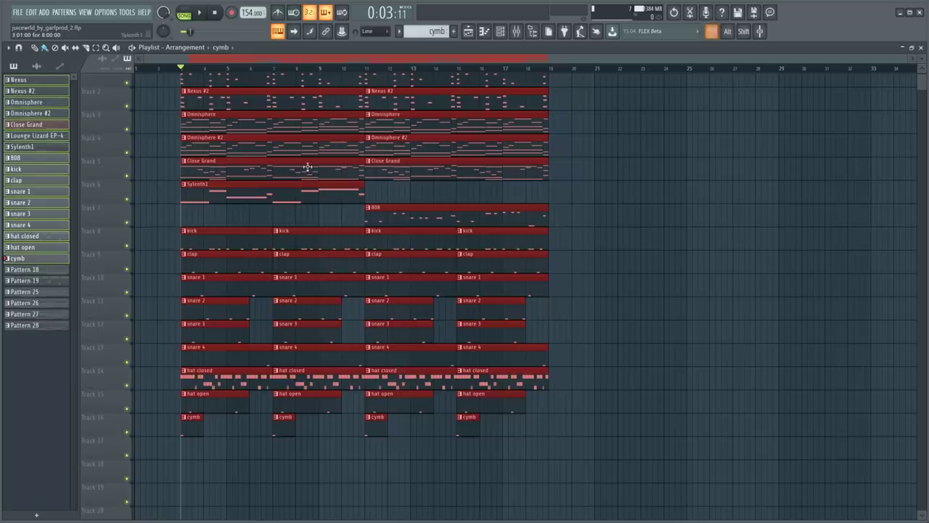
pyautogui.moveTo(307, 166); pyautogui.dragTo(833, 122)
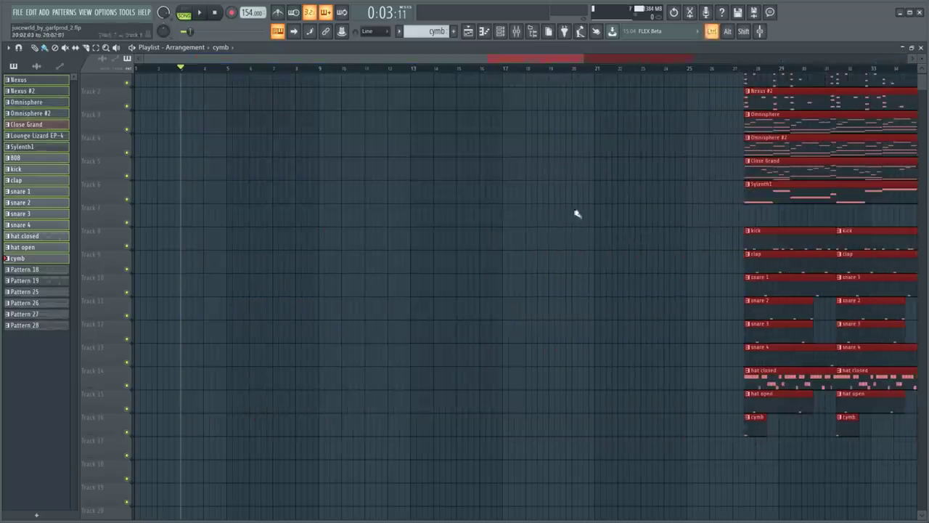
pyautogui.keyDown('ctrl'); pyautogui.rightClick(578, 213); pyautogui.keyUp('ctrl')
pyautogui.moveTo(659, 94); pyautogui.dragTo(871, 92)
pyautogui.keyDown('ctrl'); pyautogui.rightClick(597, 233); pyautogui.keyUp('ctrl')
pyautogui.keyDown('ctrl'); pyautogui.click(428, 277); pyautogui.keyUp('ctrl')
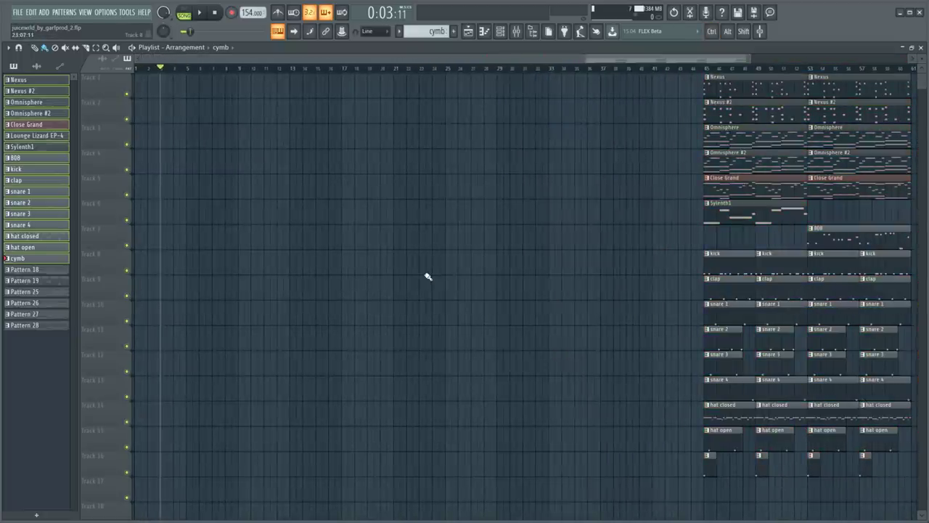
# Build an eight-bar intro by copying the Nexus, Omnisphere, Sylenth1 and Close Grand clips to bar 1, playing it back.
pyautogui.moveTo(753, 138); pyautogui.dragTo(182, 138)
pyautogui.press('space')
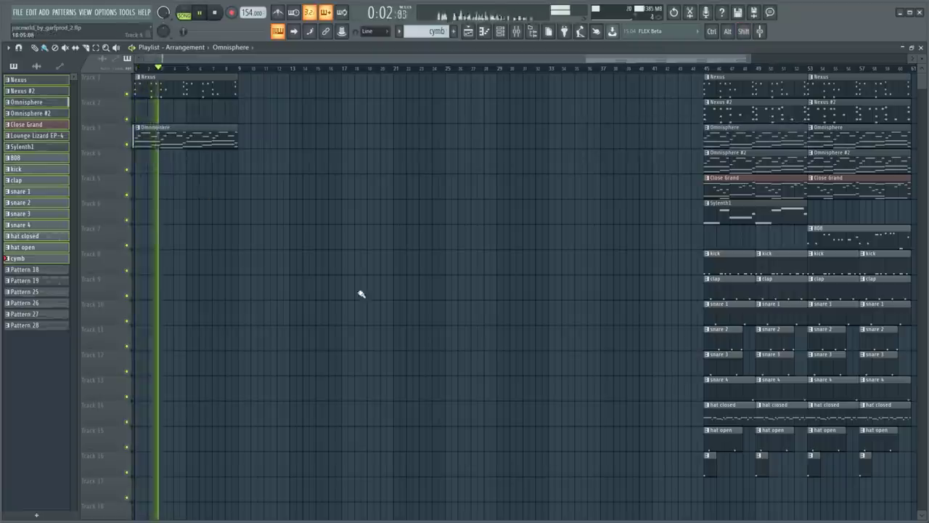
pyautogui.press('space')
pyautogui.moveTo(753, 212); pyautogui.dragTo(183, 212)
pyautogui.press('space')
pyautogui.moveTo(753, 187); pyautogui.dragTo(182, 187)
# Copy the Nexus #2, Omnisphere, Omnisphere #2, Close Grand, 808 and all drum clips except the kick to bar 9.
pyautogui.moveTo(687, 100); pyautogui.dragTo(788, 194)
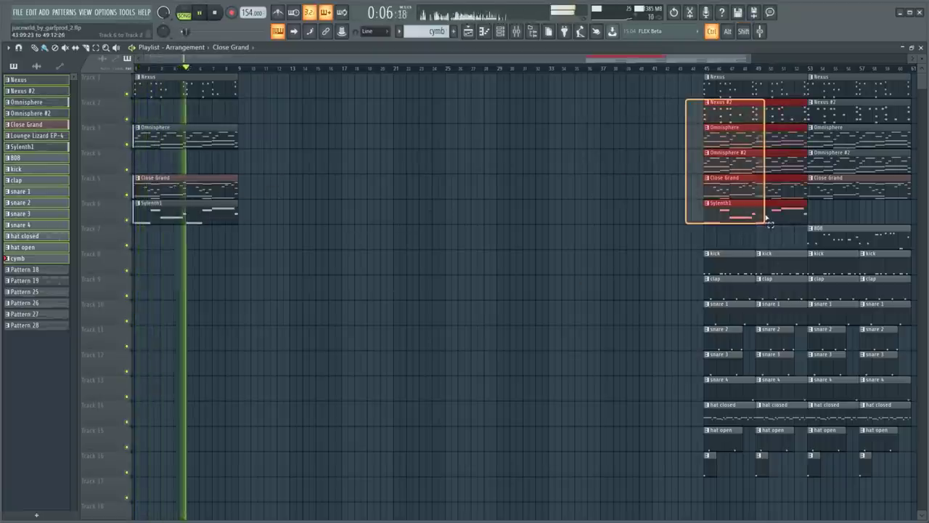
pyautogui.moveTo(769, 189); pyautogui.dragTo(305, 188)
pyautogui.keyDown('ctrl'); pyautogui.click(421, 225); pyautogui.keyUp('ctrl')
pyautogui.moveTo(843, 239); pyautogui.dragTo(275, 239)
pyautogui.press('space')
pyautogui.moveTo(796, 298); pyautogui.dragTo(240, 300)
pyautogui.press('space')
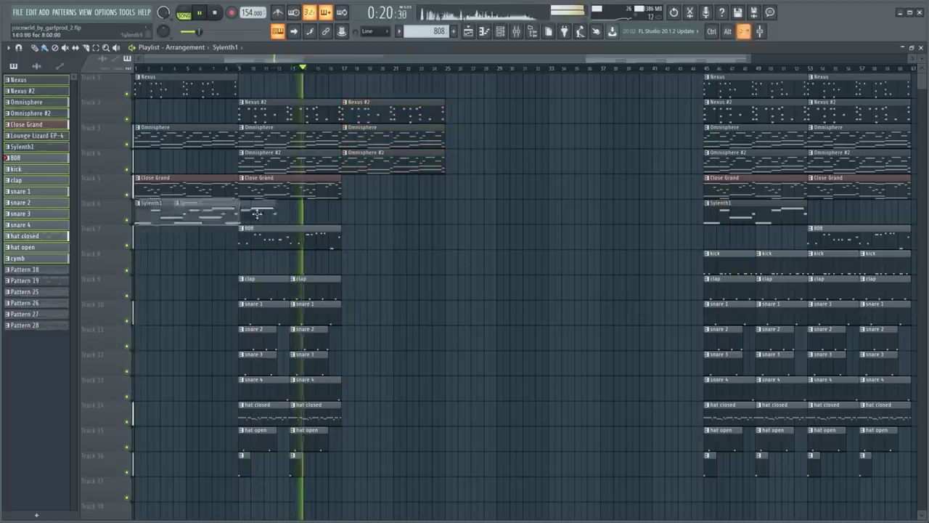
# Copy two kick clips to bar 17, duplicate the other drum clips from bars 9 to 16 after them, and play from bar 25.
pyautogui.moveTo(690, 266); pyautogui.dragTo(327, 266)
pyautogui.moveTo(236, 274); pyautogui.dragTo(307, 440)
pyautogui.hotkey('ctrl', 'b')
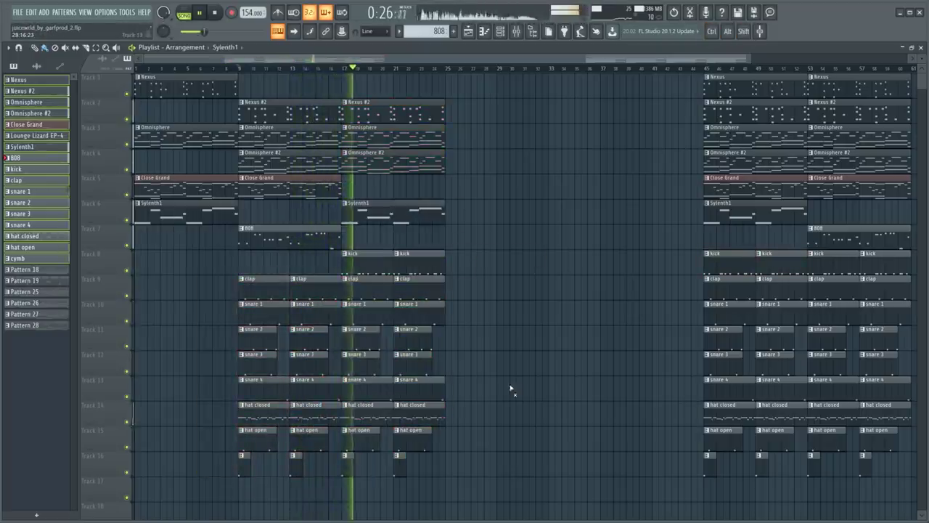
pyautogui.rightClick(453, 85)
pyautogui.click(446, 67)
pyautogui.press('space')
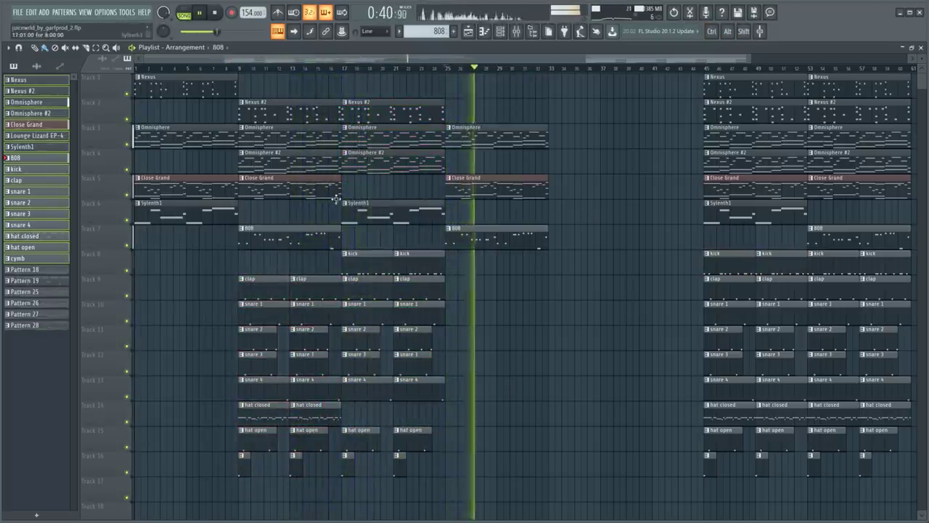
# Copy the hat closed clips from bar 9 to bar 25 and delete the second copy at bar 29.
pyautogui.press('space')
pyautogui.moveTo(256, 414); pyautogui.dragTo(456, 414)
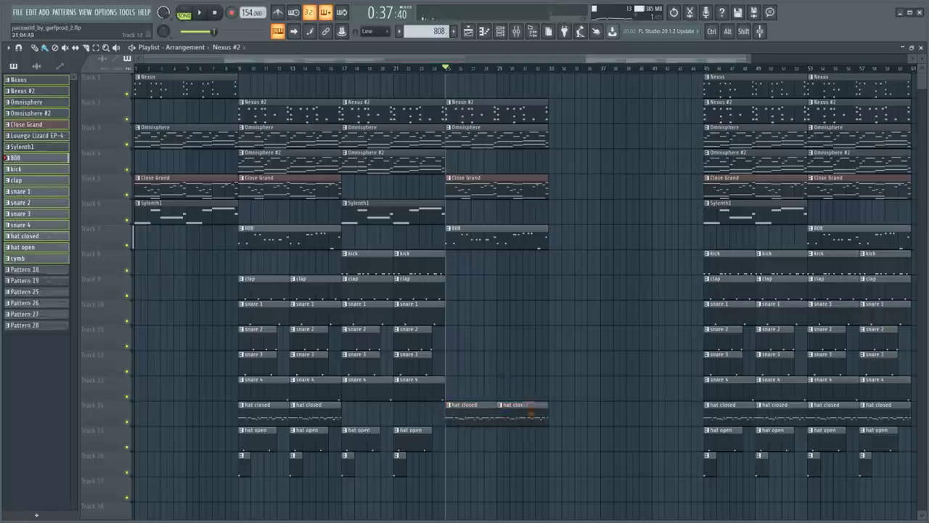
pyautogui.rightClick(531, 412)
pyautogui.scroll(6, 480, 447)
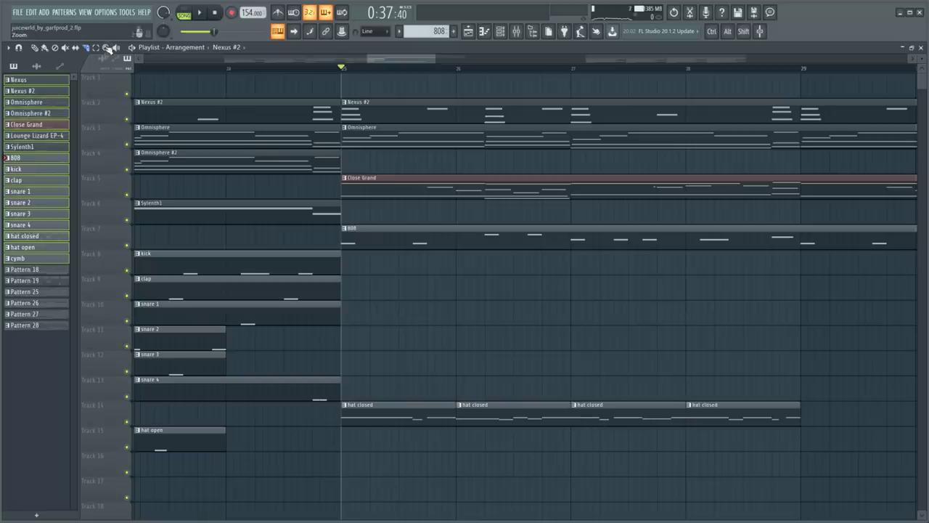
# Cut the hat closed clips in bars 25 to 28 so each bar keeps only its first three beats, and play the result.
pyautogui.moveTo(330, 415); pyautogui.dragTo(768, 413)
pyautogui.press('space')
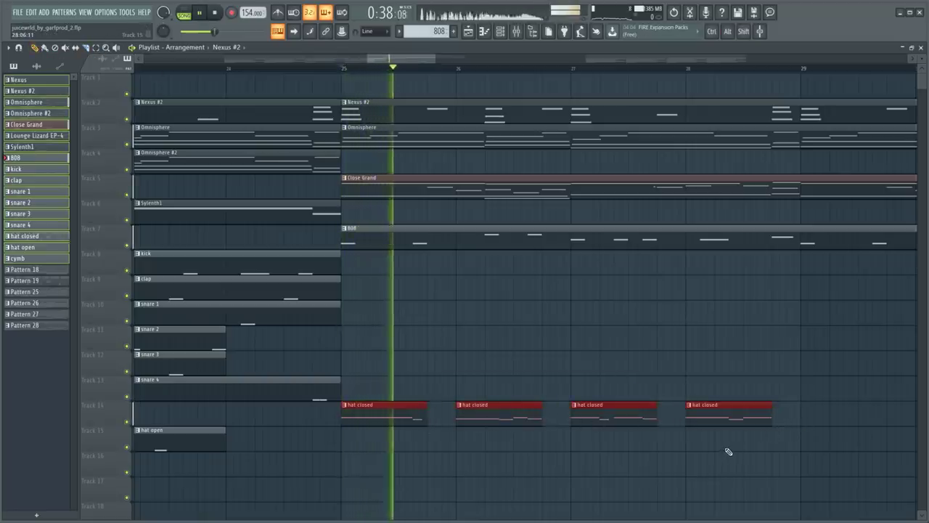
pyautogui.keyDown('ctrl'); pyautogui.click(689, 466); pyautogui.keyUp('ctrl')
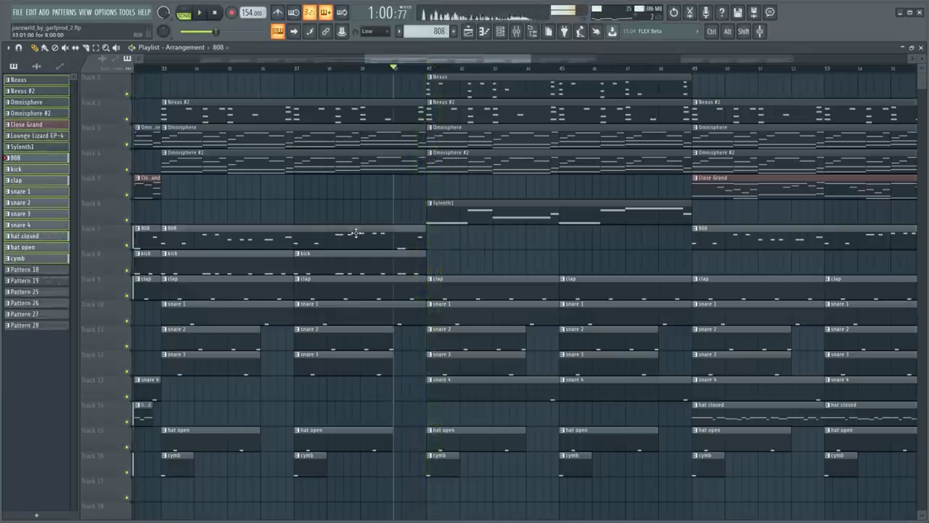
# Lengthen the notes of the 808 pattern until they meet, and enable the volume envelope in the 808 channel settings.
pyautogui.press('F7')
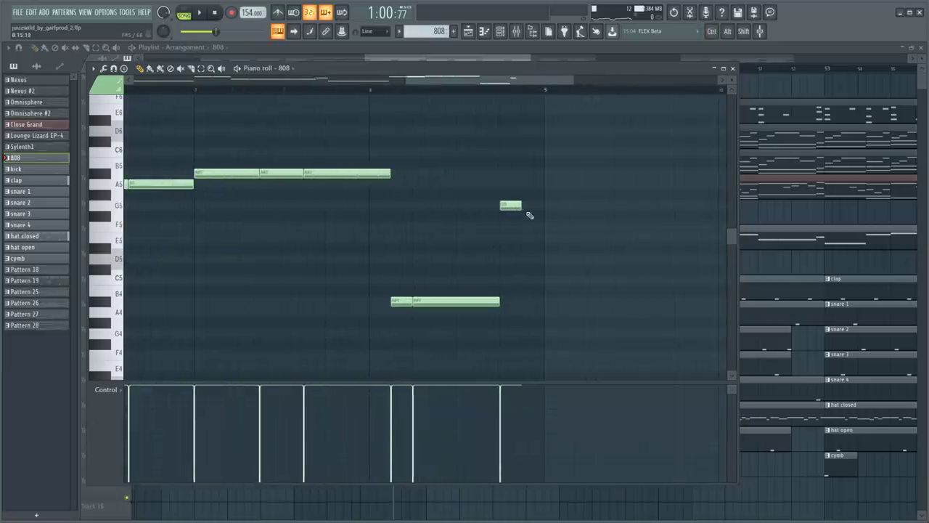
pyautogui.click(734, 68)
pyautogui.click(376, 232)
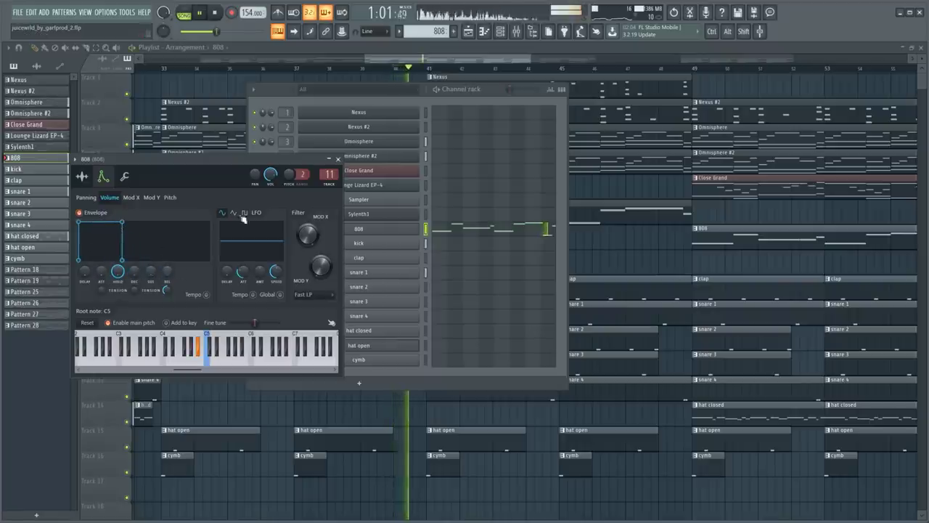
# Play the arrangement into bar 41 and add OneKnob Filter Stereo to the second effect slot of mixer Insert 8.
pyautogui.click(460, 72)
pyautogui.press('space')
pyautogui.scroll(-5, 479, 217)
pyautogui.scroll(6, 498, 286)
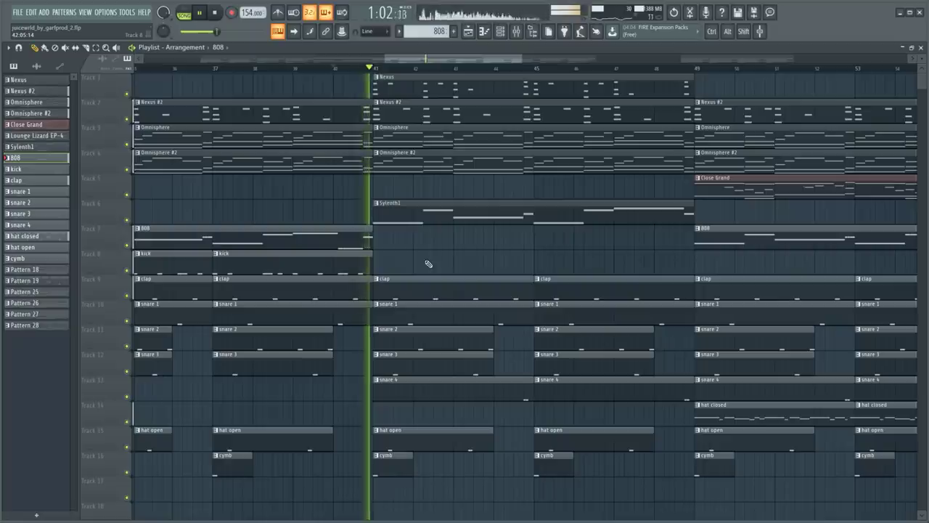
pyautogui.press('F9')
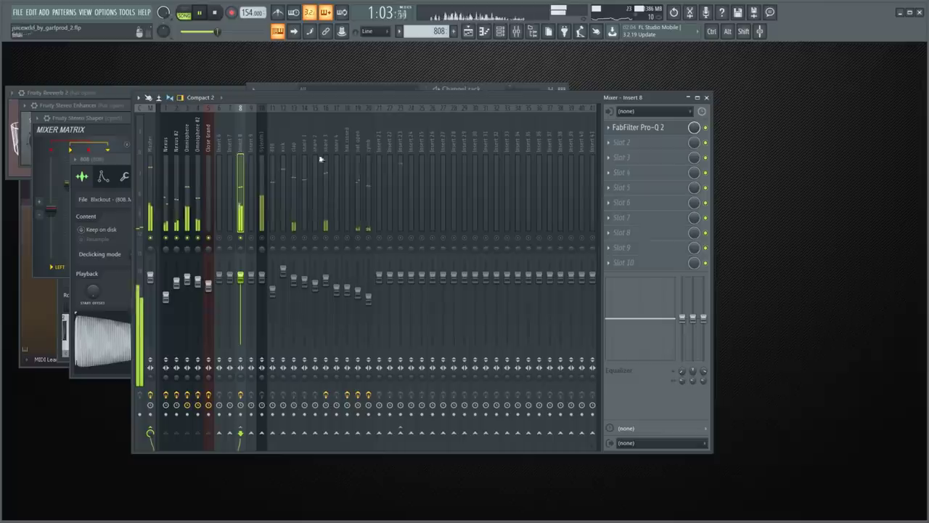
pyautogui.click(613, 140)
pyautogui.click(384, 408)
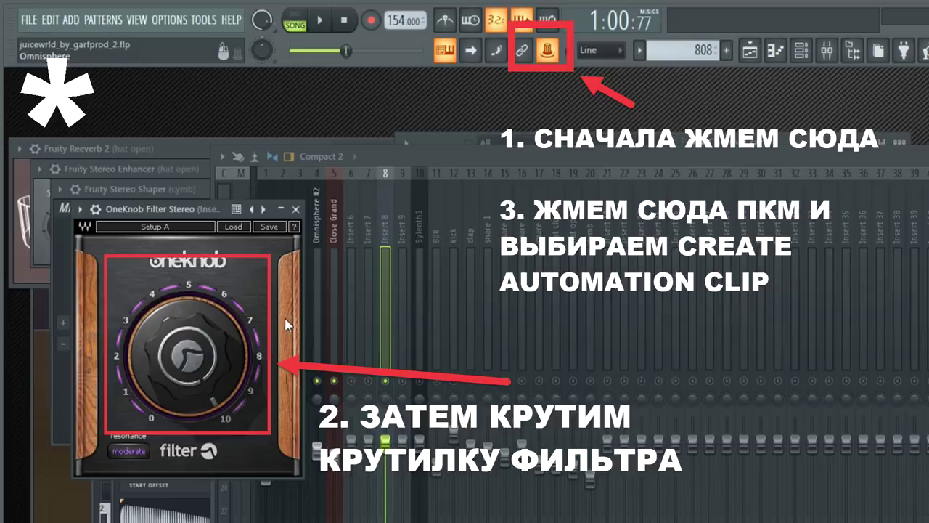
# Create an automation clip for the OneKnob filter knob, make its curve drop at bar 41, and play the section.
pyautogui.click(617, 132)
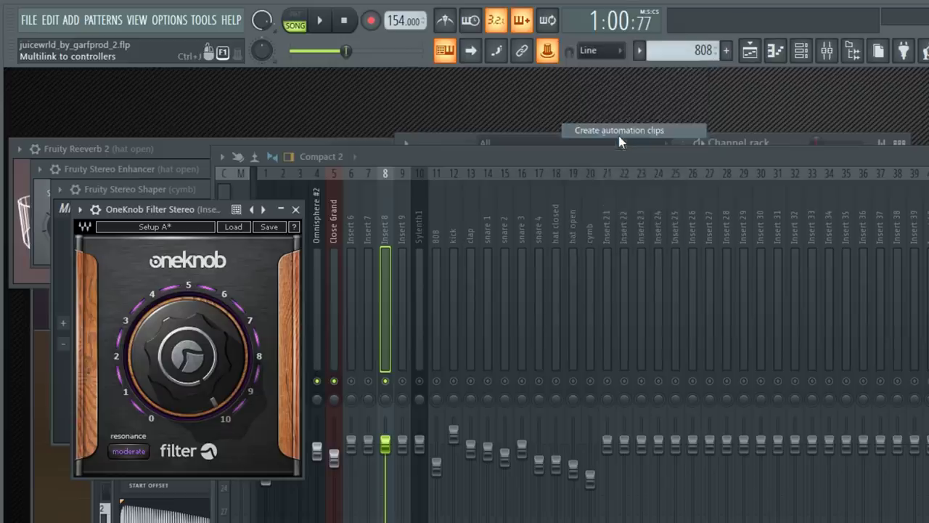
pyautogui.click(470, 33)
pyautogui.keyDown('ctrl'); pyautogui.rightClick(367, 377); pyautogui.keyUp('ctrl')
pyautogui.scroll(7, 421, 476)
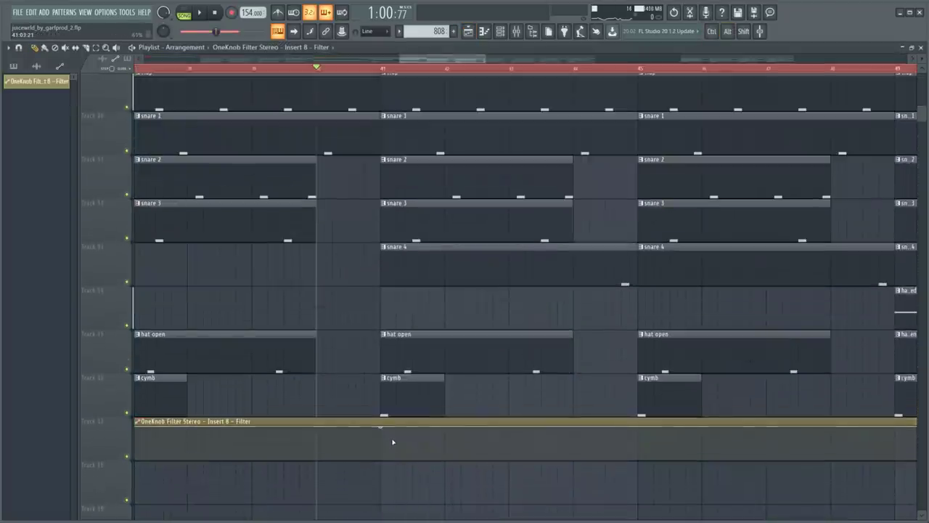
pyautogui.rightClick(390, 446)
pyautogui.press('space')
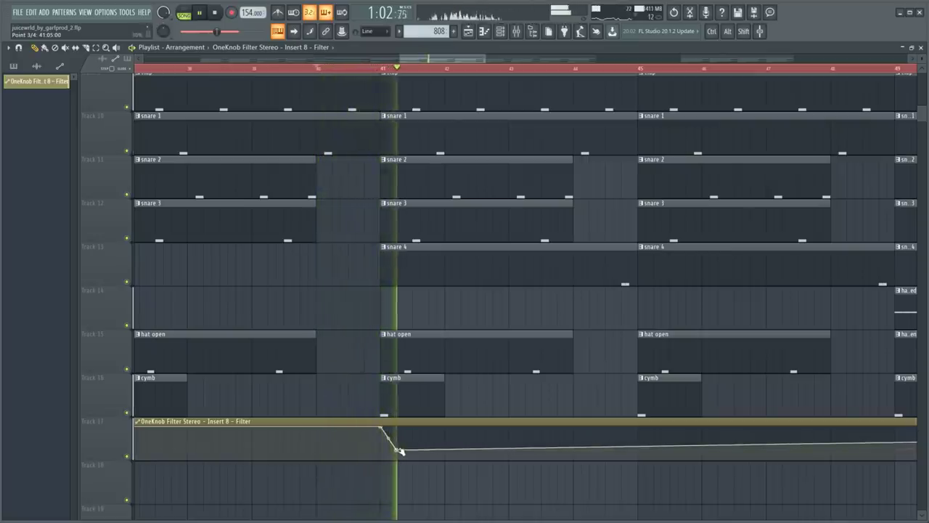
# Hold the filter automation low until bar 48 and curve it back up to full at bar 49, checking it by ear.
pyautogui.scroll(-2, 403, 446)
pyautogui.rightClick(604, 446)
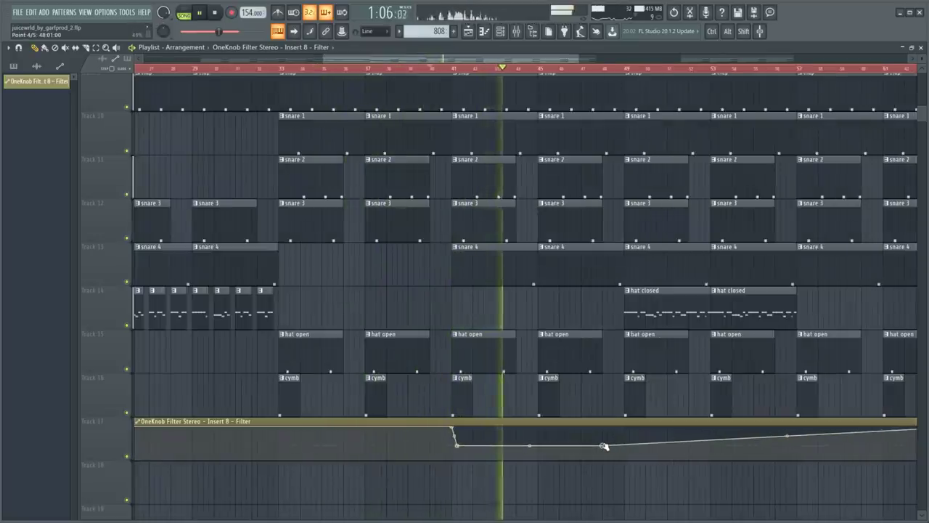
pyautogui.rightClick(626, 445)
pyautogui.moveTo(626, 445)
pyautogui.mouseDown()
pyautogui.moveTo(625, 426)
pyautogui.moveTo(614, 441)
pyautogui.mouseUp()
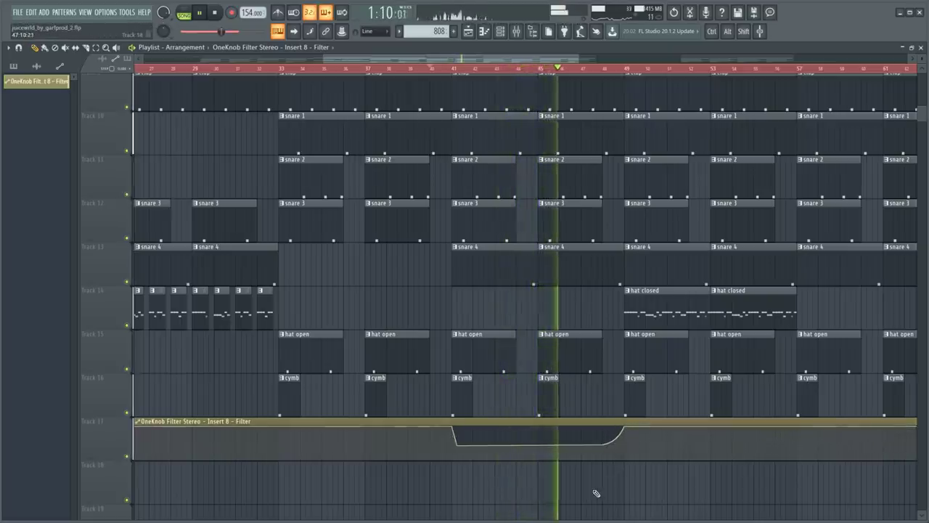
pyautogui.keyDown('ctrl'); pyautogui.scroll(-3, 538, 492); pyautogui.keyUp('ctrl')
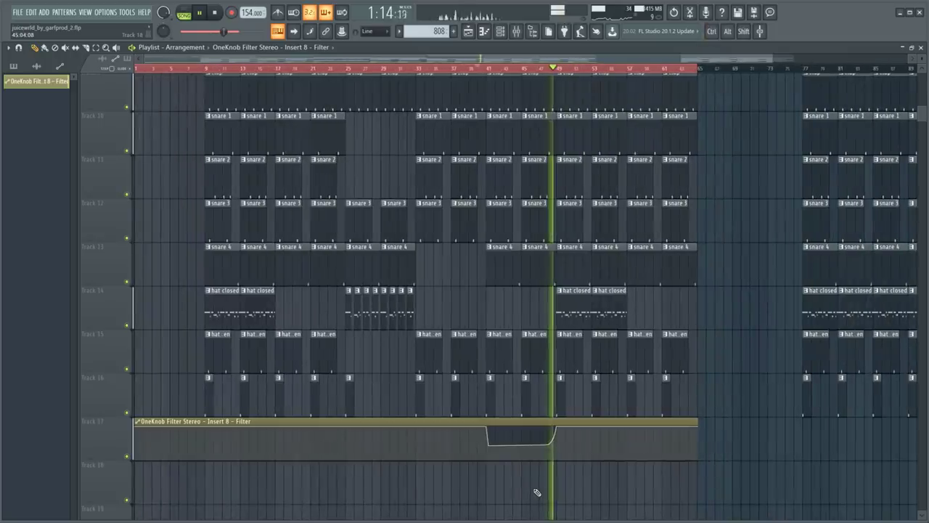
pyautogui.press('space')
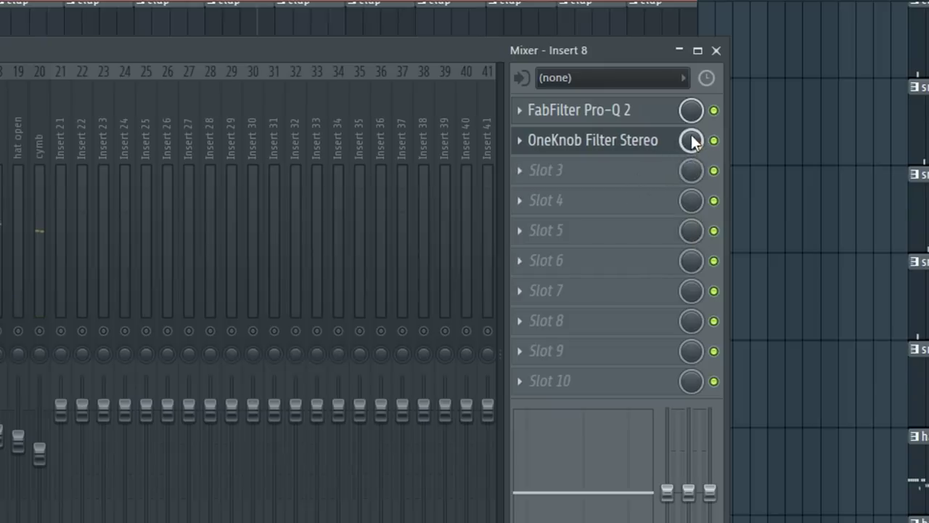
# Create an automation clip for the mix level of OneKnob Filter Stereo on Insert 8.
pyautogui.rightClick(691, 141)
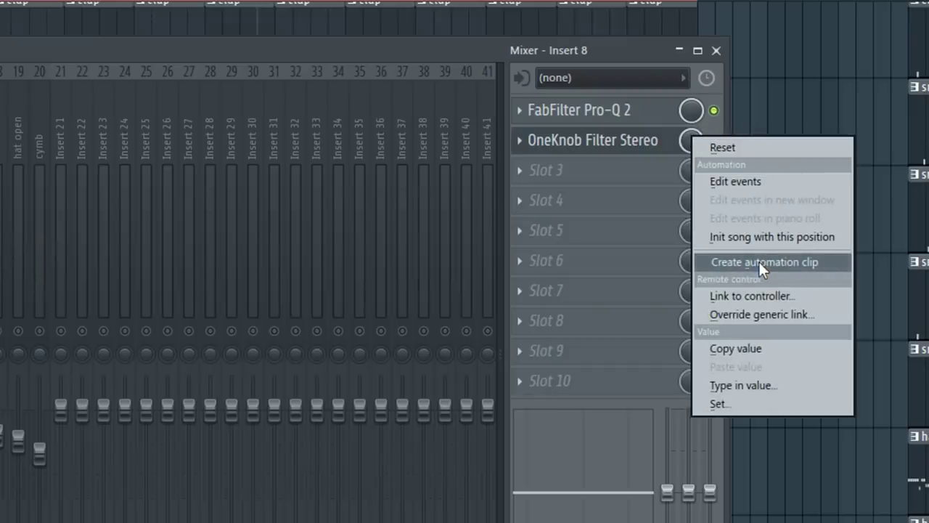
pyautogui.click(759, 261)
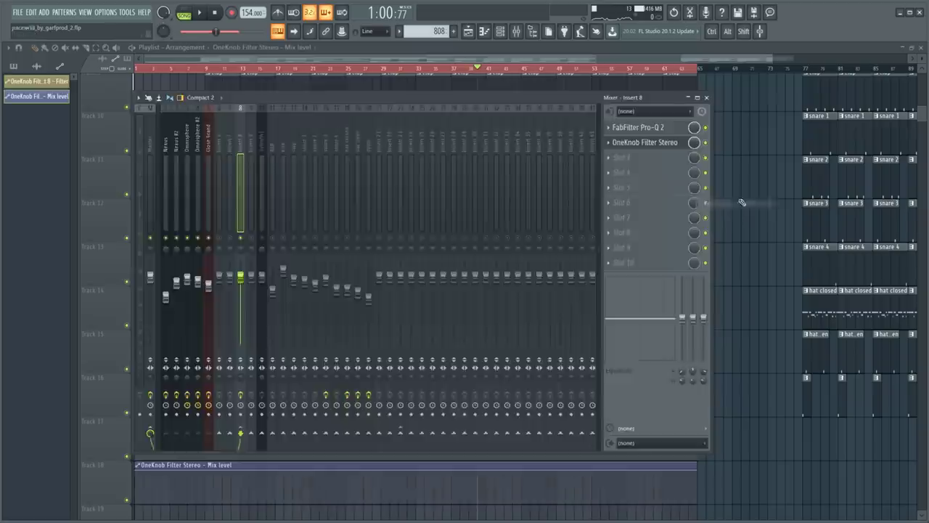
pyautogui.press('F9')
# Shape the mix level automation to full from bar 41 to 49 and zero everywhere else, and play the section.
pyautogui.rightClick(487, 482)
pyautogui.rightClick(487, 469)
pyautogui.rightClick(556, 470)
pyautogui.rightClick(557, 502)
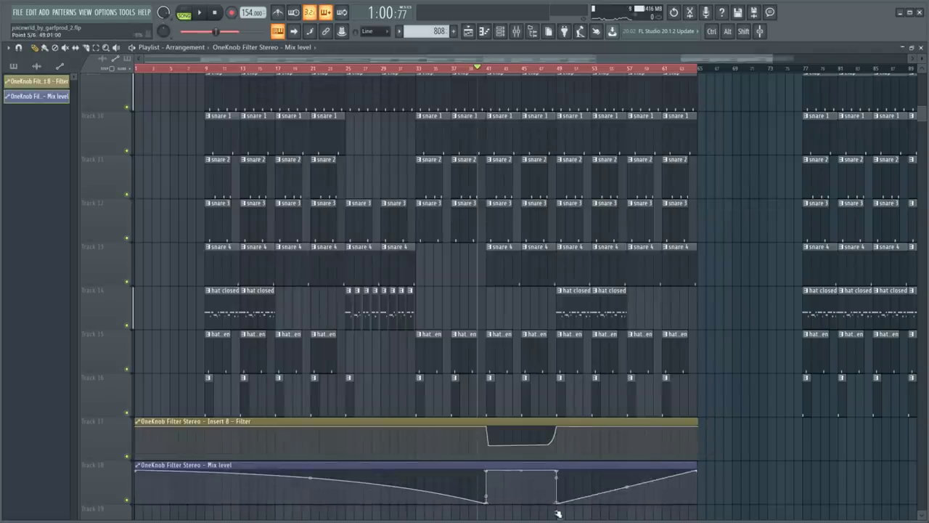
pyautogui.moveTo(697, 470); pyautogui.dragTo(697, 504)
pyautogui.moveTo(136, 471); pyautogui.dragTo(144, 516)
pyautogui.press('space')
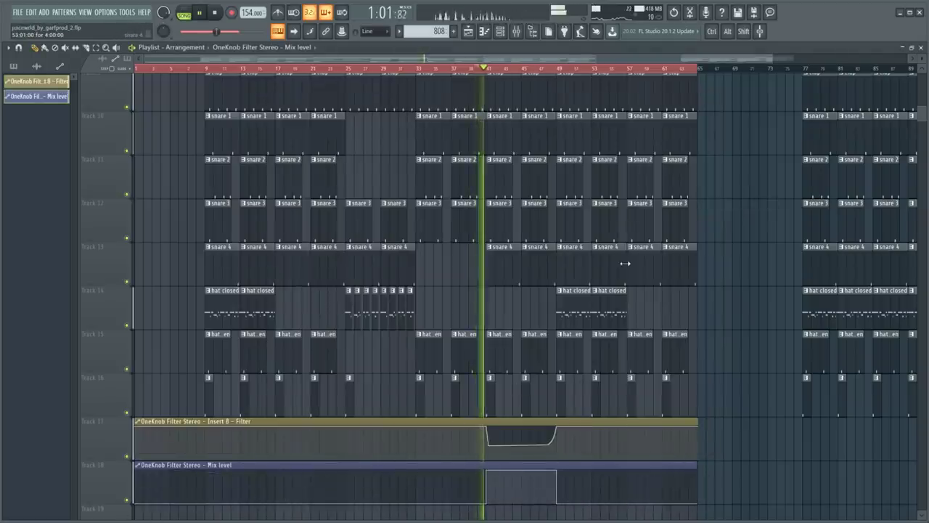
# Route the hat closed, hat open and cymb mixer tracks together to Insert 24 only.
pyautogui.press('F9')
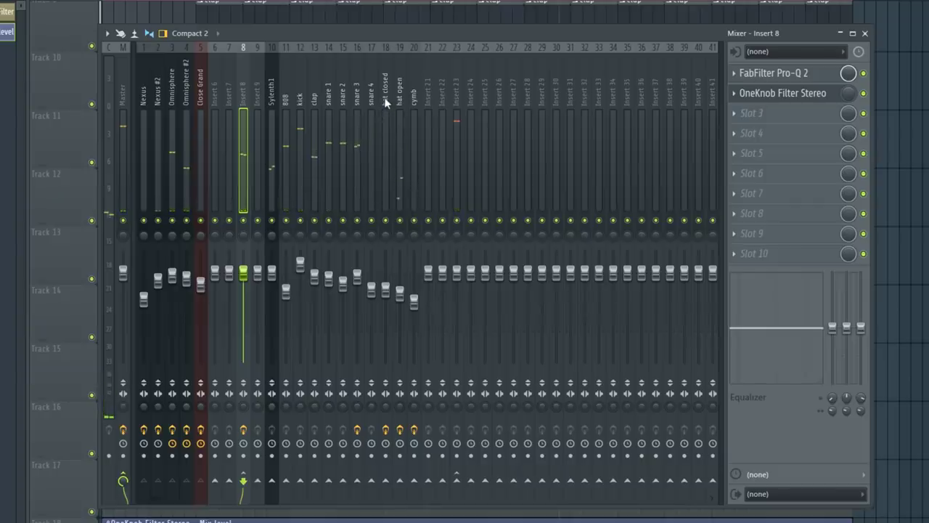
pyautogui.moveTo(386, 102); pyautogui.dragTo(417, 109)
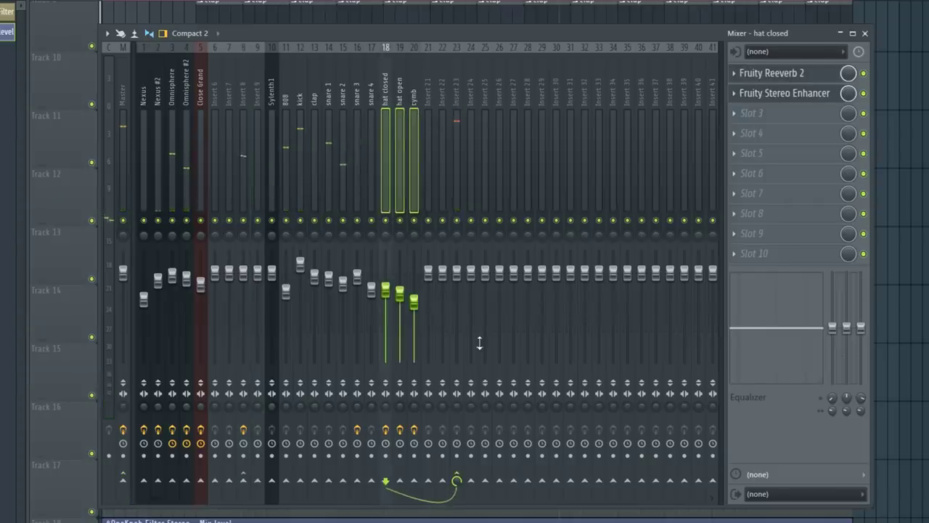
pyautogui.rightClick(472, 482)
pyautogui.click(491, 499)
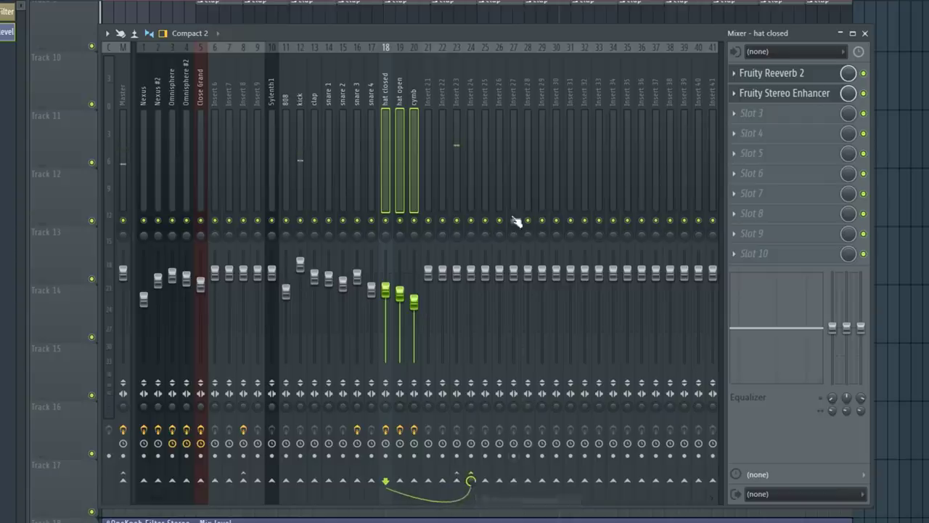
# Rename mixer Insert 24 as hats and route it to Insert 23 only.
pyautogui.click(469, 74)
pyautogui.rightClick(457, 482)
pyautogui.click(501, 500)
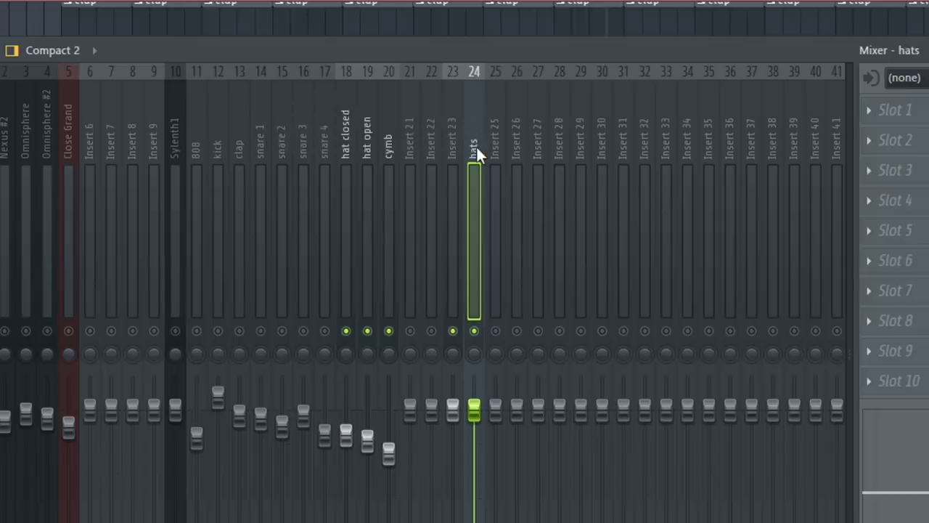
# Add HalfTime to the first effect slot of the hats track with a 1/8 loop and 1.5x mode.
pyautogui.click(751, 72)
pyautogui.click(376, 288)
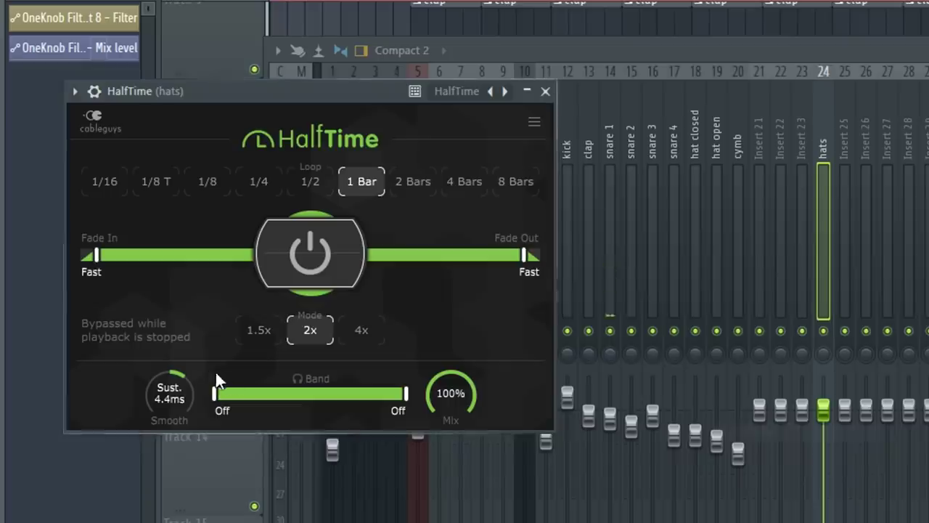
pyautogui.click(129, 236)
pyautogui.click(207, 181)
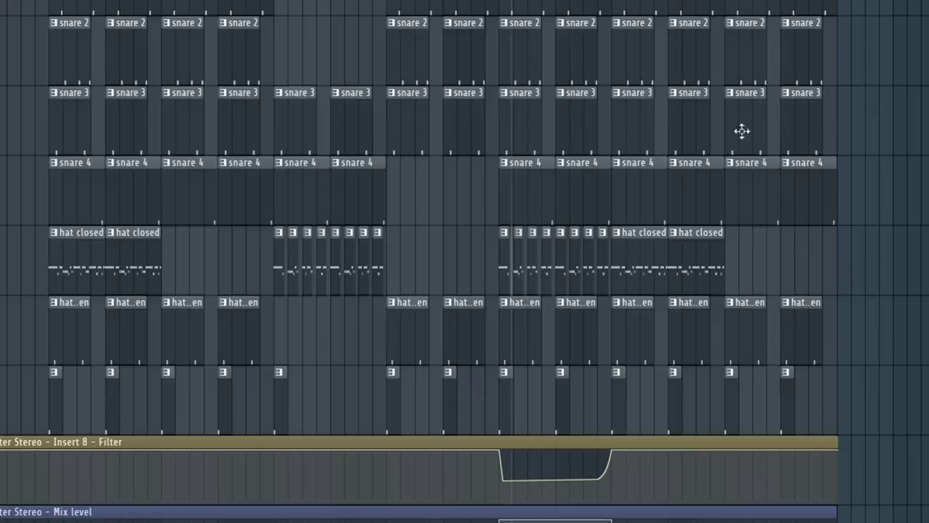
# Create an automation clip for the Mix knob of HalfTime on the hats track.
pyautogui.click(517, 33)
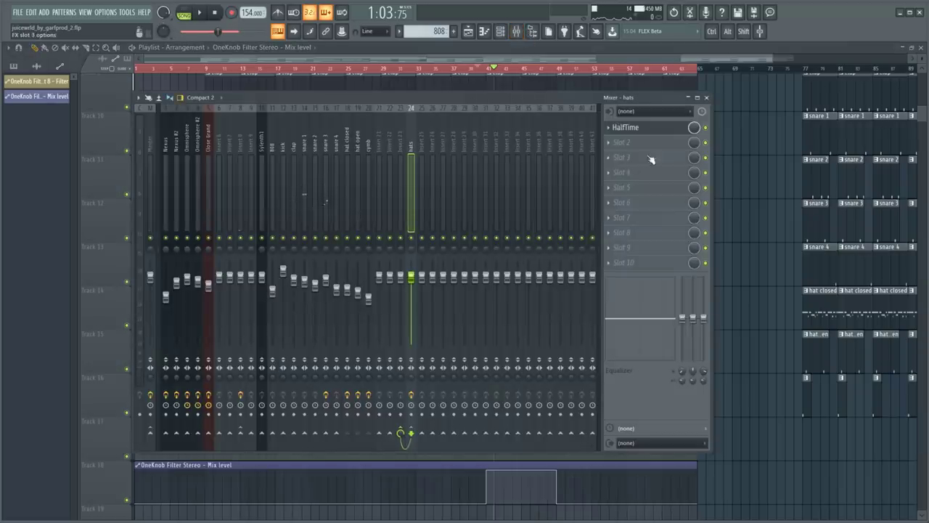
pyautogui.click(625, 127)
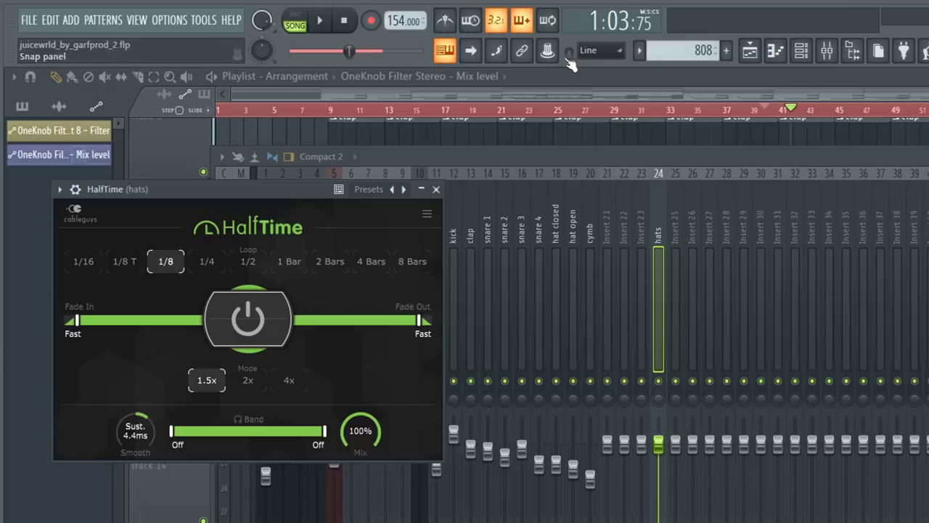
pyautogui.click(550, 51)
pyautogui.moveTo(361, 430)
pyautogui.mouseDown()
pyautogui.moveTo(361, 444)
pyautogui.moveTo(361, 430)
pyautogui.mouseUp()
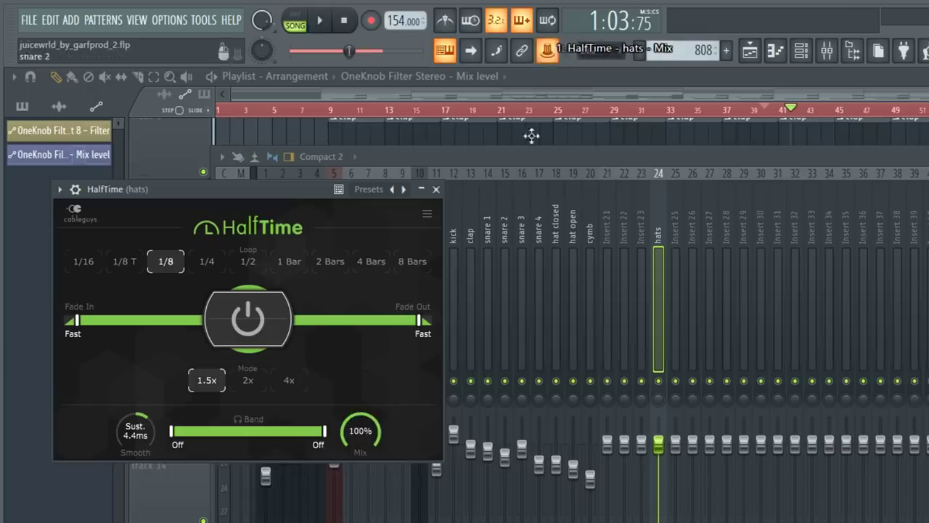
pyautogui.rightClick(550, 52)
pyautogui.click(598, 131)
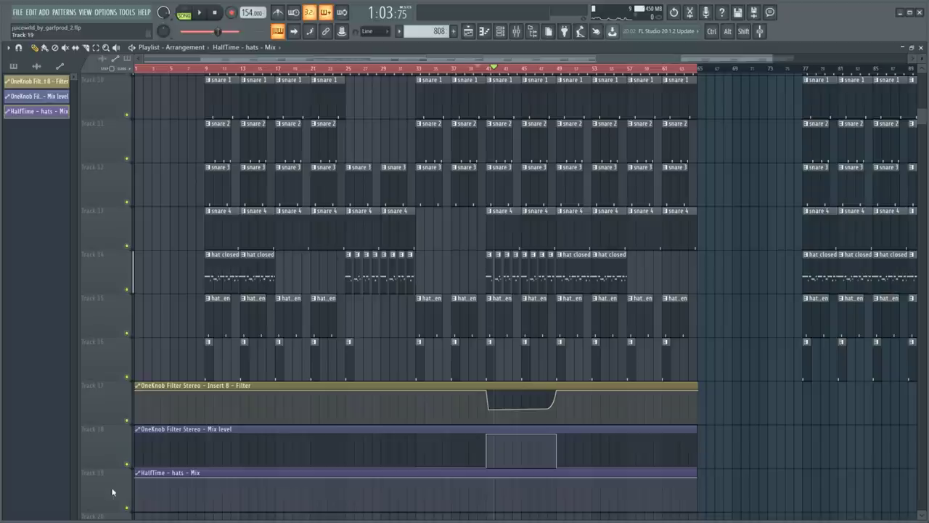
# Shape the HalfTime mix automation to full from bar 41 to 49 and zero everywhere else.
pyautogui.scroll(3, 508, 505)
pyautogui.rightClick(456, 490)
pyautogui.moveTo(456, 489)
pyautogui.mouseDown()
pyautogui.moveTo(459, 517)
pyautogui.moveTo(456, 477)
pyautogui.mouseUp()
pyautogui.rightClick(587, 479)
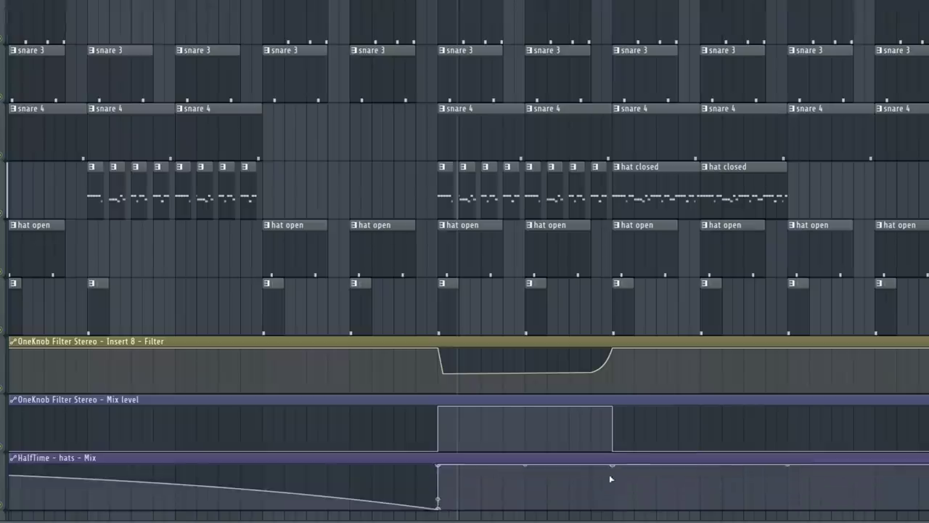
pyautogui.rightClick(588, 510)
pyautogui.moveTo(852, 478); pyautogui.dragTo(853, 513)
# Play the section around bar 41 and lower the hats mixer fader to about -2.4 dB.
pyautogui.scroll(-4, 436, 494)
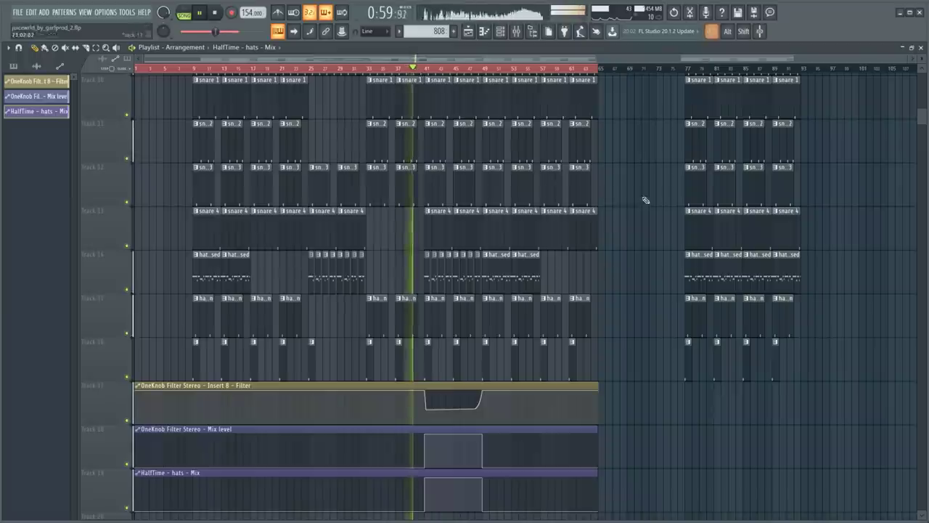
pyautogui.keyDown('ctrl'); pyautogui.rightClick(645, 201); pyautogui.keyUp('ctrl')
pyautogui.press('F9')
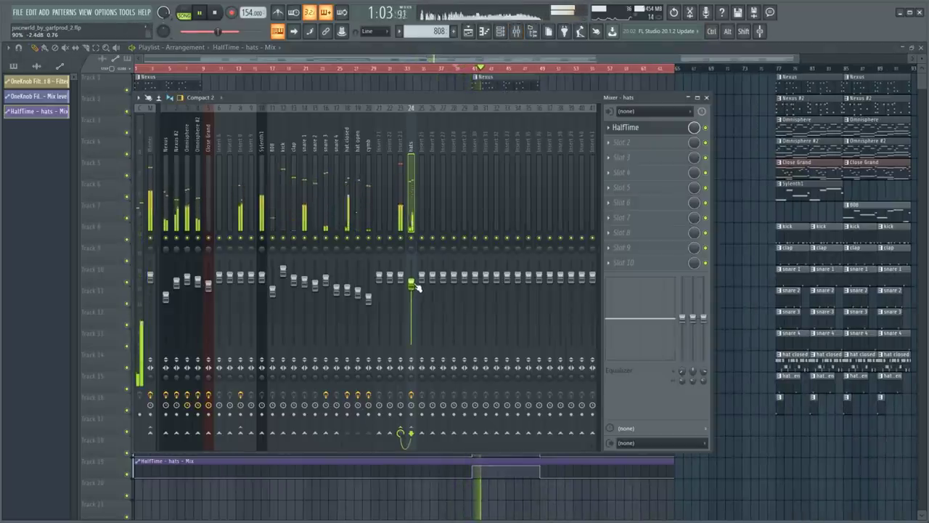
pyautogui.press('F9')
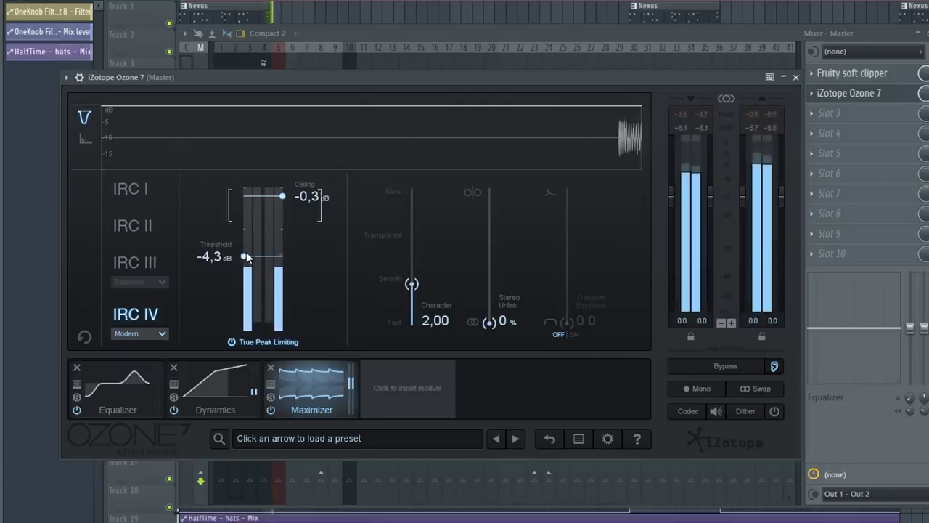
# Lower the Ozone 7 Maximizer threshold on the Master track to -5.9 dB, listen, and raise it slightly again.
pyautogui.moveTo(245, 257); pyautogui.dragTo(249, 275)
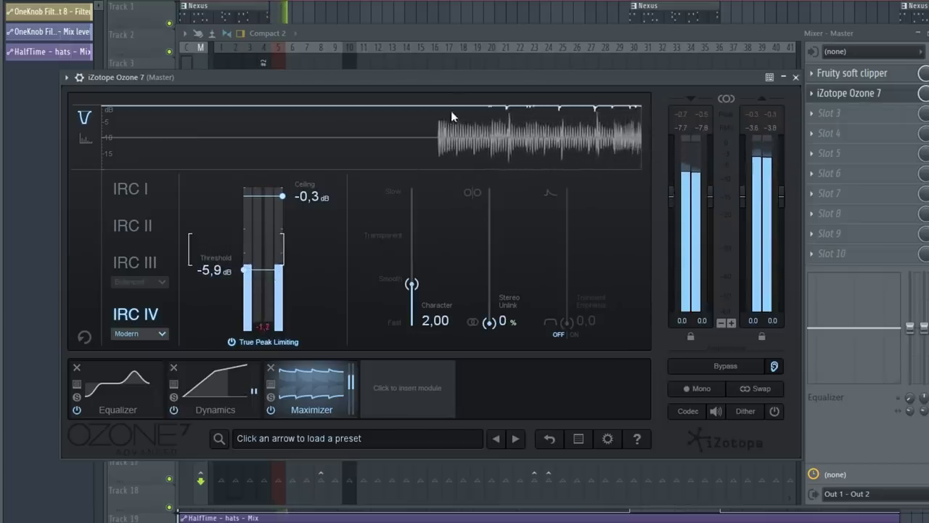
pyautogui.click(481, 33)
pyautogui.click(162, 80)
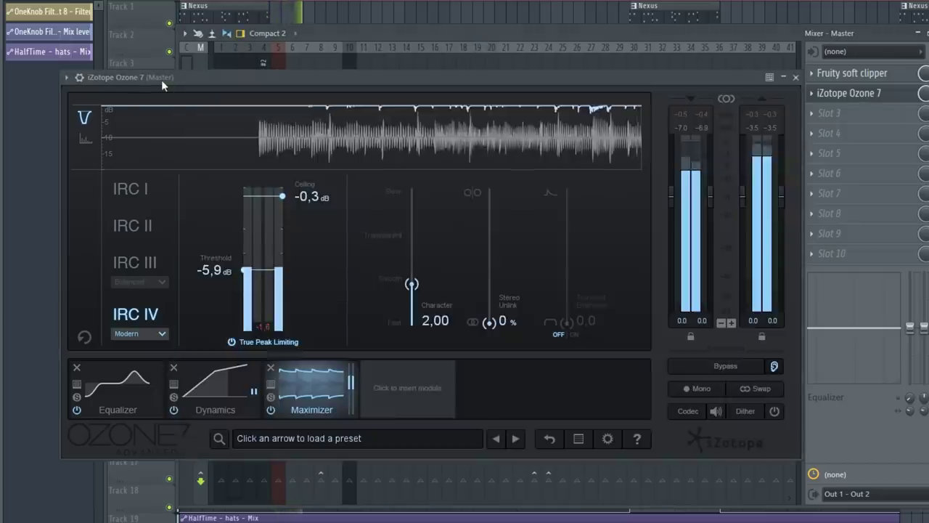
pyautogui.moveTo(244, 274); pyautogui.dragTo(247, 261)
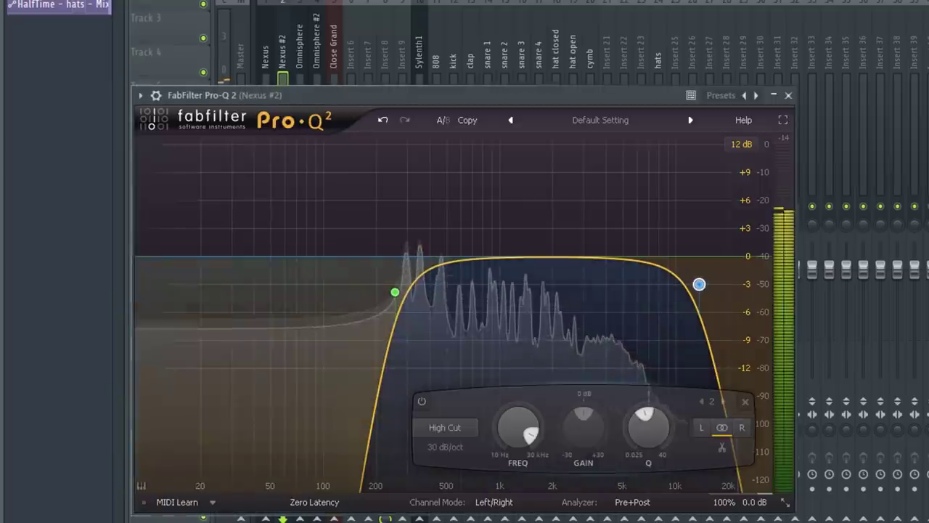
# Add a dip in the mid frequencies in the FabFilter Pro-Q 2 of the Nexus #2 track.
pyautogui.click(518, 257)
pyautogui.moveTo(519, 257); pyautogui.dragTo(479, 310)
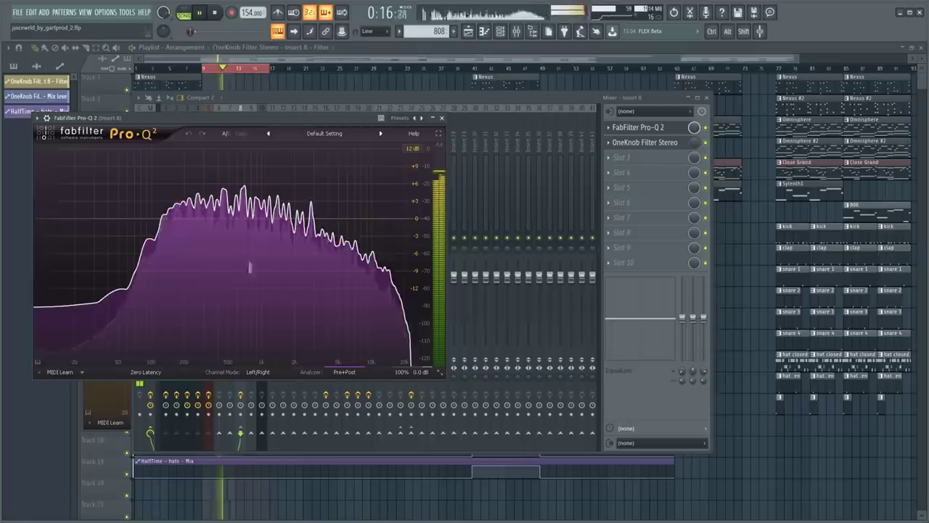
# Cut the lows in Insert 8's Pro-Q 2 and load the J37 Stereo preset Mastering Fat Tight And Open (Stereo).
pyautogui.click(244, 231)
pyautogui.moveTo(47, 220); pyautogui.dragTo(103, 262)
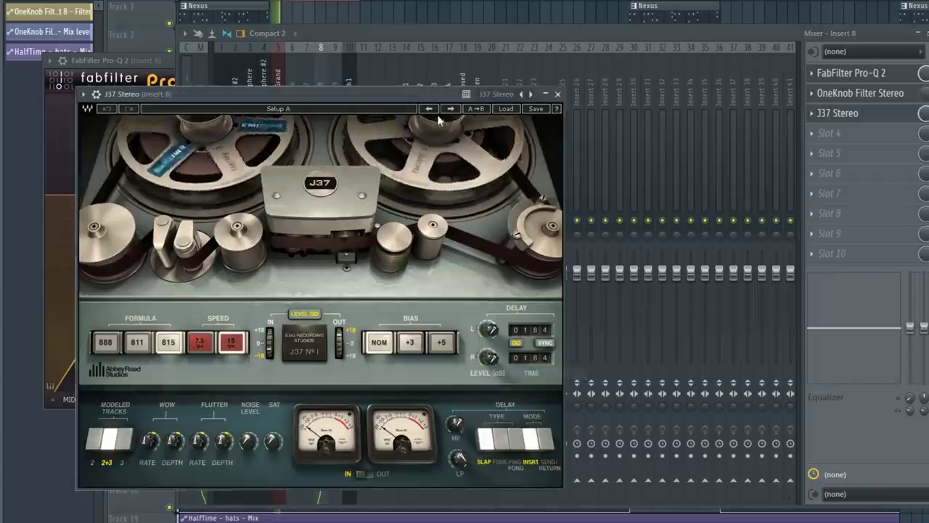
pyautogui.click(506, 109)
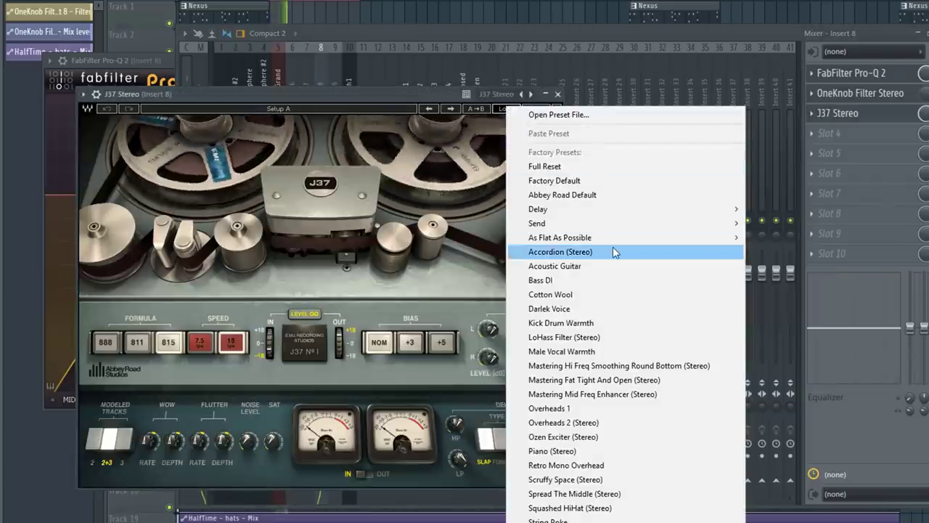
pyautogui.click(614, 378)
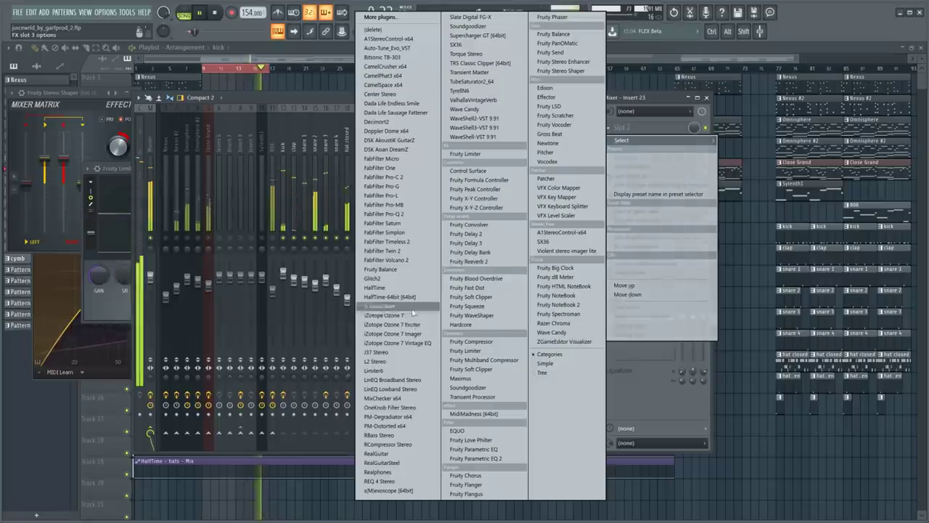
# Load iZotope Ozone 7 Exciter on mixer Insert 23 with the Gentle High End preset.
pyautogui.click(407, 324)
pyautogui.click(563, 245)
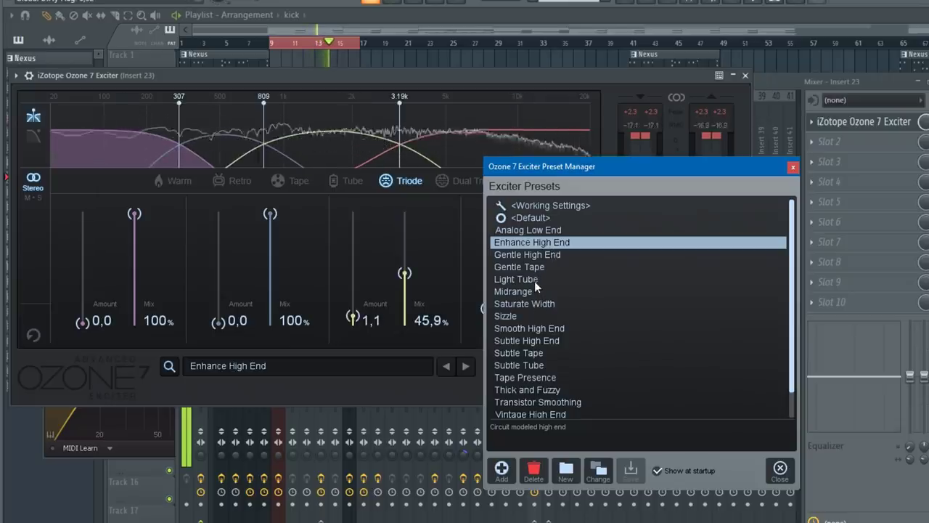
pyautogui.click(545, 257)
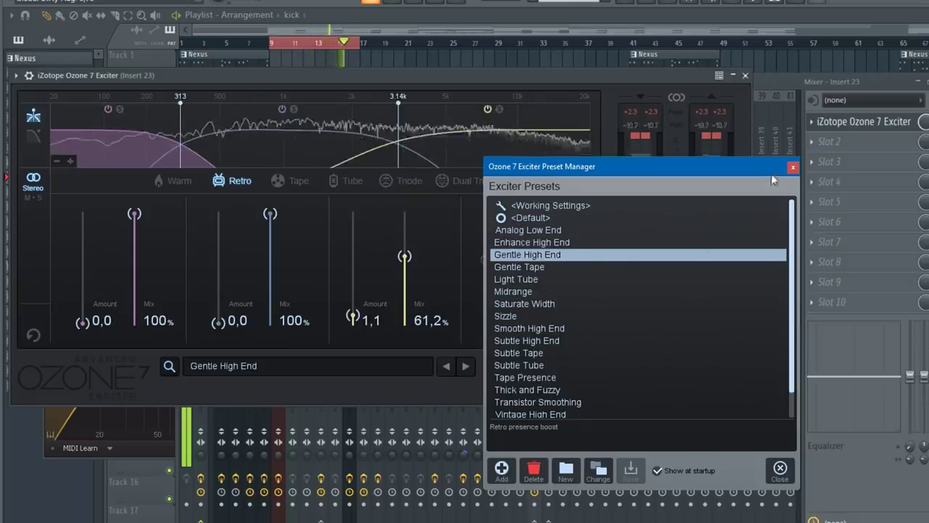
pyautogui.click(792, 167)
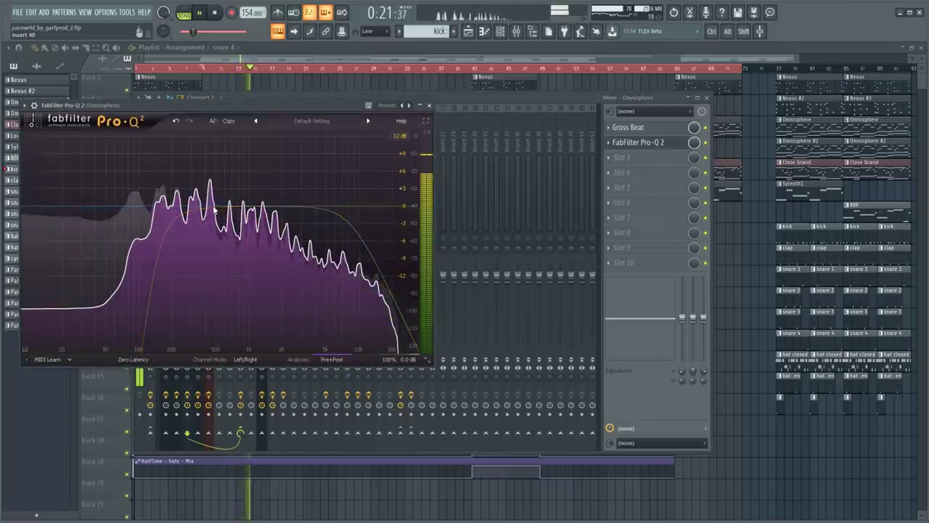
# Add a dip of about -4.9 dB near 427 Hz in the Omnisphere track's FabFilter Pro-Q 2.
pyautogui.moveTo(209, 209); pyautogui.dragTo(208, 233)
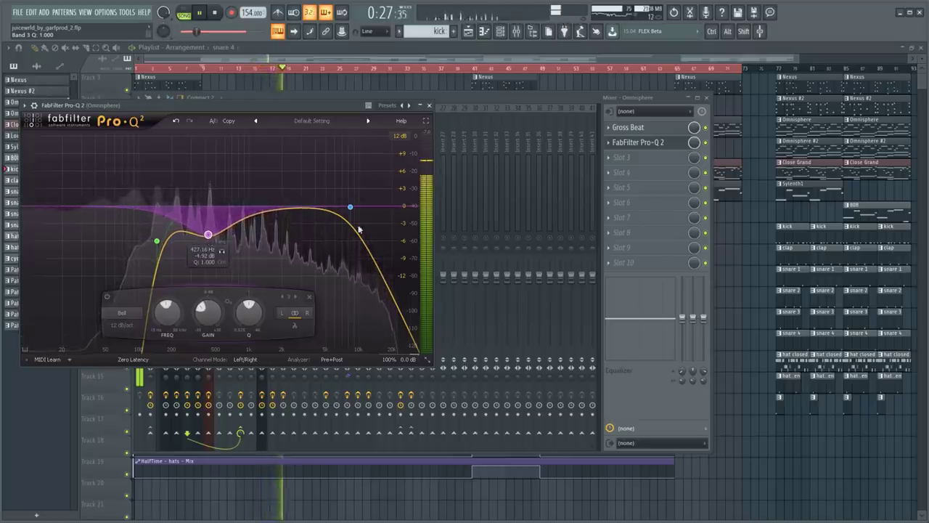
pyautogui.click(457, 239)
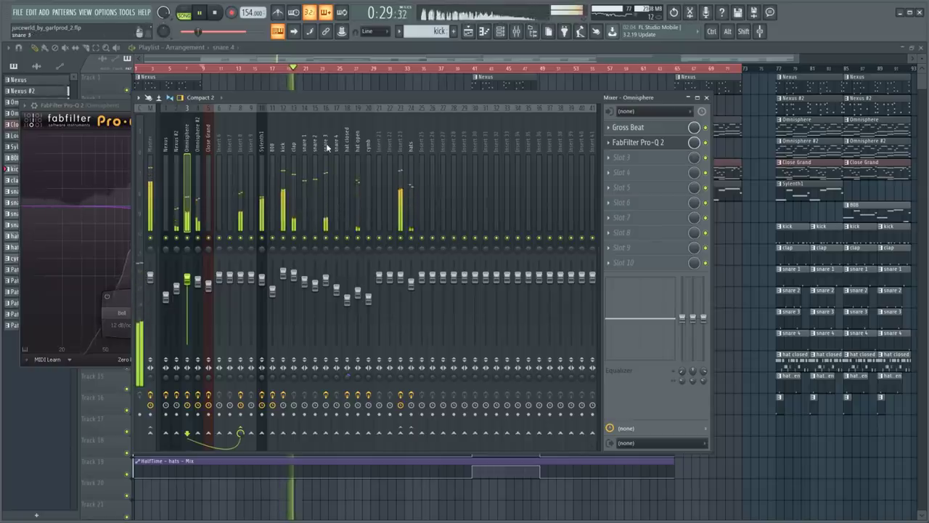
pyautogui.click(370, 86)
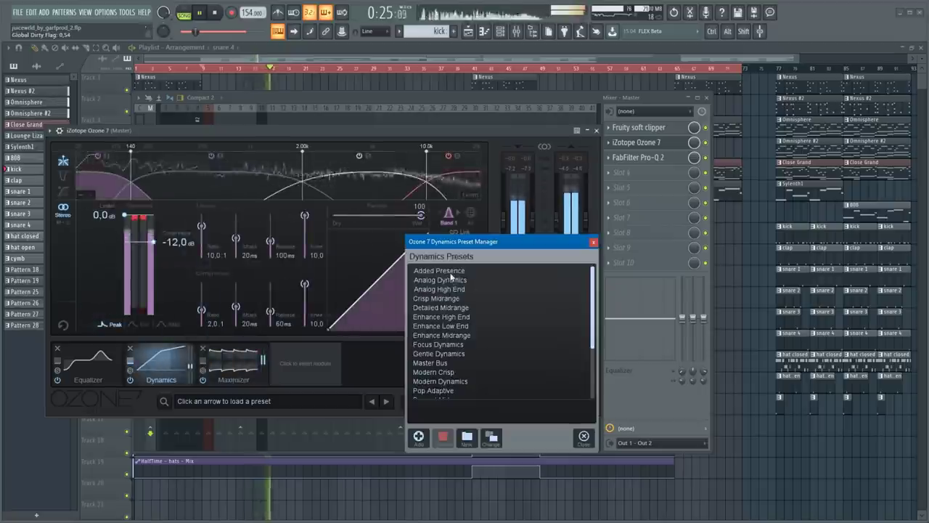
# Apply the Added Presence preset to the Master track's Ozone 7 Dynamics module and remove the Equalizer module.
pyautogui.click(449, 271)
pyautogui.click(88, 363)
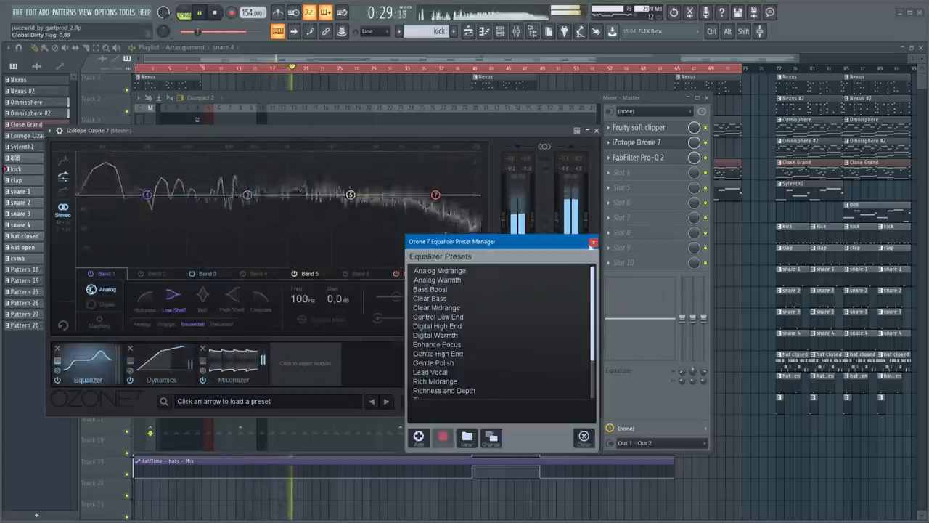
pyautogui.click(593, 243)
pyautogui.click(57, 349)
# Add Imager and Exciter modules to the Master track's Ozone 7, placing the Exciter directly before the Maximizer.
pyautogui.click(231, 369)
pyautogui.click(131, 288)
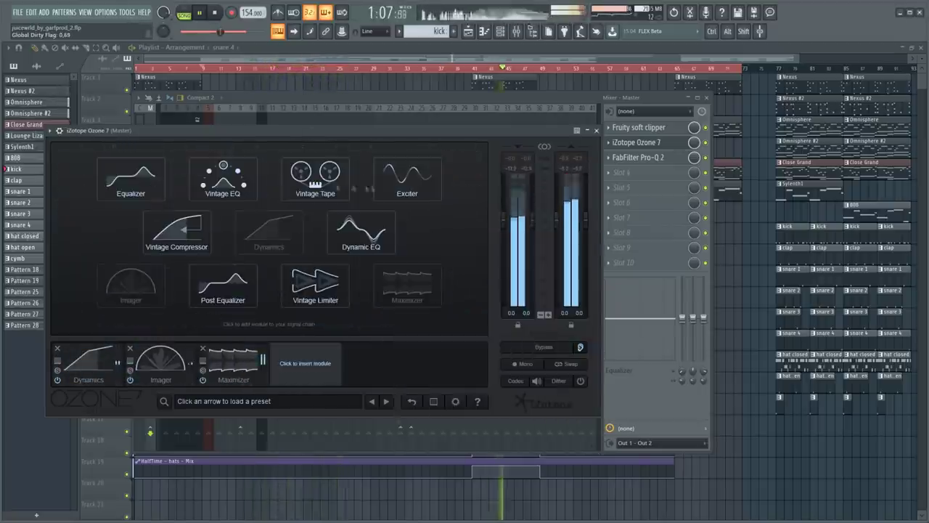
pyautogui.click(408, 180)
pyautogui.moveTo(305, 361); pyautogui.dragTo(233, 361)
# Audition several Exciter presets in the Master track's Ozone 7 and load Enhance High End.
pyautogui.click(203, 361)
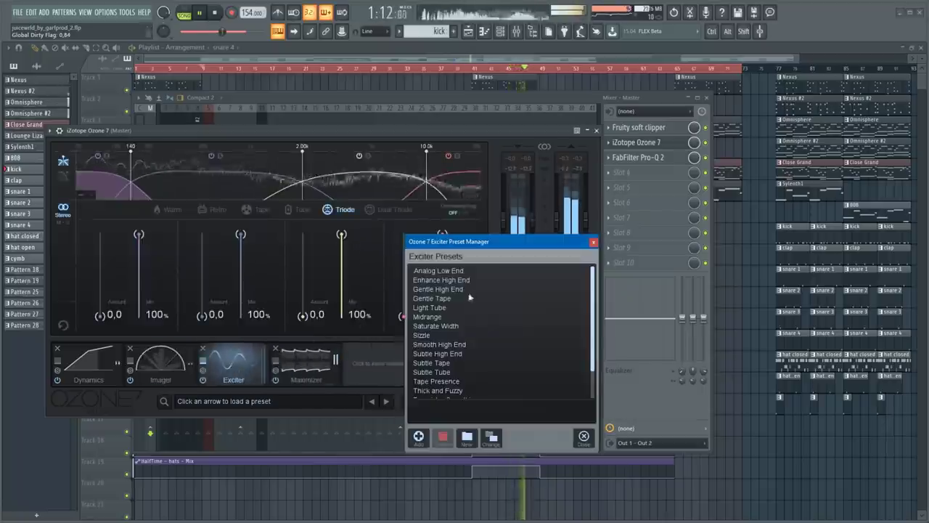
pyautogui.click(446, 328)
pyautogui.click(439, 299)
pyautogui.scroll(-3, 446, 372)
pyautogui.scroll(3, 446, 355)
pyautogui.click(448, 271)
pyautogui.click(449, 280)
pyautogui.click(583, 437)
# Set the Ozone 7 Maximizer threshold on the Master track to about -5.5 dB.
pyautogui.click(378, 363)
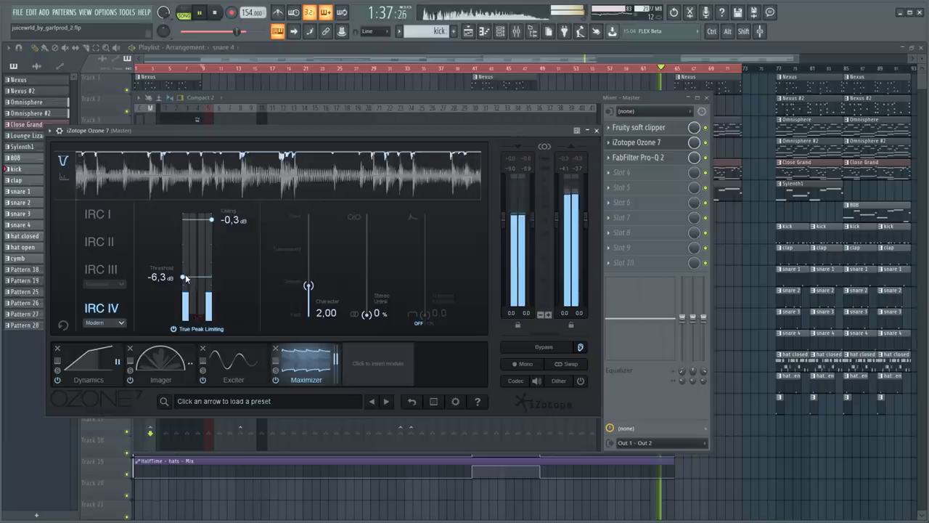
pyautogui.moveTo(186, 265); pyautogui.dragTo(187, 279)
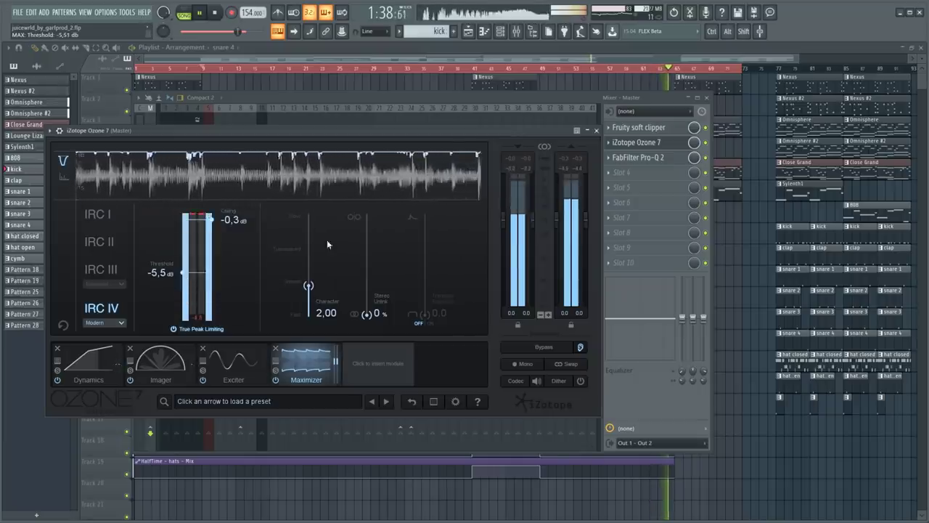
pyautogui.click(487, 109)
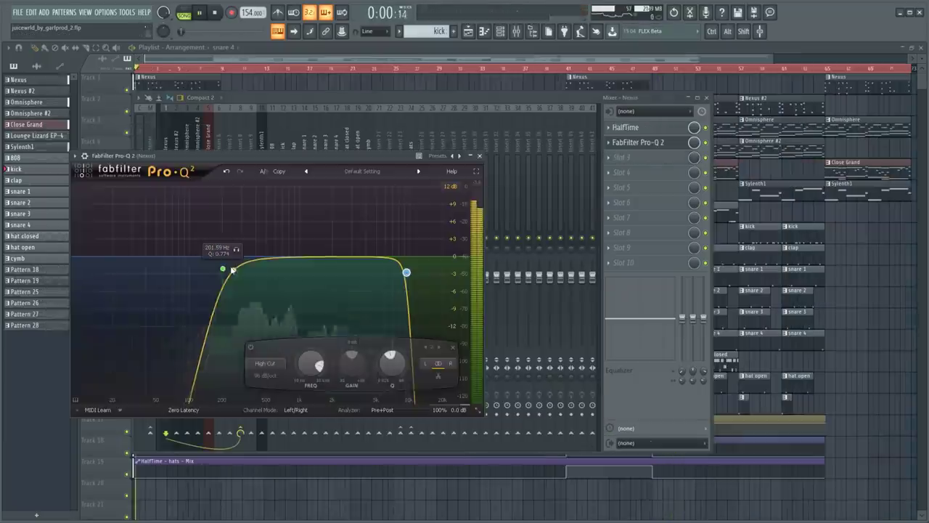
# Raise the low cut in the Nexus track's FabFilter Pro-Q 2 to about 306 Hz with a Q of 0.423.
pyautogui.moveTo(210, 269); pyautogui.dragTo(240, 290)
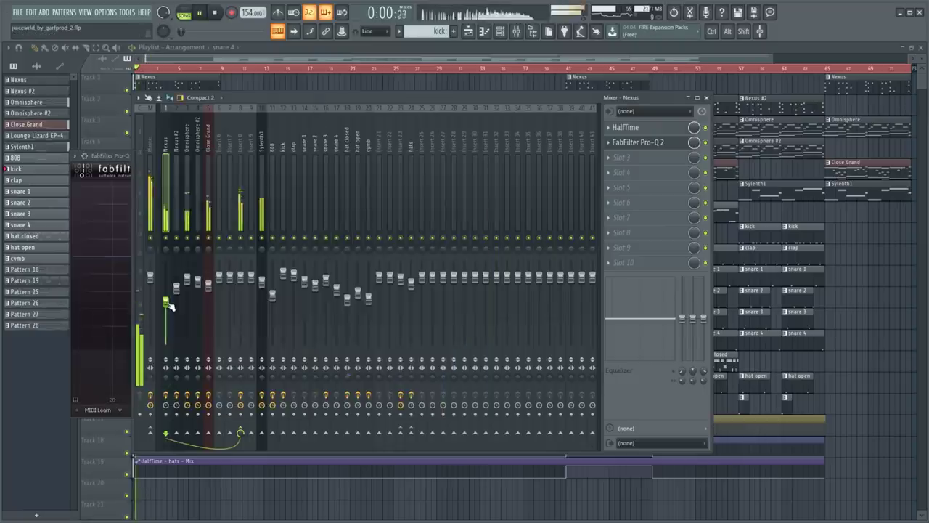
pyautogui.click(113, 157)
pyautogui.moveTo(239, 285); pyautogui.dragTo(244, 299)
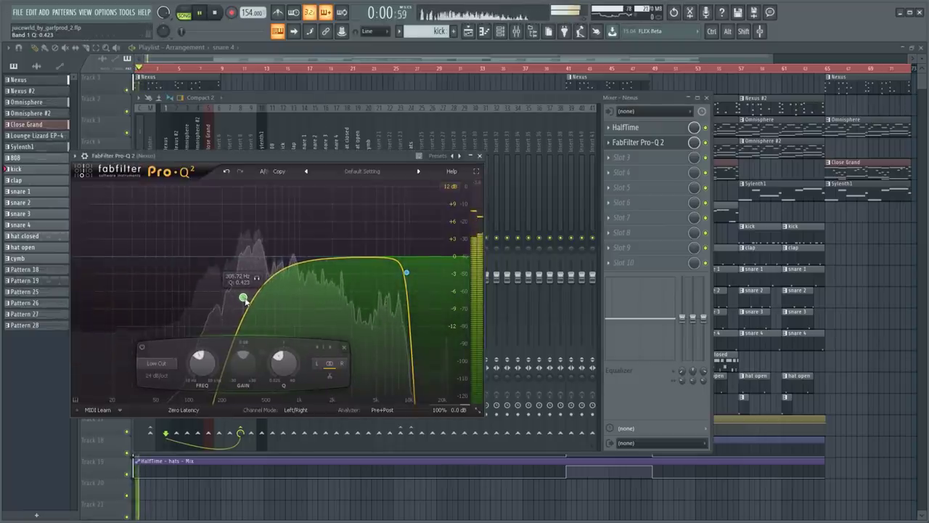